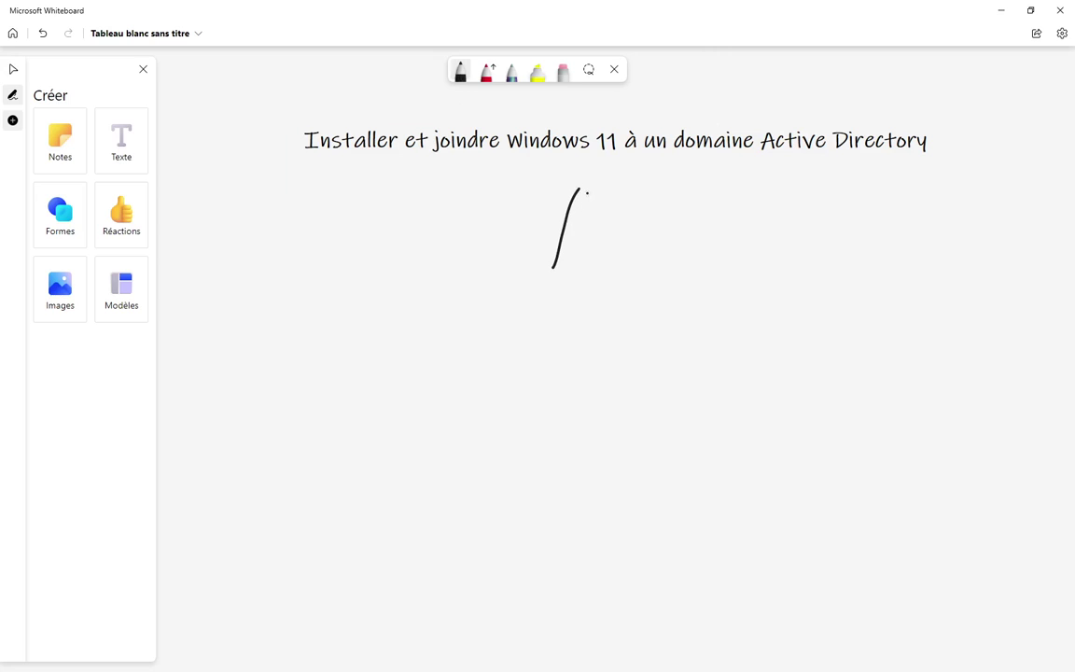
- Draw the top domain triangle, a line down, and a child triangle below it
mouse_move(578, 187)
left_mouse_down()
mouse_move(614, 256)
mouse_move(543, 269)
left_mouse_up()
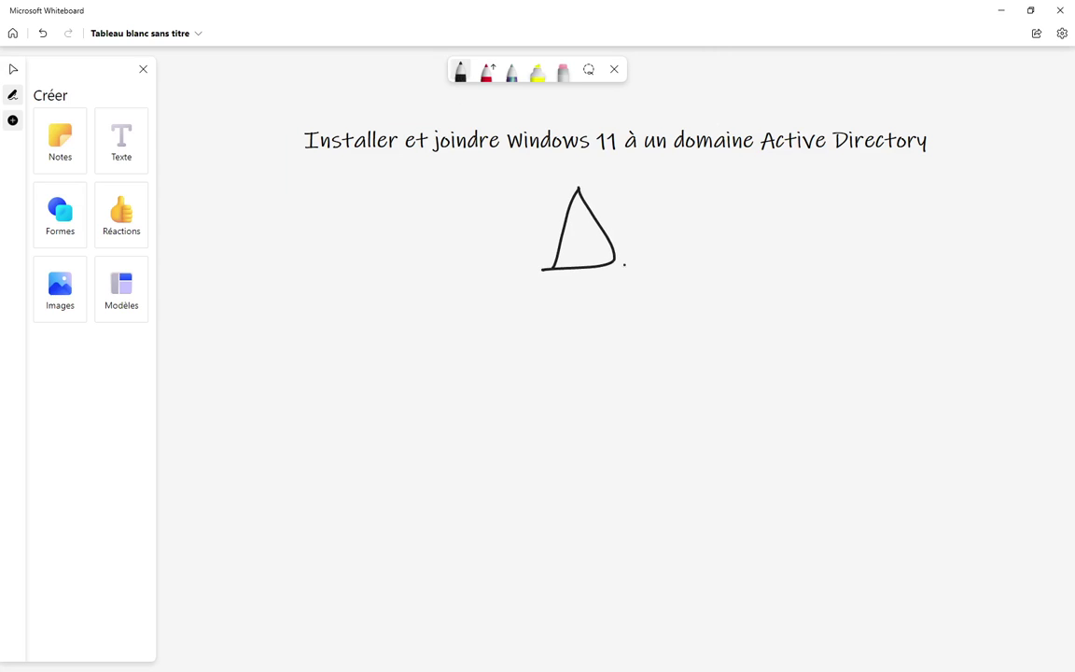
mouse_move(615, 257)
left_mouse_down()
mouse_move(700, 377)
mouse_move(679, 439)
left_mouse_up()
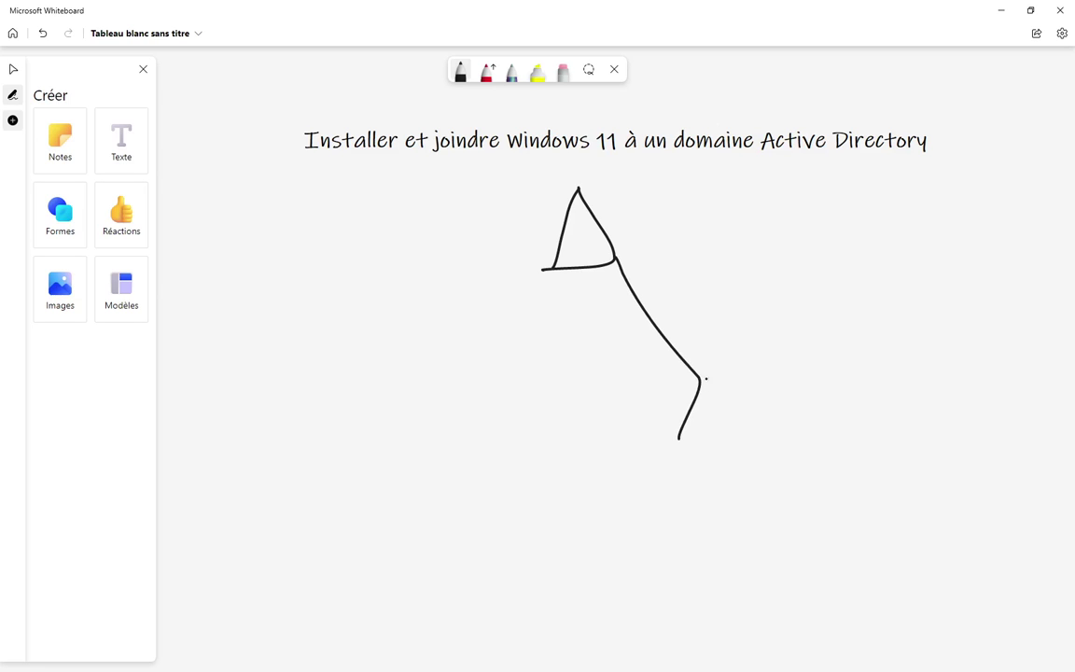
left_click_drag(699, 379, 723, 439)
- Add text labels 'isga.ma' by the top triangle and 'fes.isga.ma' by the lower one
left_click(122, 140)
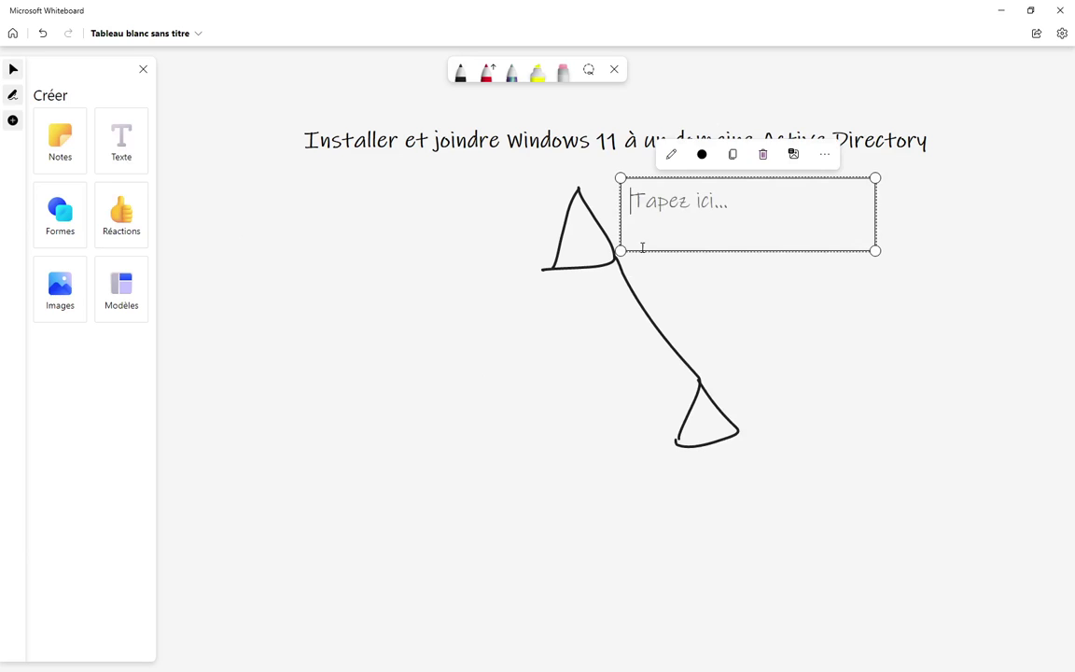
type("isga")
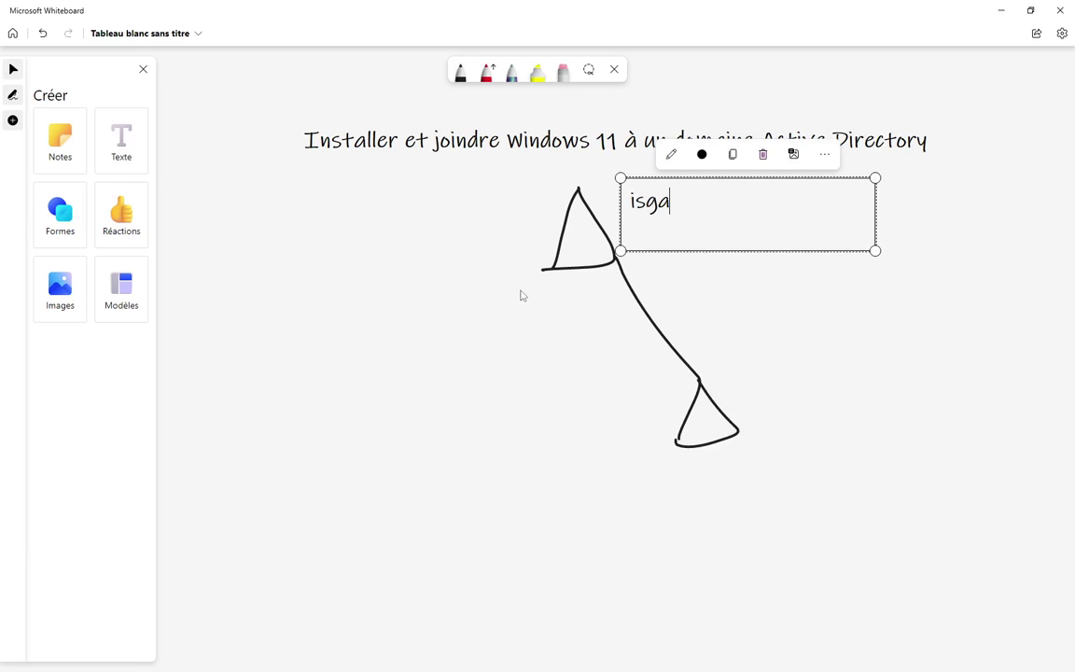
type(".ma")
left_click(665, 343)
left_click(108, 143)
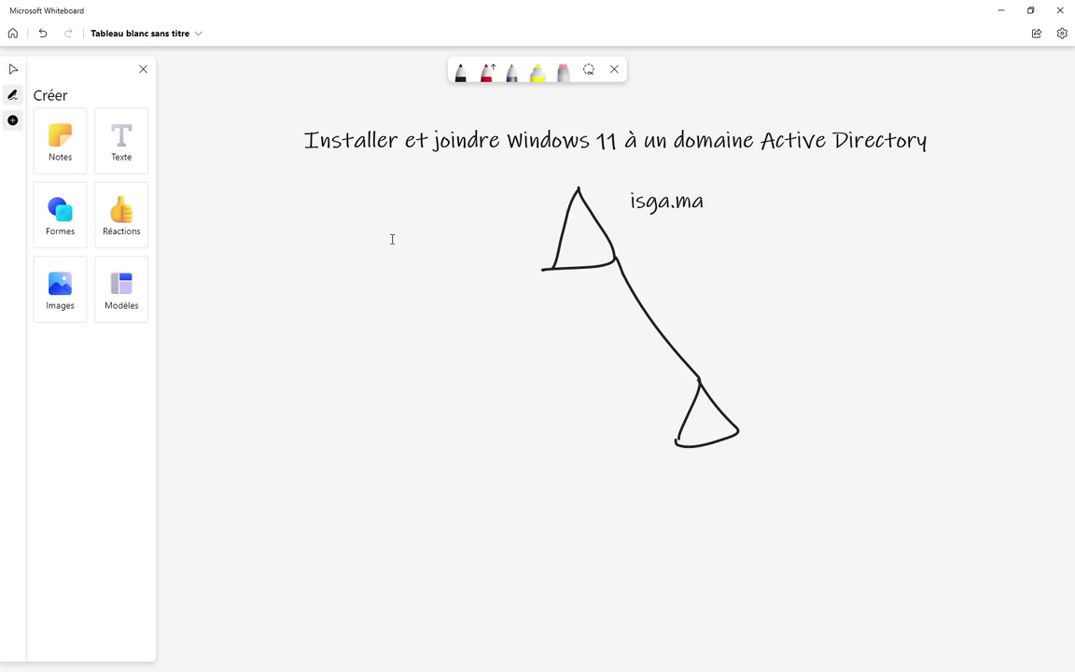
left_click(759, 375)
type("fe")
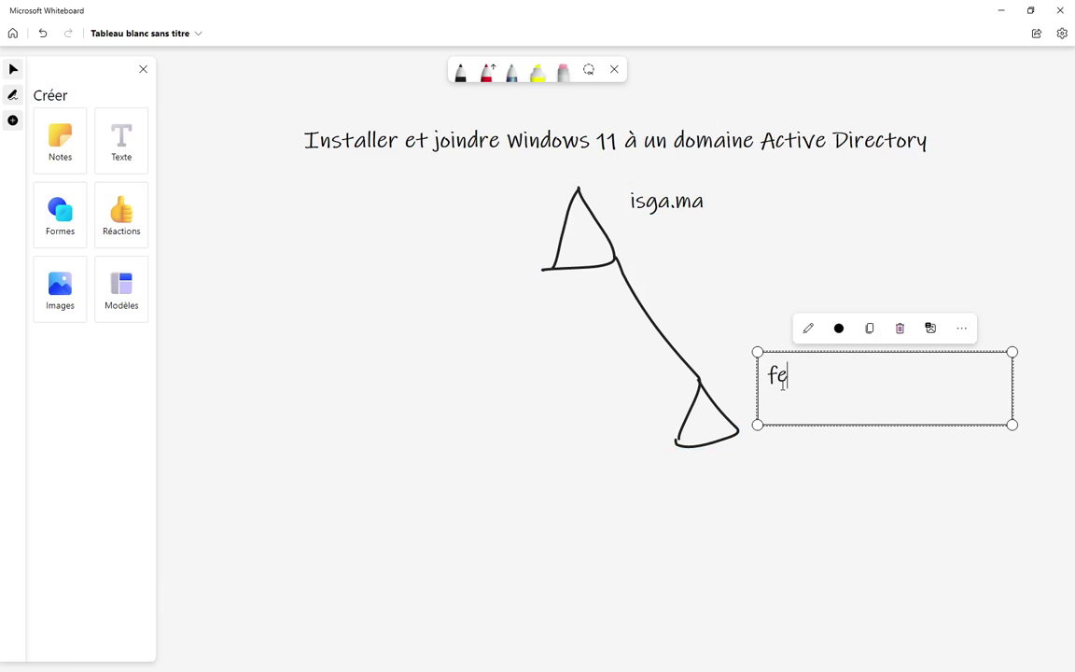
type("s.isga.ma")
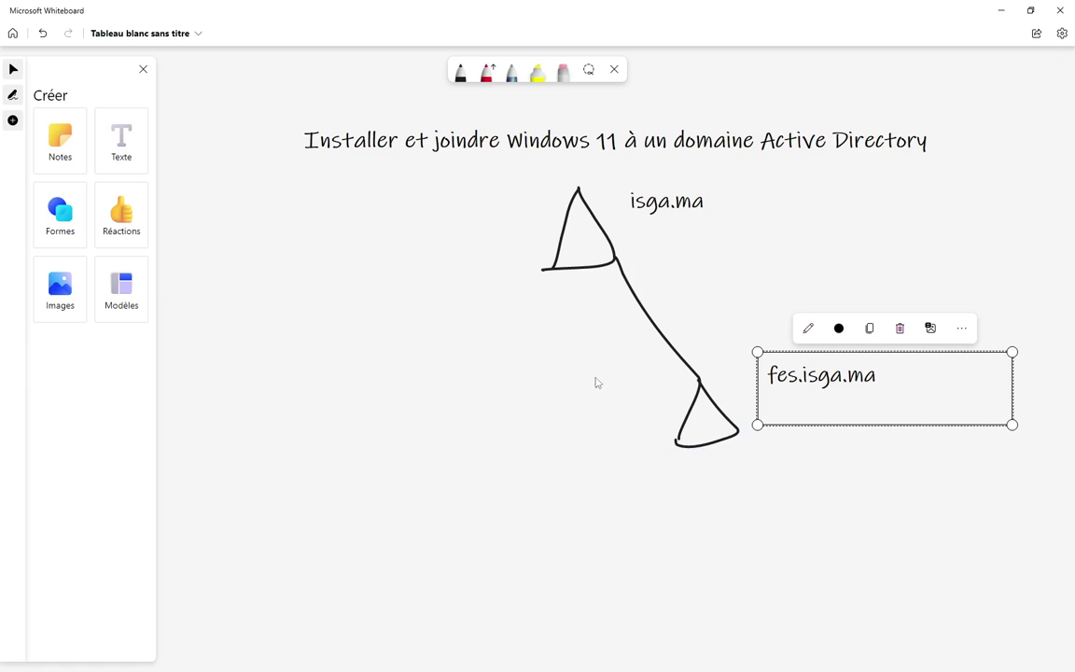
left_click(530, 372)
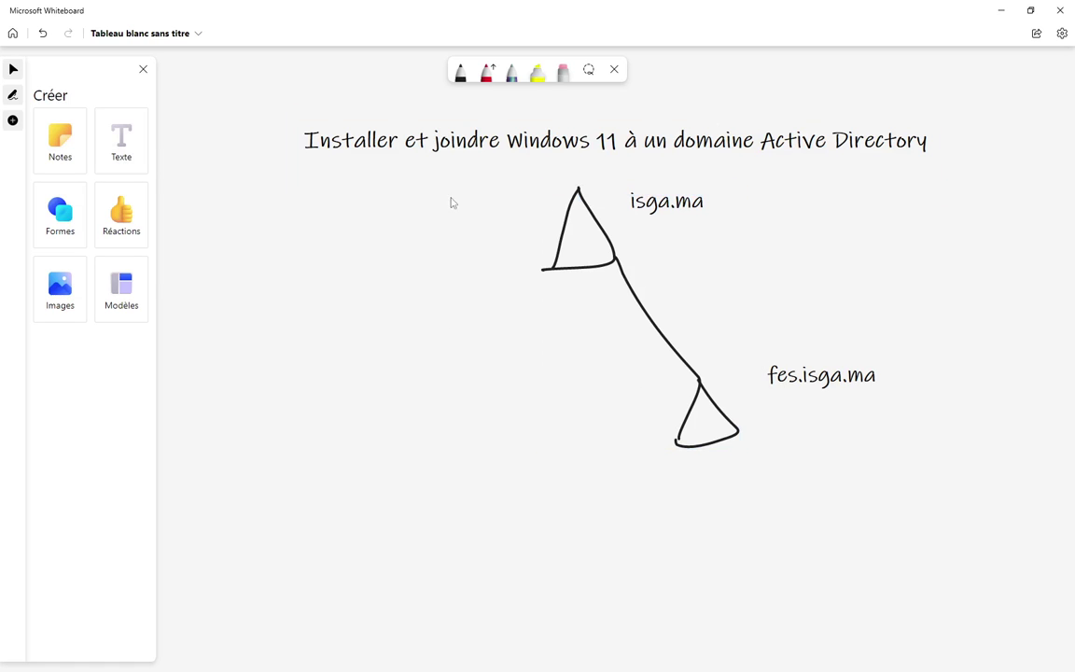
left_click(461, 73)
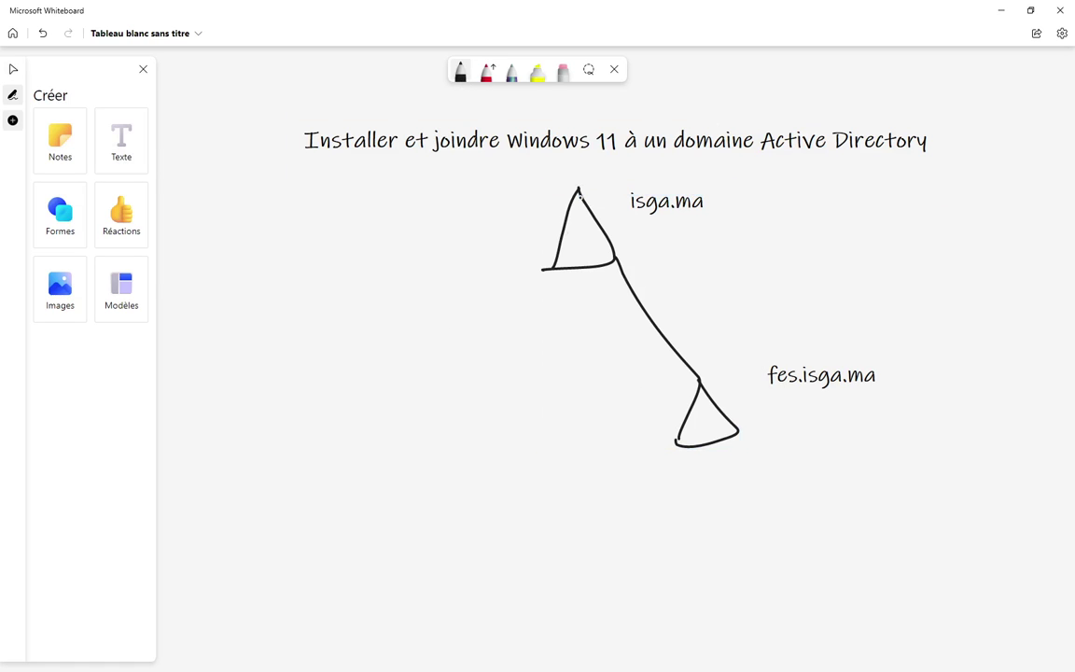
- Draw a branch line and triangle down-left from isga.ma, labelled 'isga.tech'
mouse_move(578, 188)
left_mouse_down()
mouse_move(376, 294)
mouse_move(334, 358)
left_mouse_up()
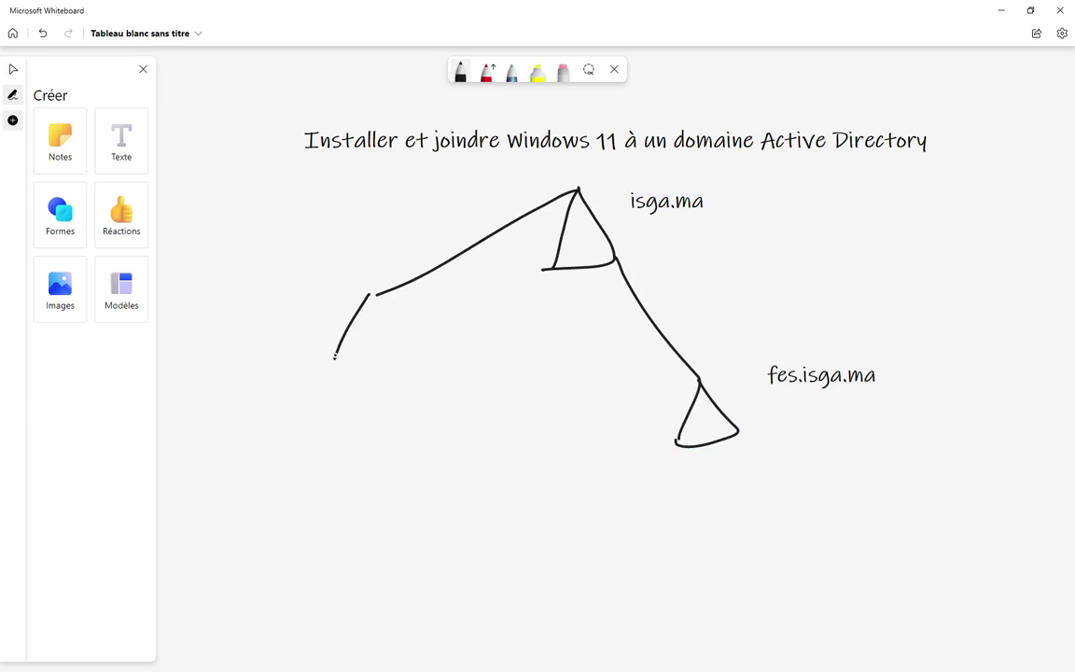
mouse_move(368, 296)
left_mouse_down()
mouse_move(420, 365)
mouse_move(341, 382)
left_mouse_up()
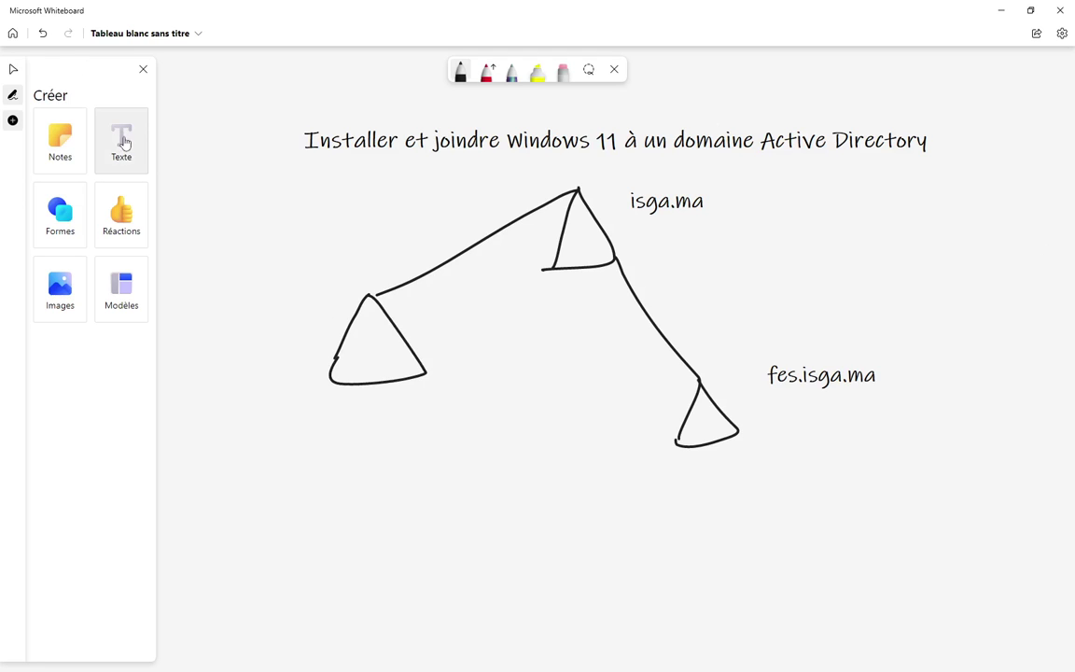
left_click(122, 140)
left_click(321, 267)
type("i")
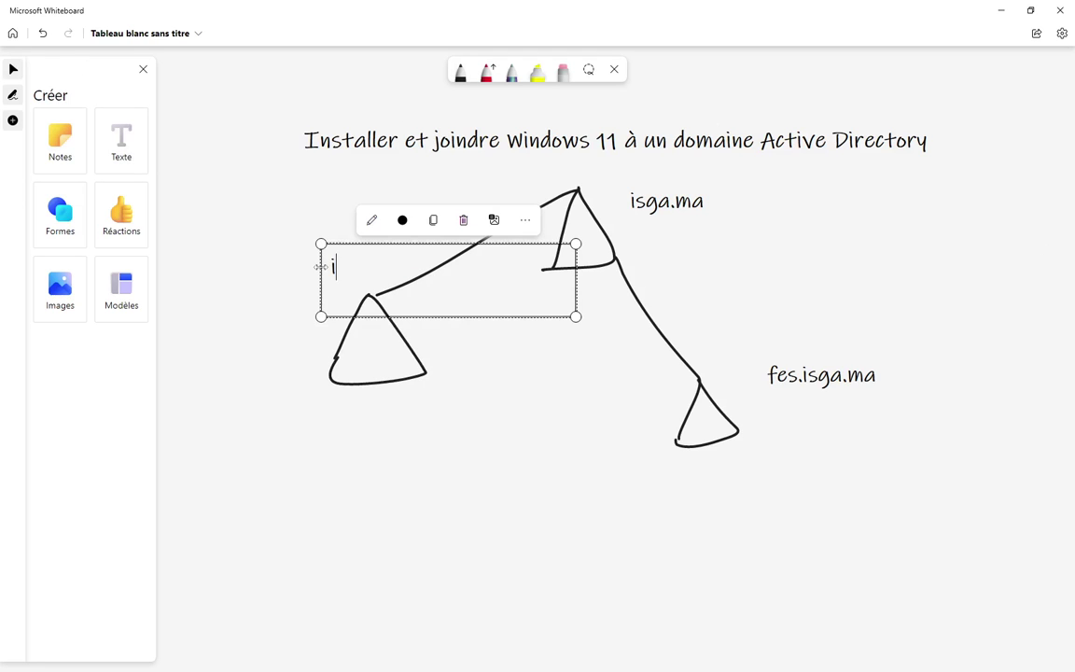
type("sga.tech")
left_click(407, 486)
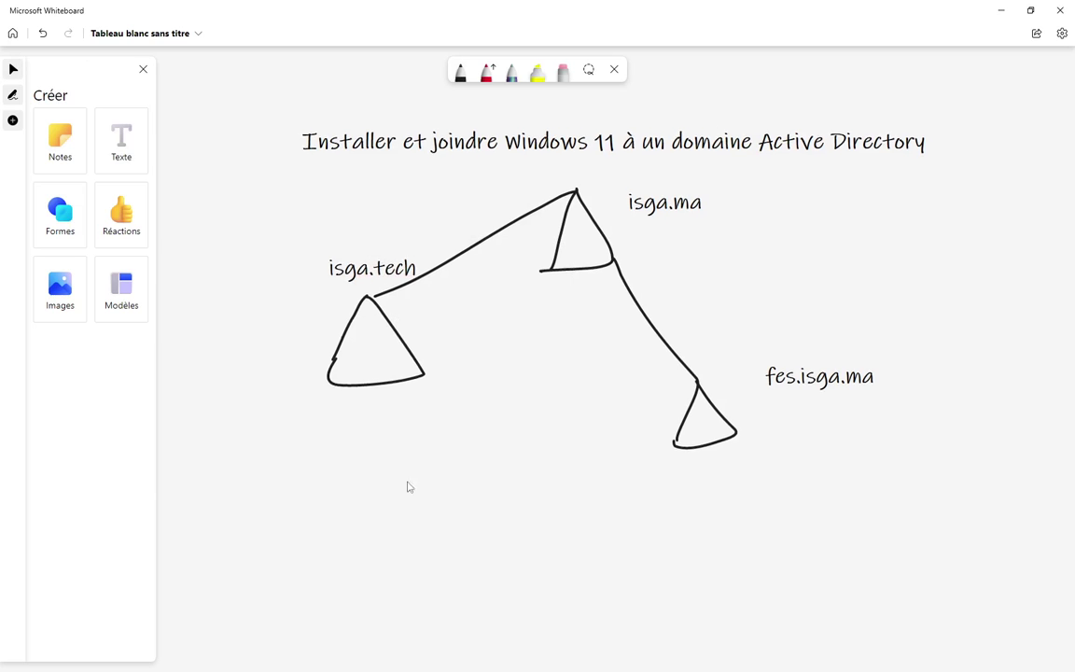
- Nudge the 'isga.tech' label slightly to the left
left_click(363, 266)
left_click_drag(363, 250, 326, 244)
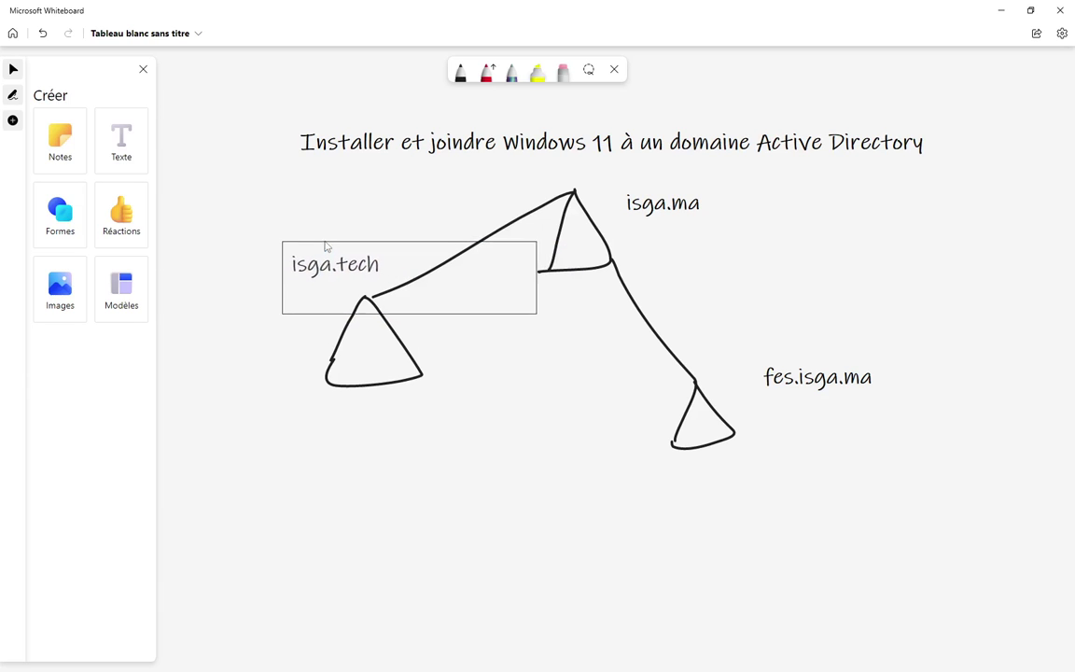
left_click(364, 413)
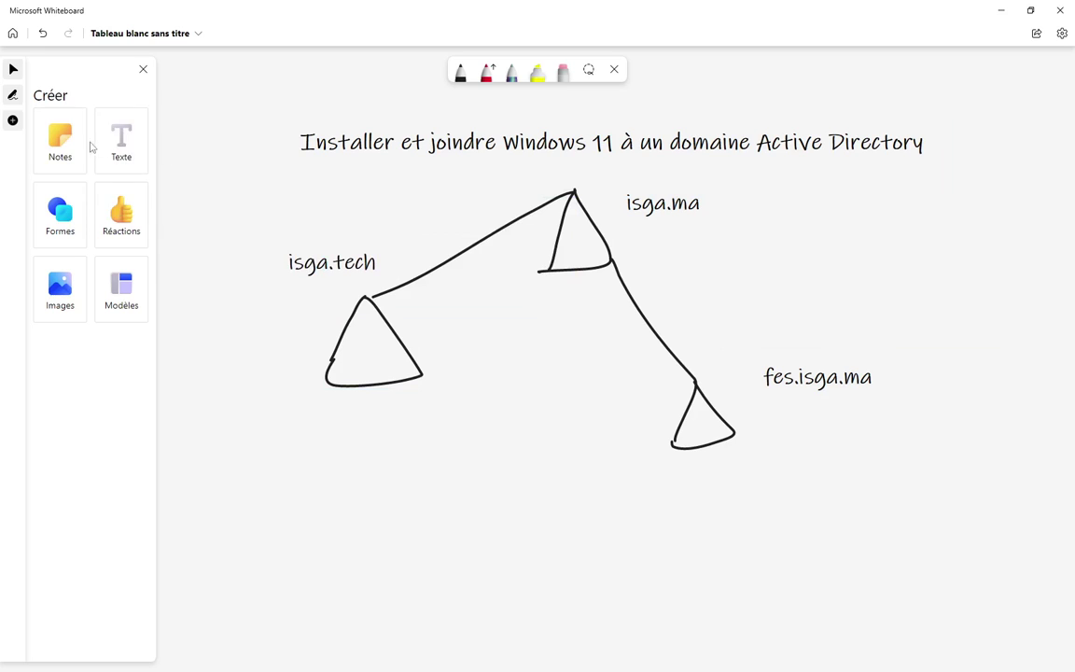
left_click(460, 70)
- Link isga.ma to a server box on the right marked 2022
left_click_drag(604, 239, 781, 246)
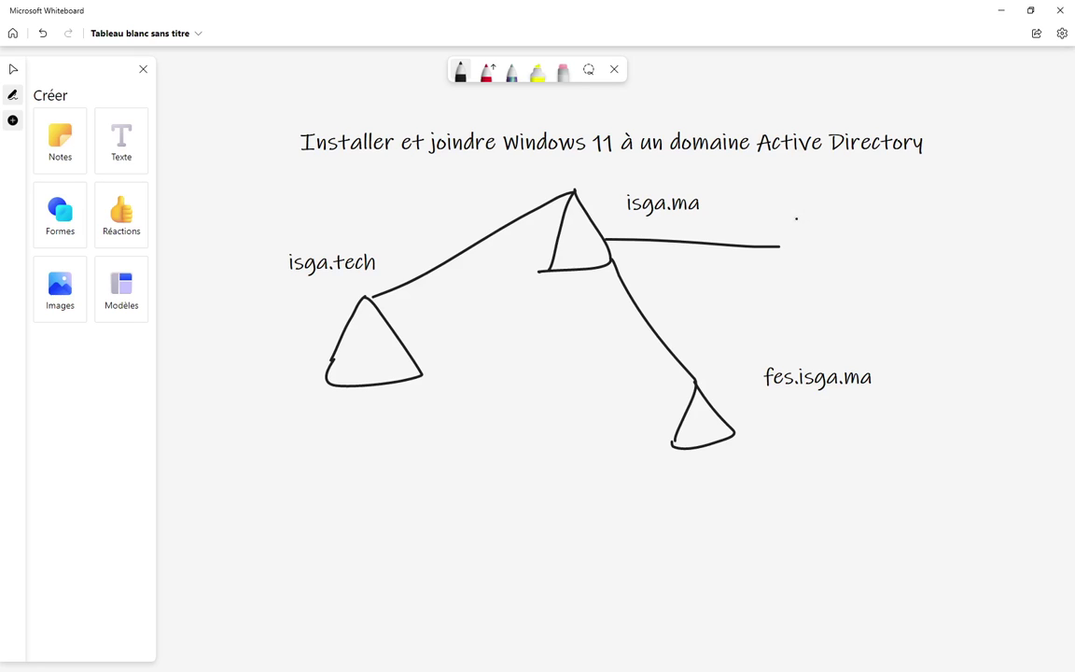
left_click_drag(785, 209, 787, 286)
left_click_drag(787, 207, 789, 277)
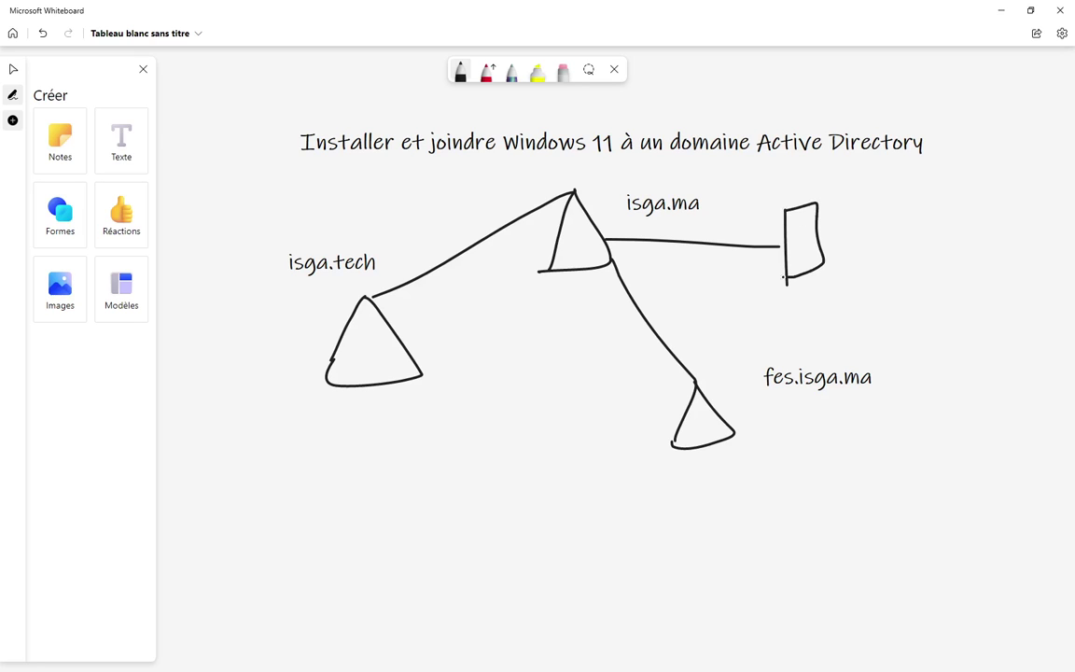
mouse_move(831, 210)
left_mouse_down()
mouse_move(844, 228)
mouse_move(907, 213)
mouse_move(924, 235)
left_mouse_up()
mouse_move(942, 192)
left_mouse_down()
mouse_move(938, 238)
mouse_move(952, 217)
mouse_move(989, 220)
left_mouse_up()
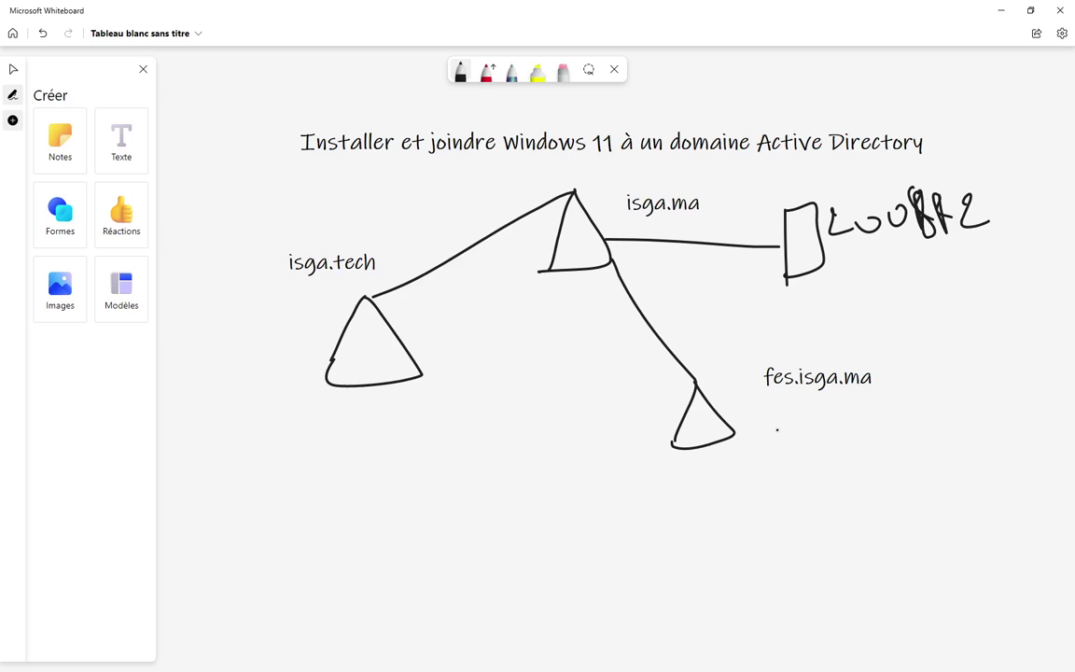
- Link fes.isga.ma to a server box marked 2016
left_click_drag(794, 425, 794, 497)
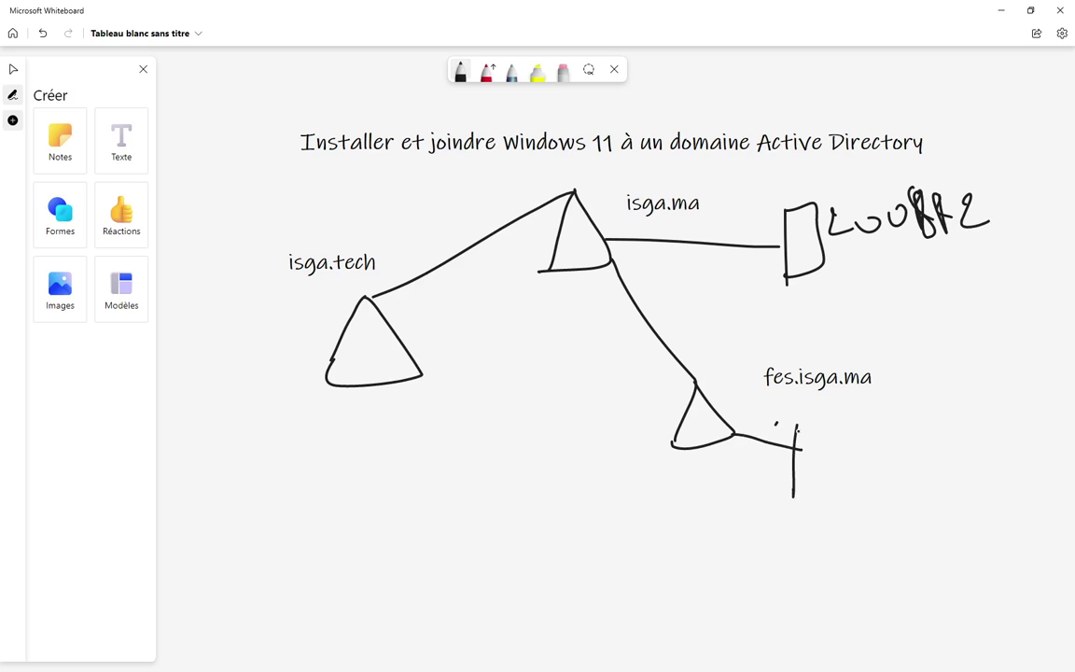
left_click_drag(795, 426, 825, 484)
mouse_move(734, 432)
left_mouse_down()
mouse_move(801, 450)
mouse_move(782, 500)
left_mouse_up()
mouse_move(850, 450)
left_mouse_down()
mouse_move(885, 472)
mouse_move(894, 457)
left_mouse_up()
mouse_move(951, 422)
left_mouse_down()
mouse_move(954, 471)
mouse_move(967, 464)
left_mouse_up()
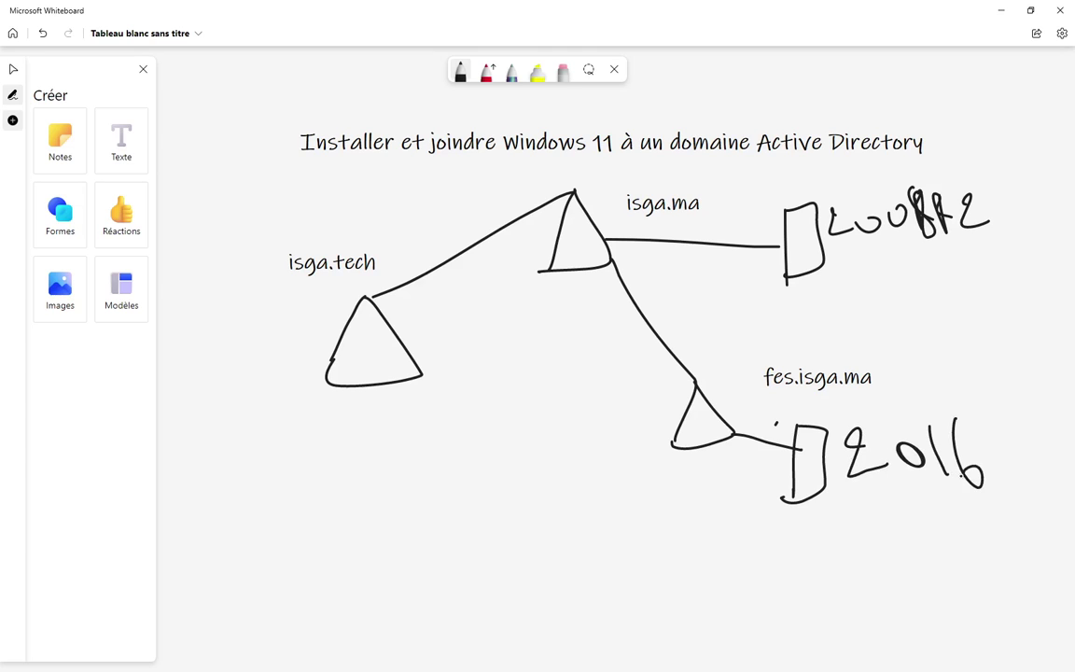
- Link isga.tech leftward to a server box marked 2019
left_click_drag(337, 342, 252, 343)
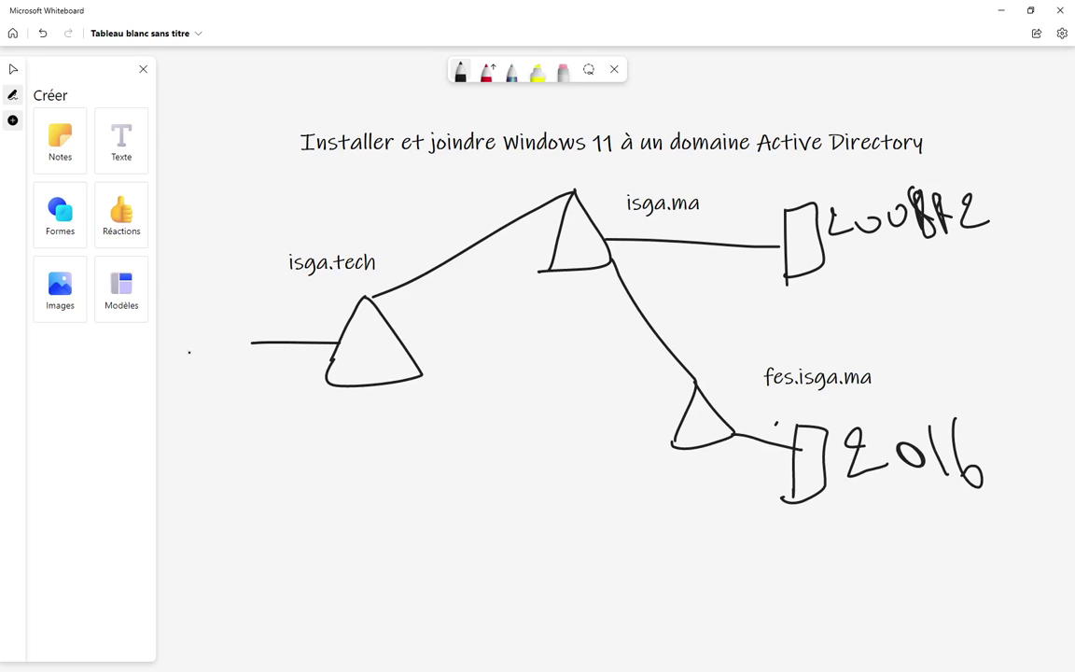
mouse_move(185, 358)
left_mouse_down()
mouse_move(224, 386)
mouse_move(243, 366)
mouse_move(299, 408)
left_mouse_up()
mouse_move(199, 298)
left_mouse_down()
mouse_move(217, 358)
mouse_move(241, 357)
left_mouse_up()
left_click_drag(250, 308, 261, 373)
left_click_drag(202, 293, 250, 300)
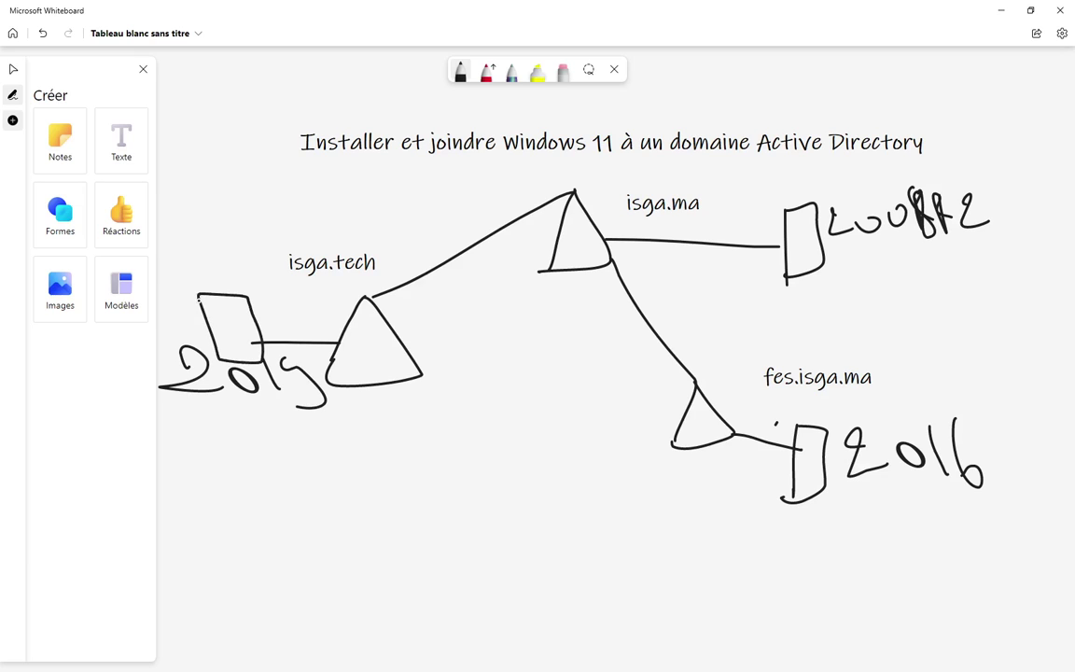
left_click(392, 489)
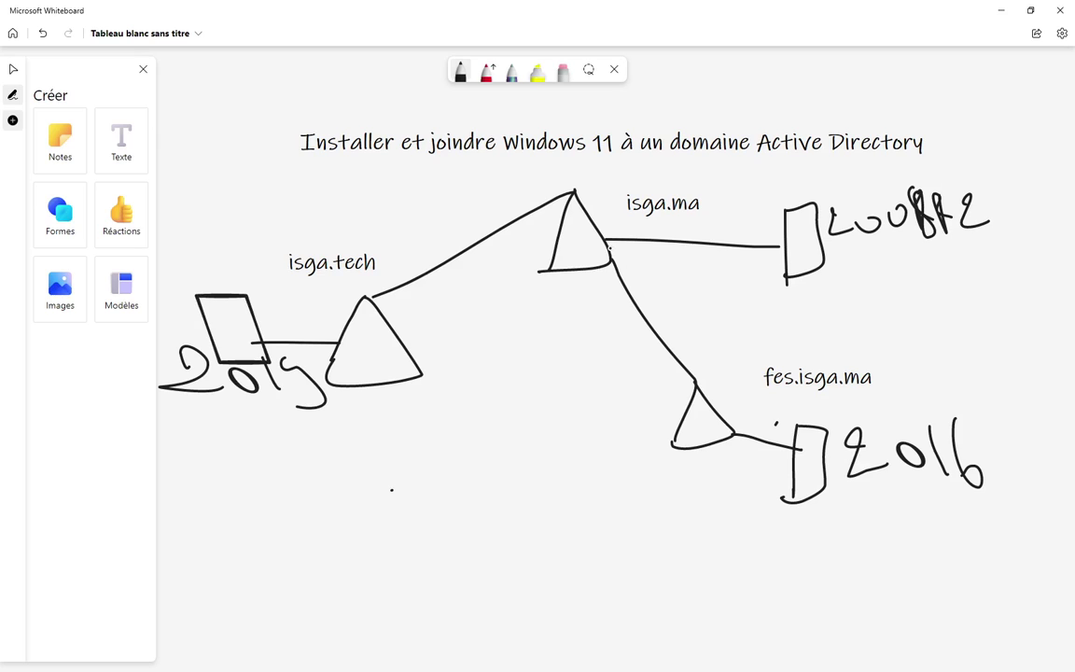
- Draw a second line from isga.ma to a client box labelled 'win11'
mouse_move(608, 248)
left_mouse_down()
mouse_move(796, 308)
mouse_move(801, 334)
left_mouse_up()
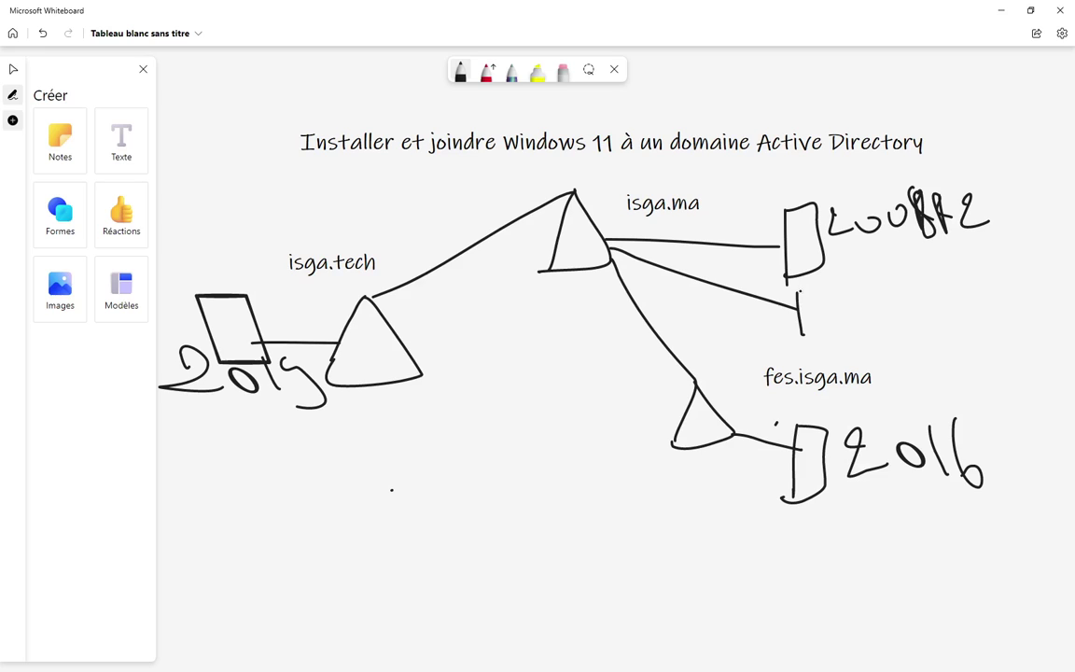
mouse_move(800, 287)
left_mouse_down()
mouse_move(833, 285)
mouse_move(802, 334)
left_mouse_up()
left_click_drag(845, 295, 868, 282)
left_click(874, 290)
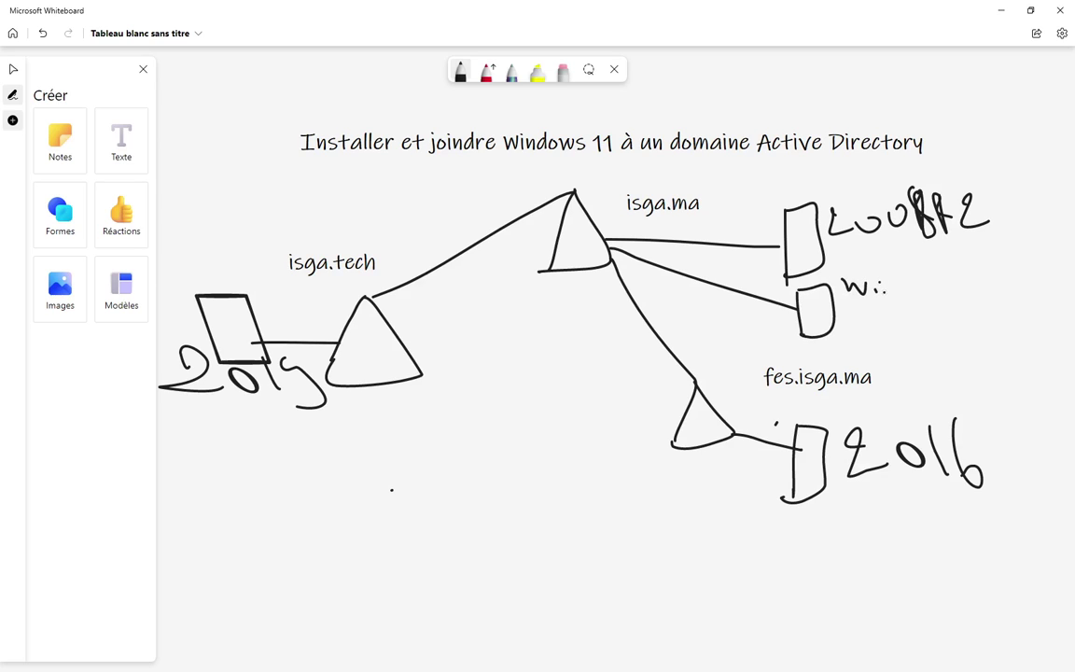
left_click_drag(888, 292, 899, 293)
- Bring VMware Workstation forward and launch the New Virtual Machine Wizard from File
key("super")
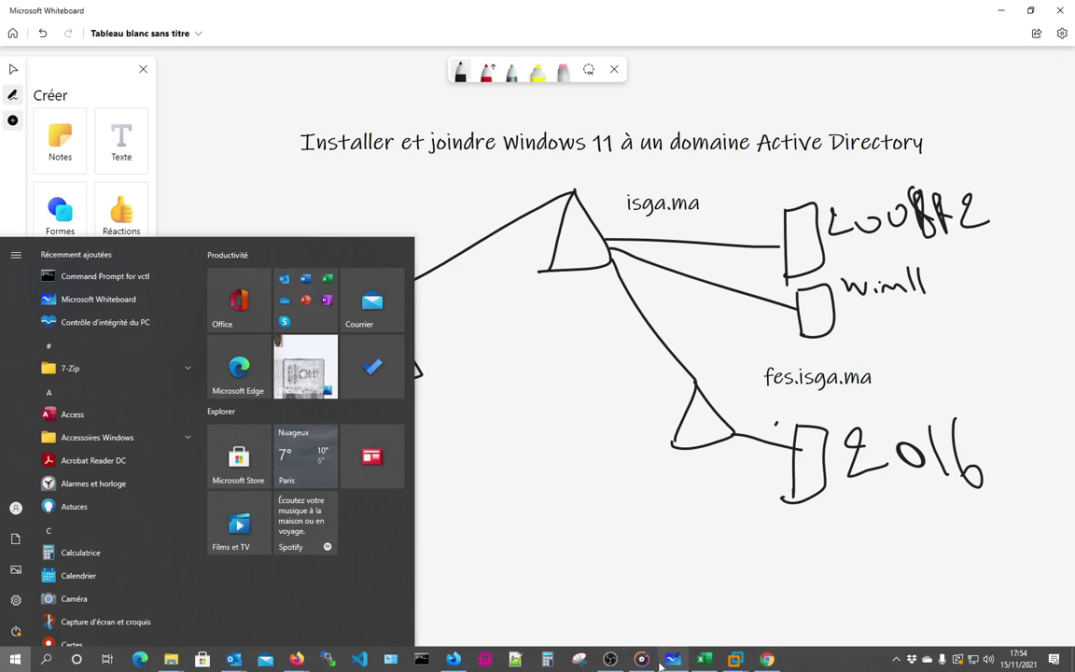
left_click(913, 527)
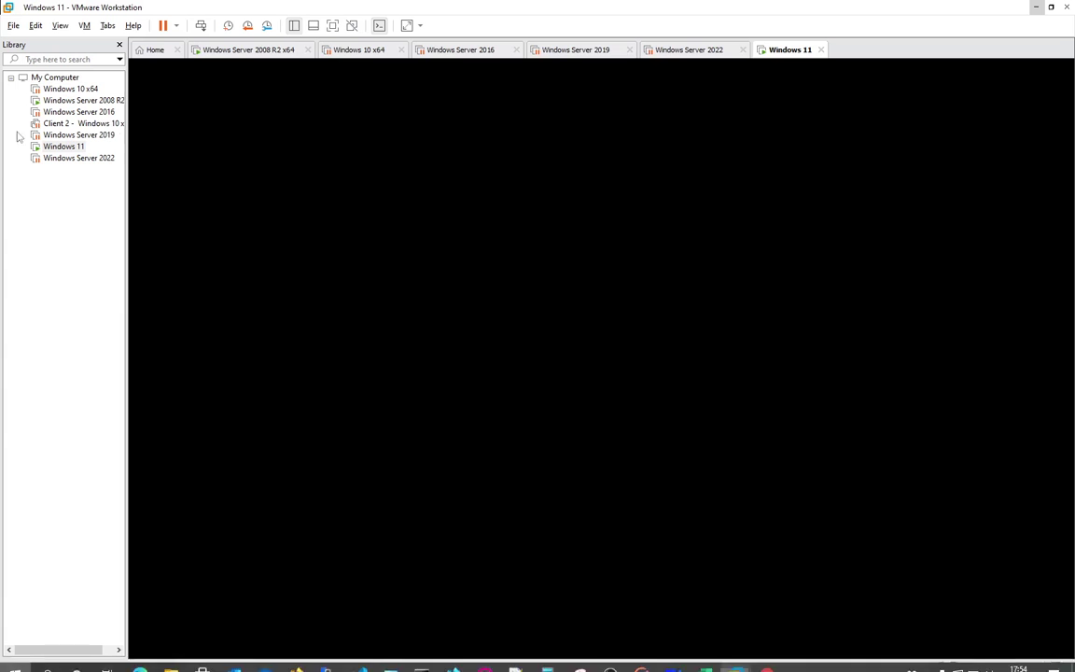
left_click(13, 25)
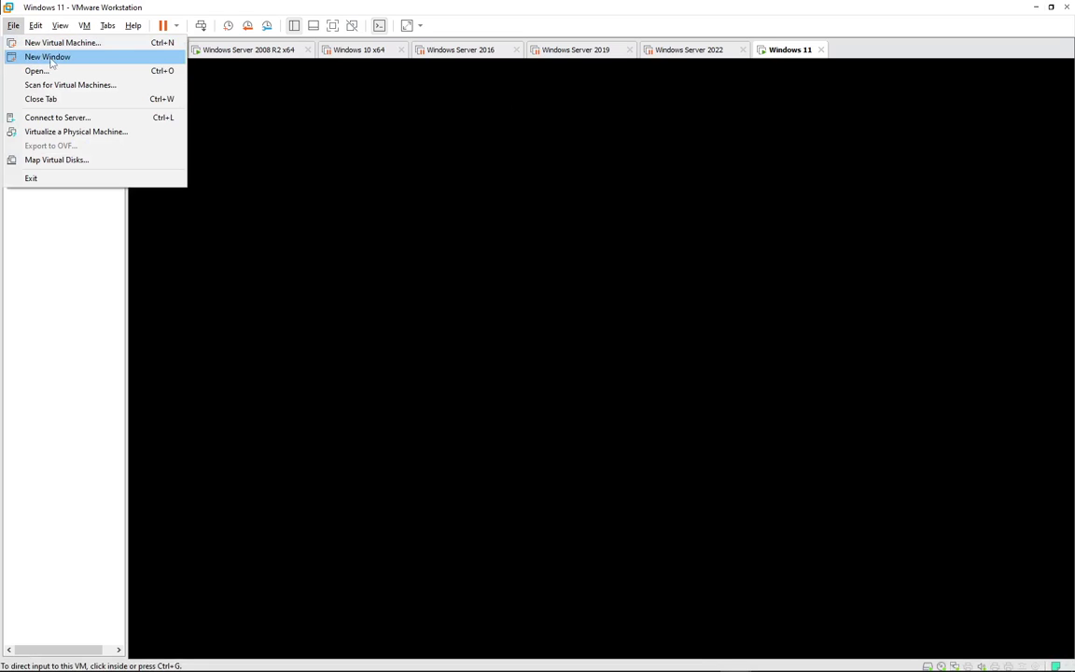
left_click(56, 42)
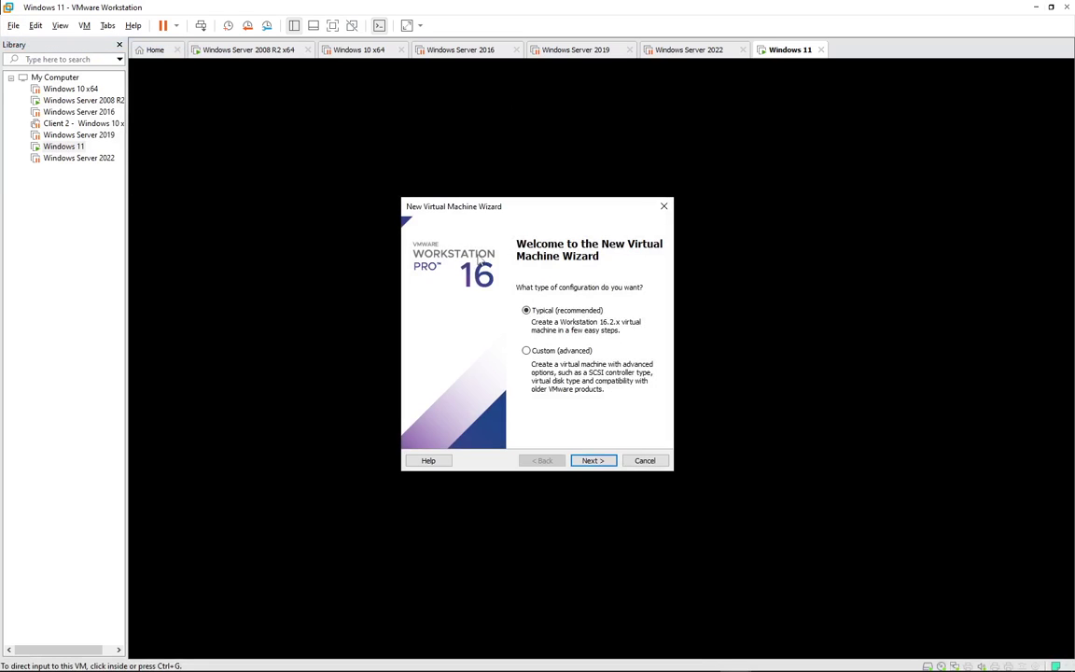
- Choose Typical setup, install the OS later, and pick Windows 10 and later x64
left_click(593, 460)
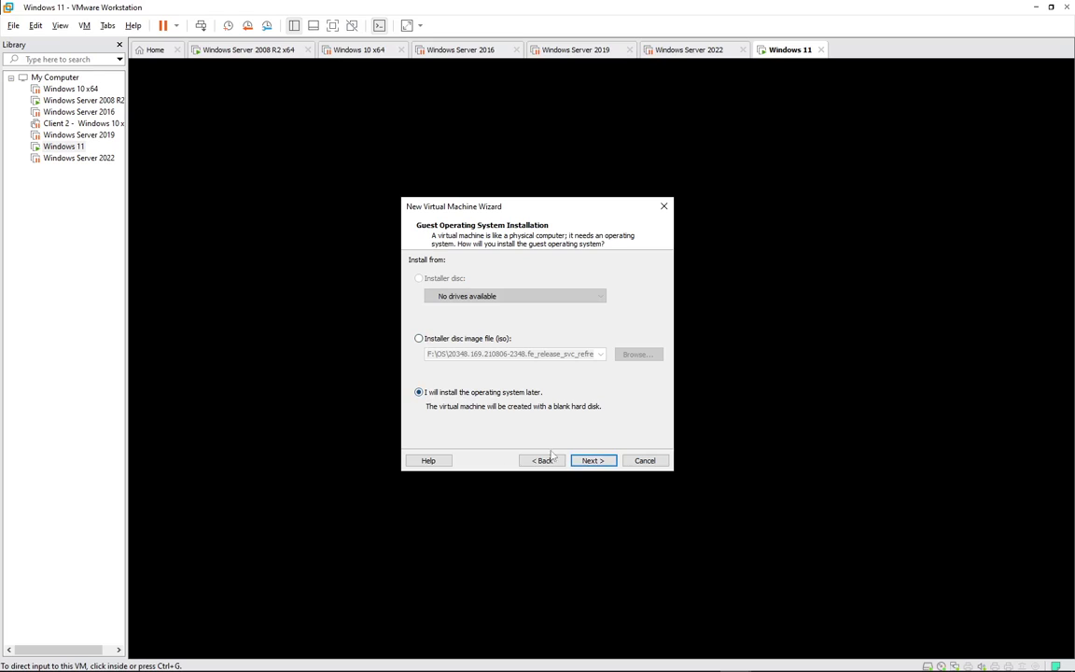
left_click(590, 460)
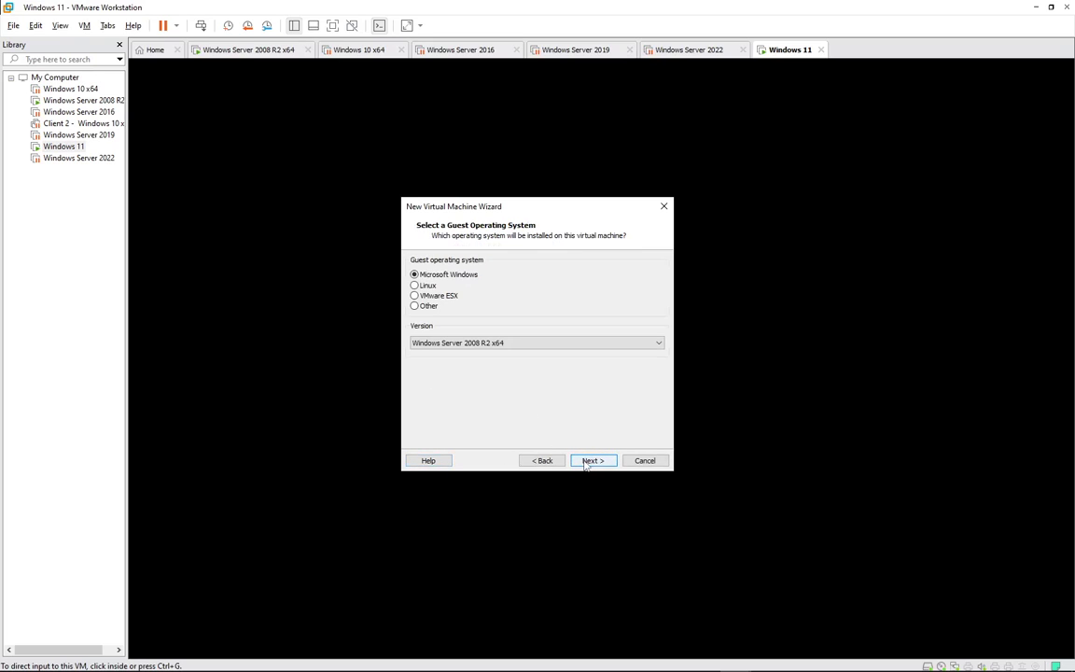
left_click(547, 345)
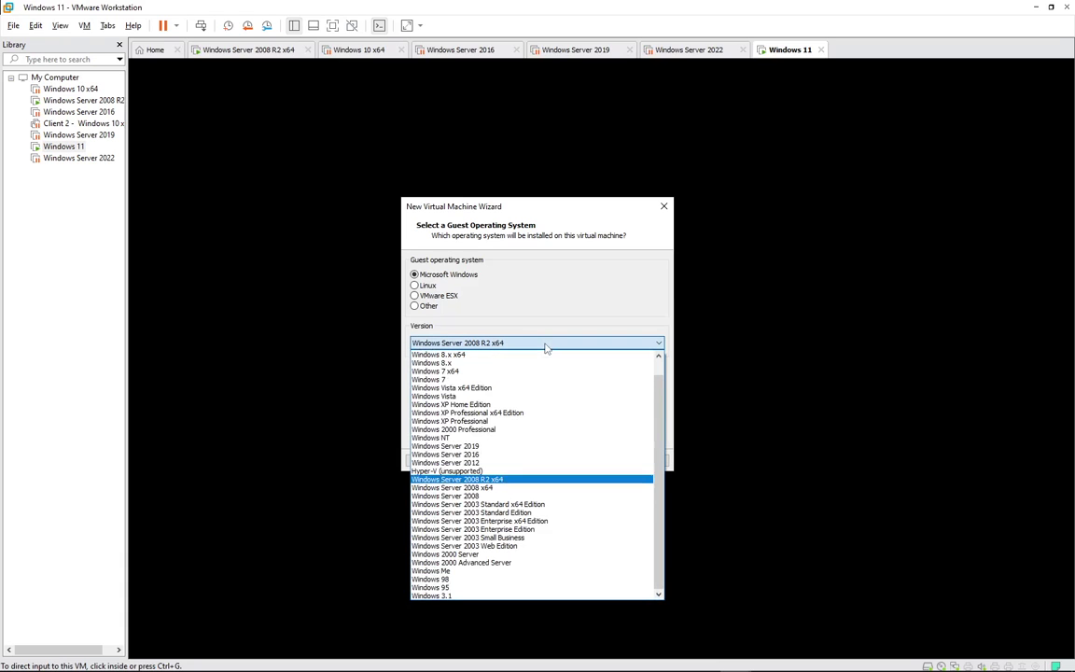
scroll(515, 392, "up", 1)
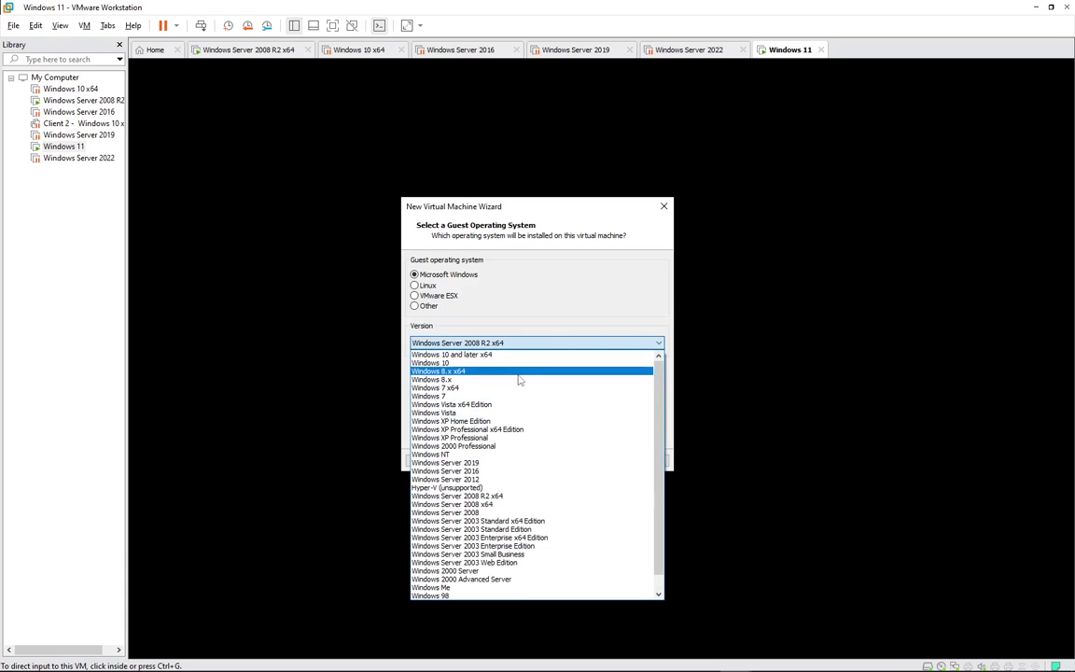
left_click(527, 358)
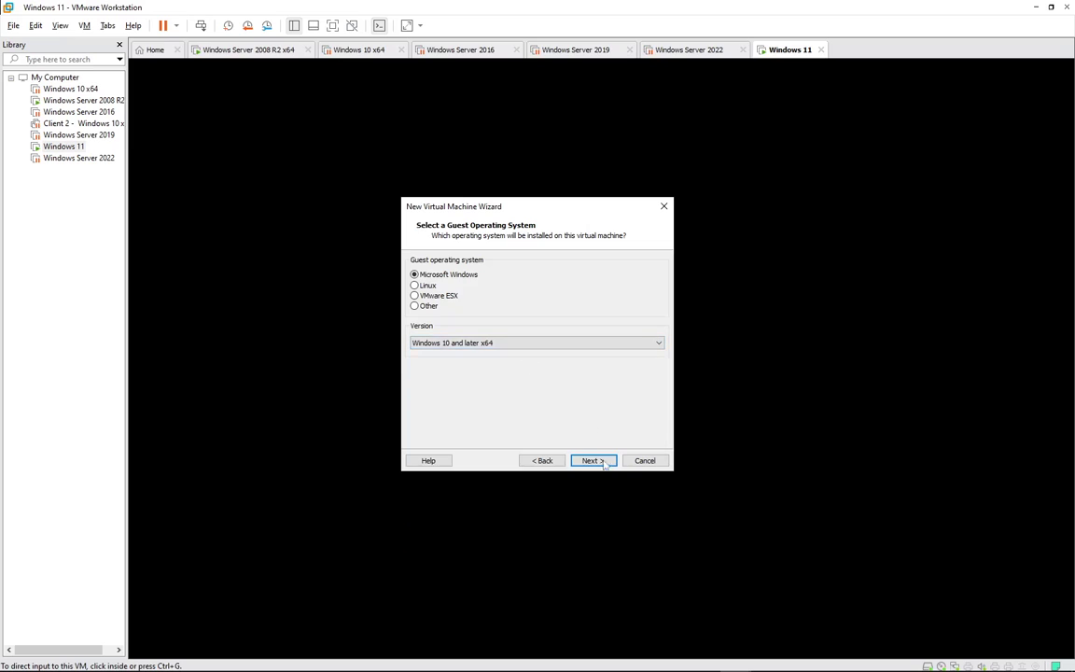
left_click(595, 460)
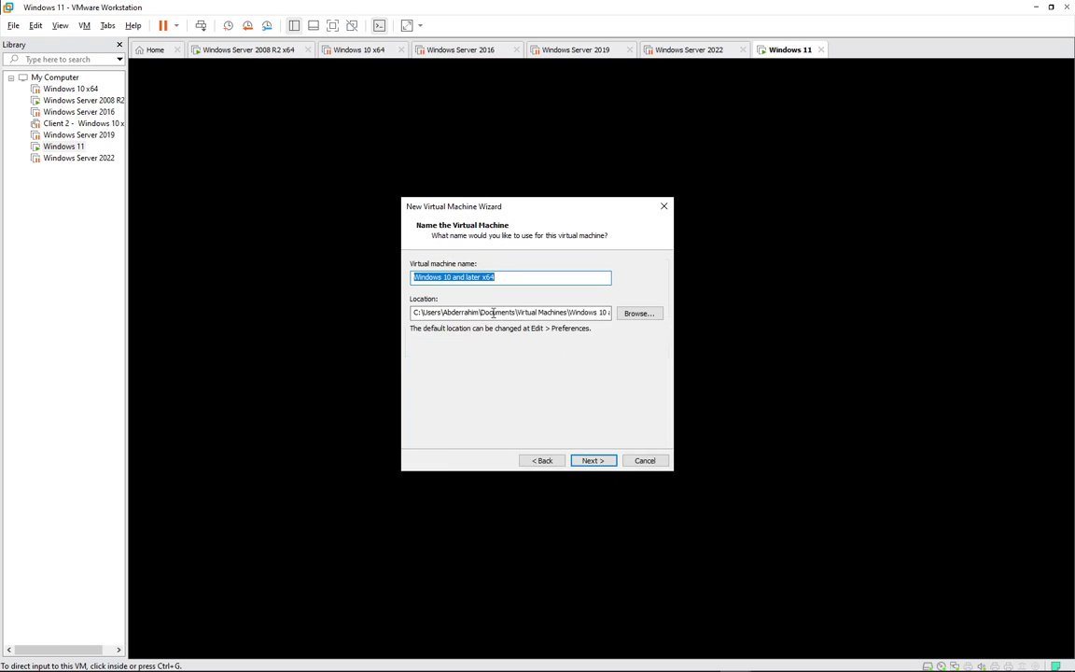
- Browse to Outils (N:) > Labs and create a 'test win 11' folder as the VM location
left_click(633, 316)
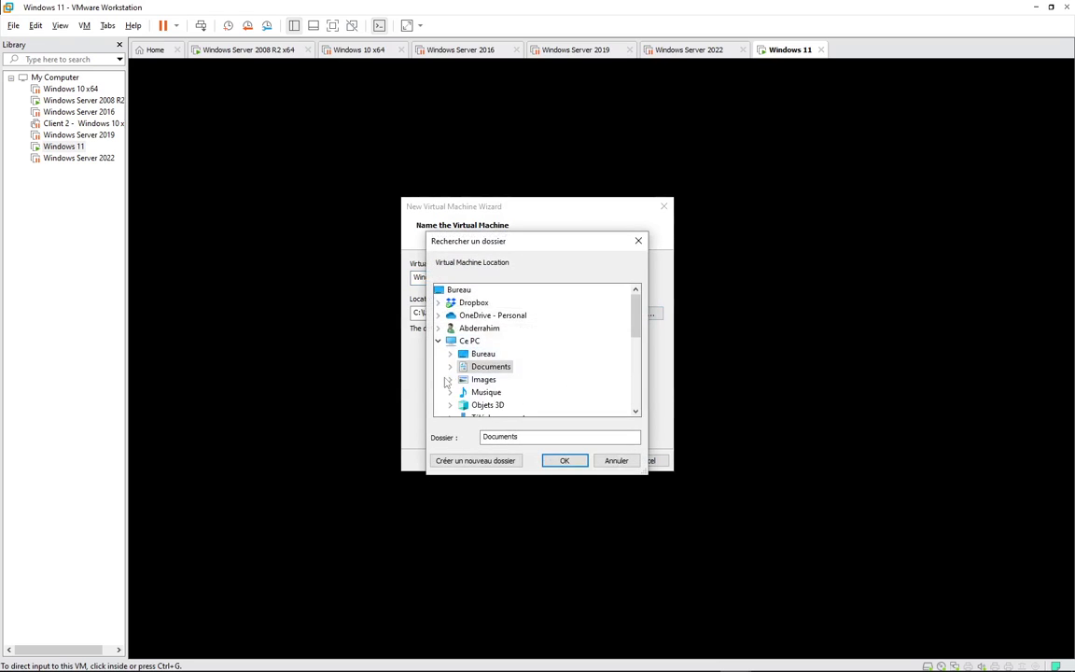
scroll(467, 378, "down", 3)
scroll(476, 383, "down", 3)
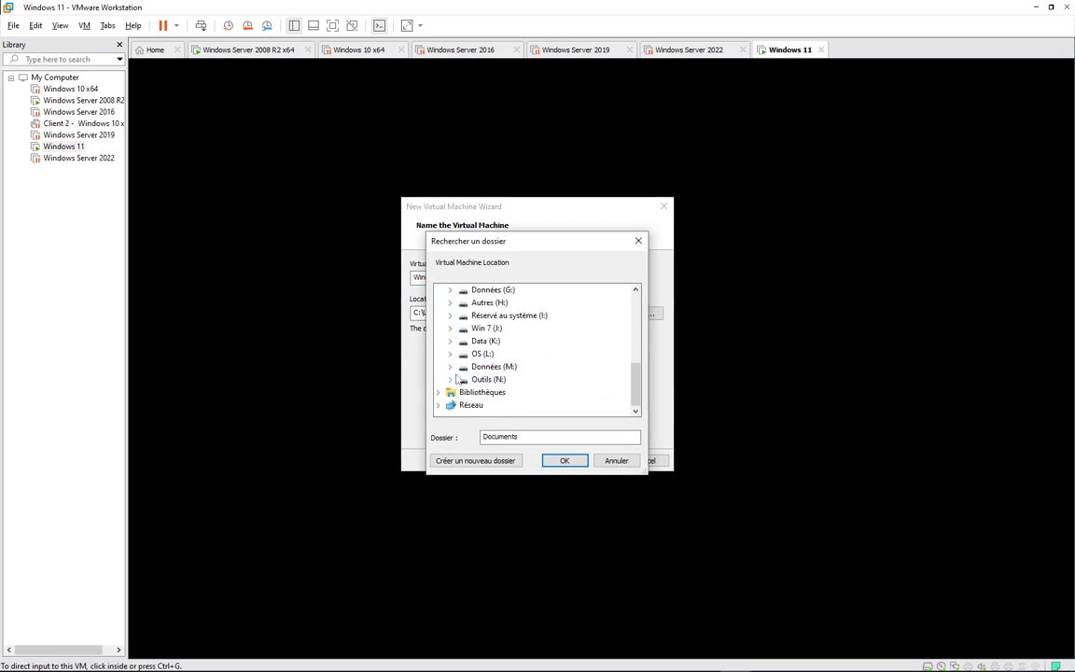
left_click(451, 380)
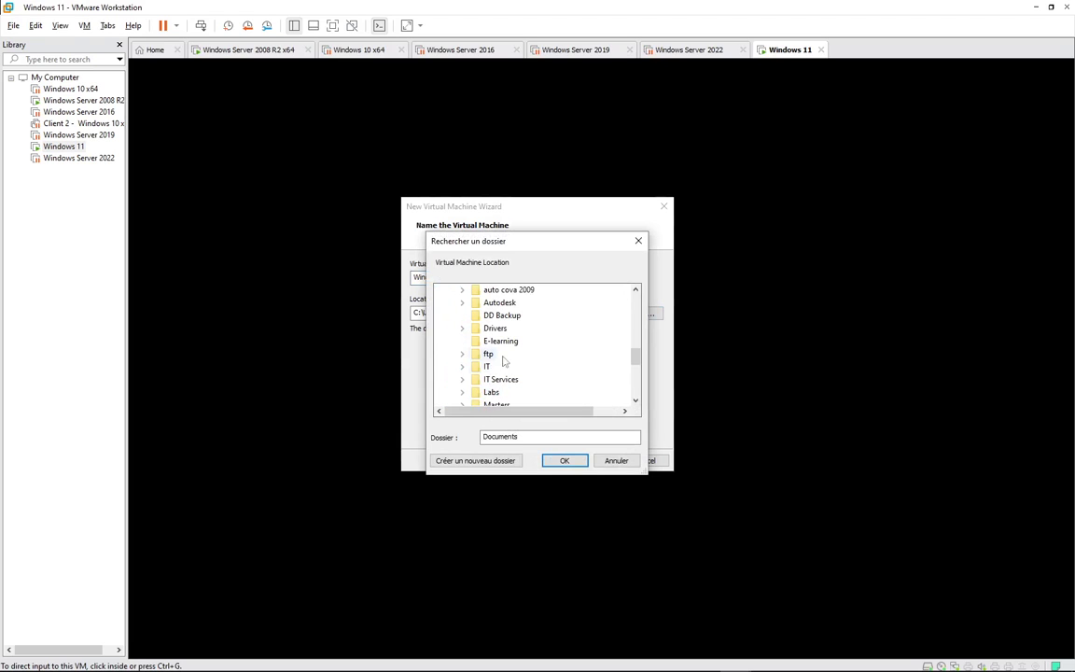
scroll(499, 360, "up", 2)
scroll(478, 341, "down", 3)
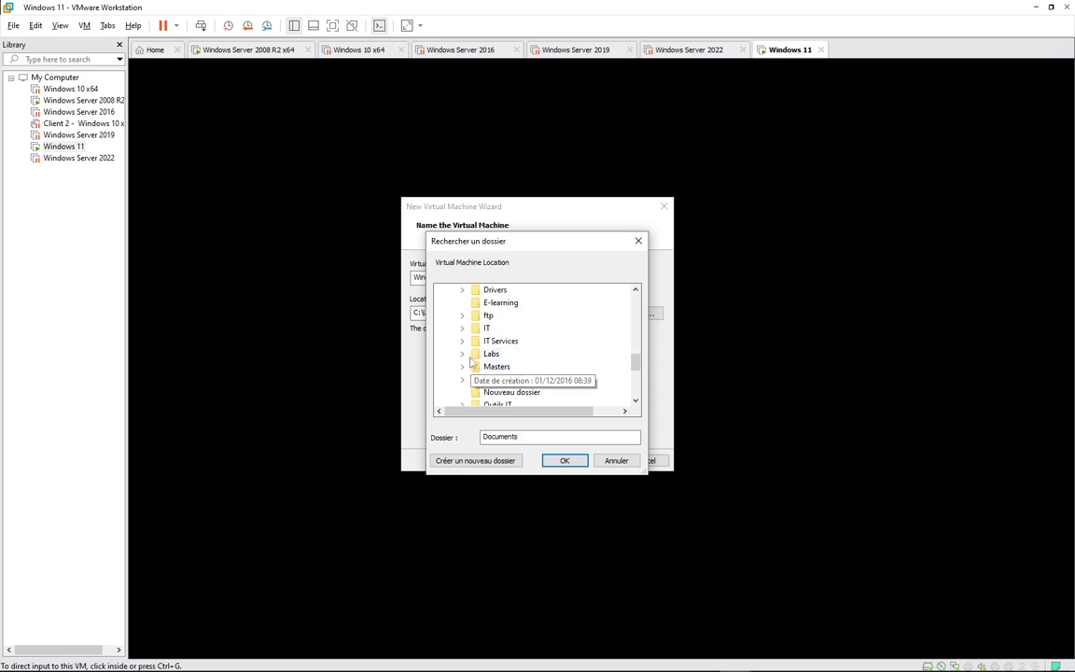
scroll(476, 327, "down", 6)
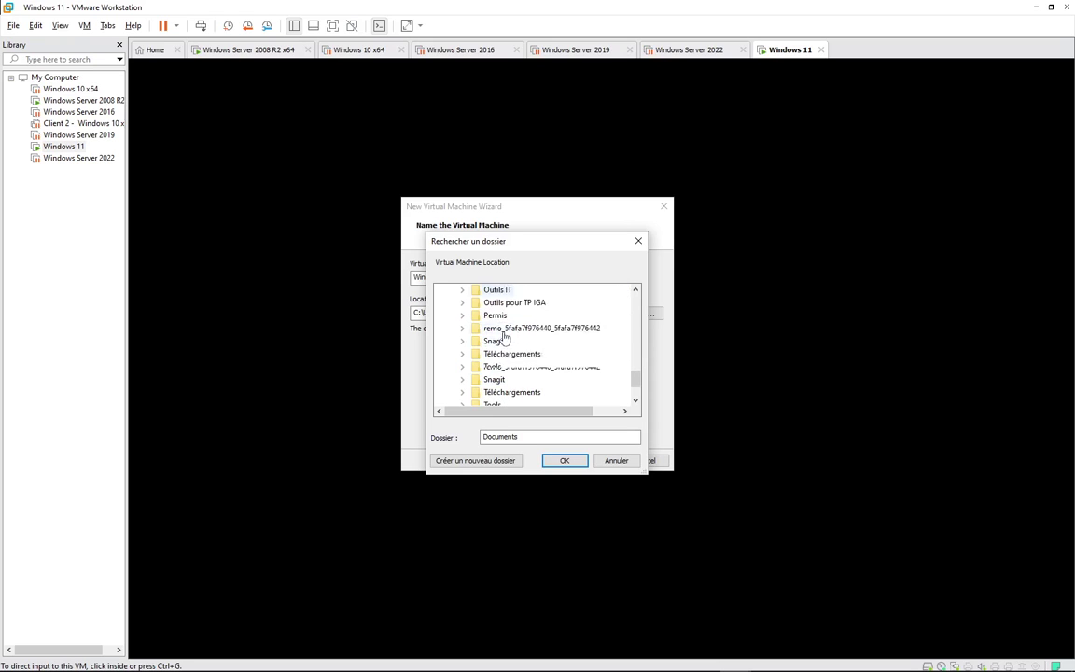
scroll(491, 349, "up", 3)
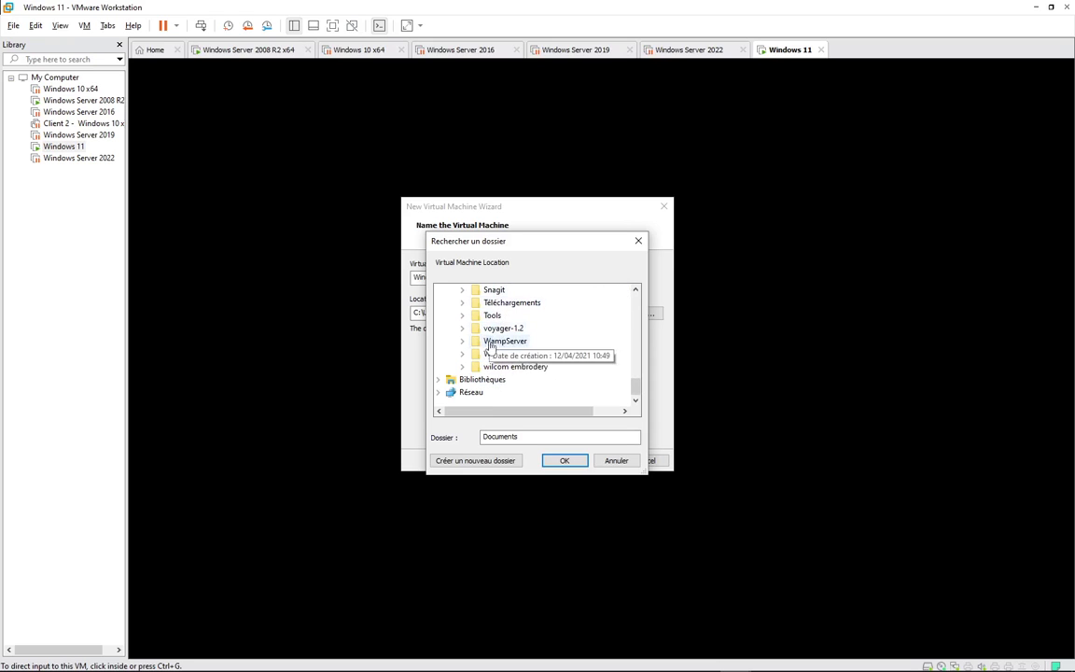
scroll(489, 351, "up", 2)
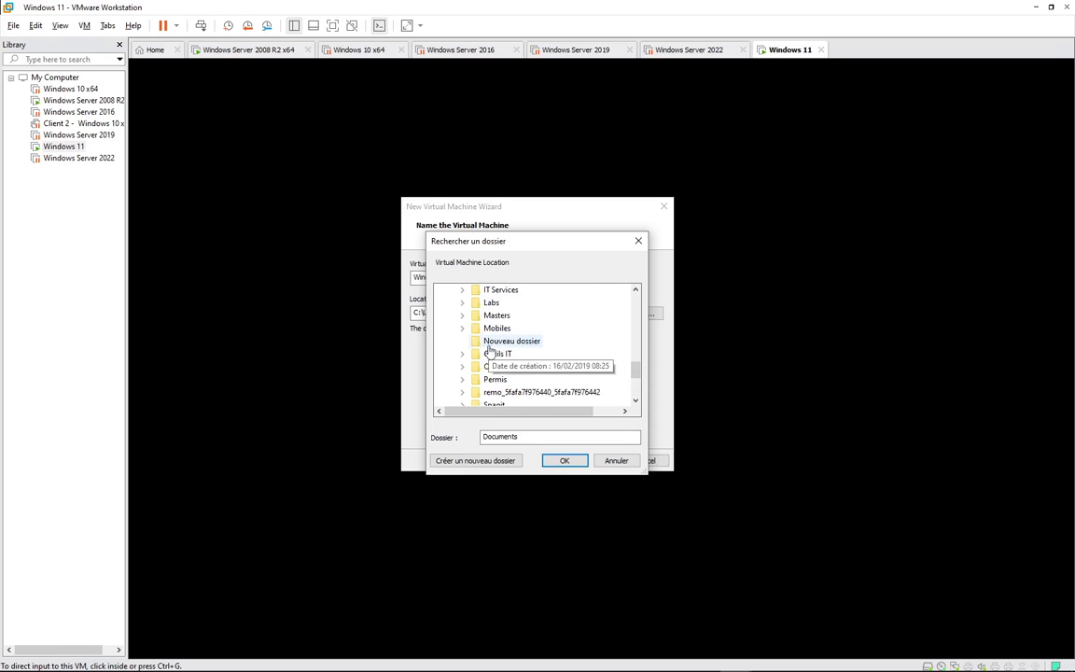
left_click(462, 302)
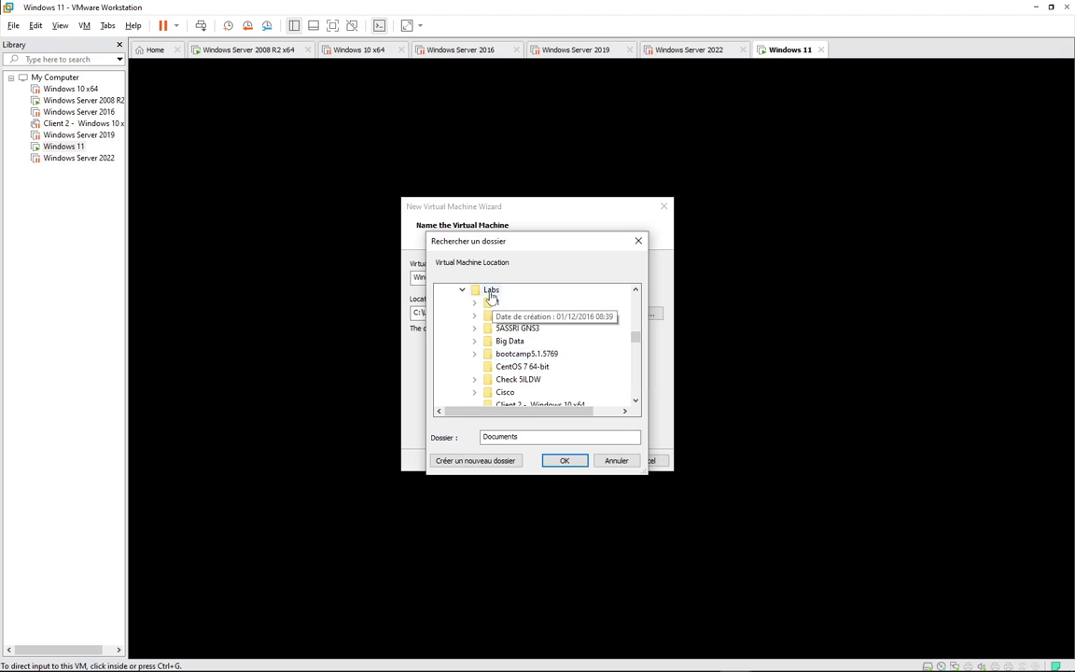
left_click(491, 290)
left_click(479, 461)
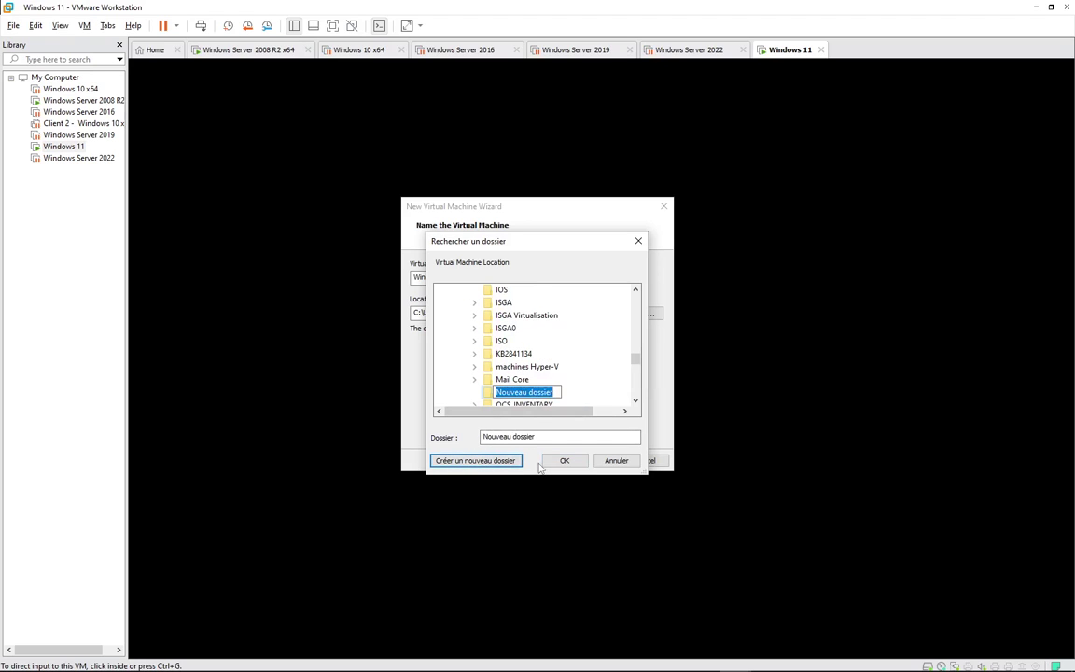
type("test")
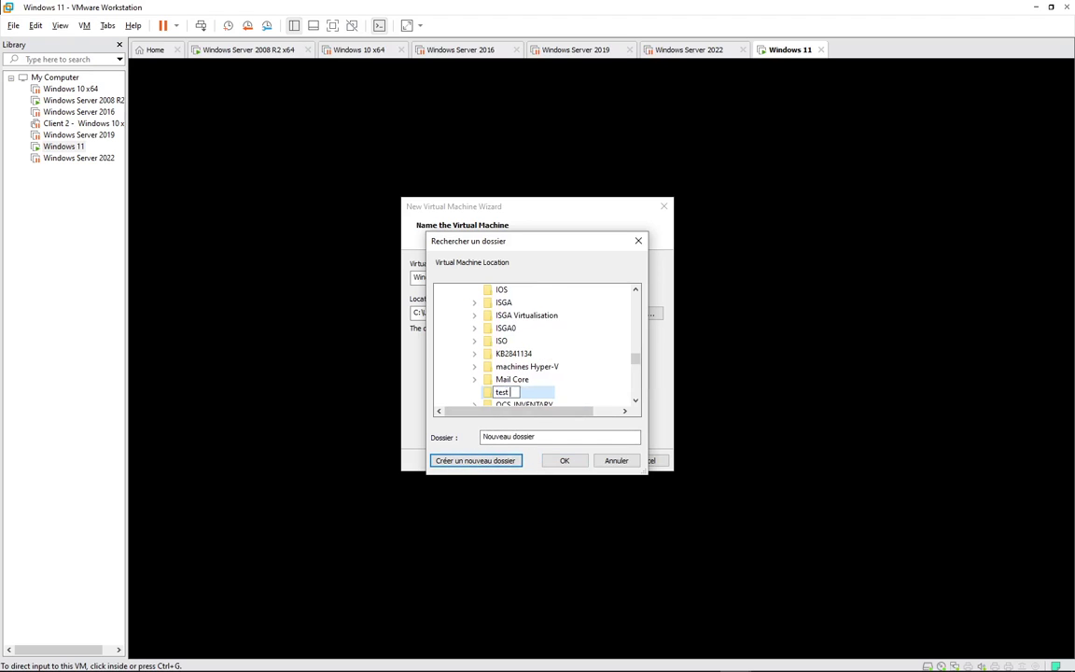
type(" win 11")
key("Return")
key("Return")
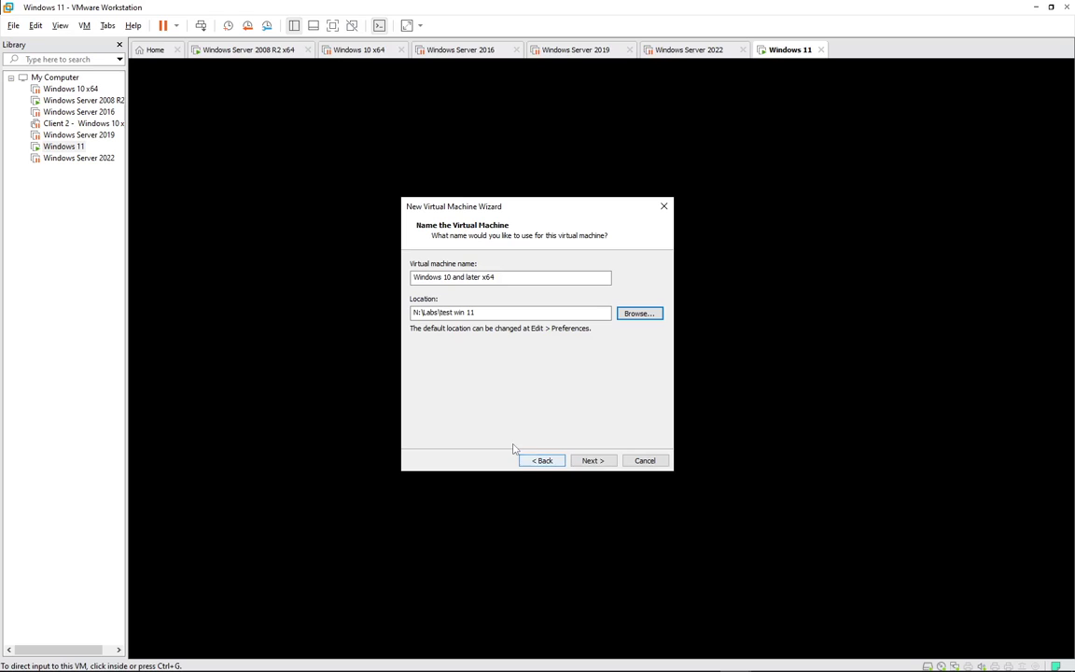
- Keep the 60 GB virtual disk as a single file, finish the wizard, and open the VM's settings
left_click(588, 461)
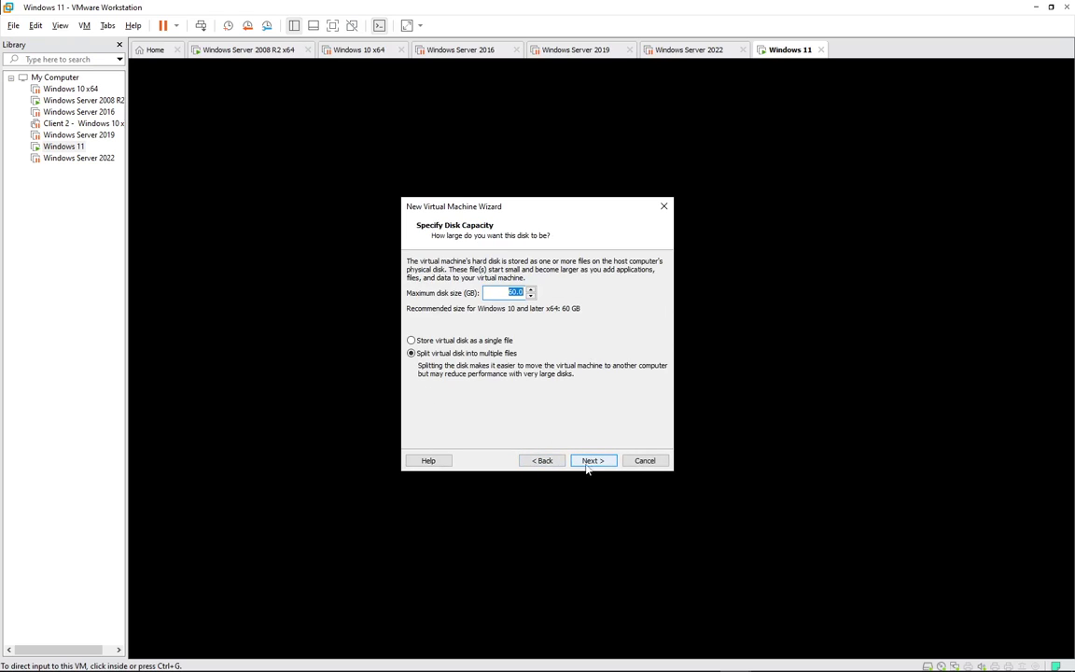
left_click(459, 343)
left_click(594, 461)
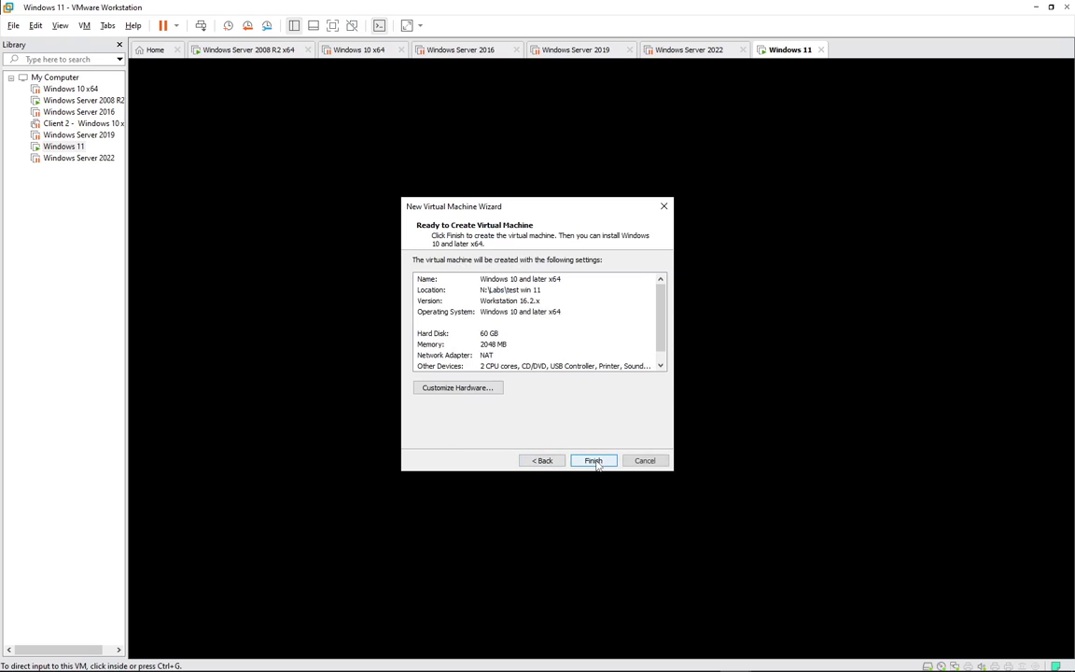
left_click(593, 460)
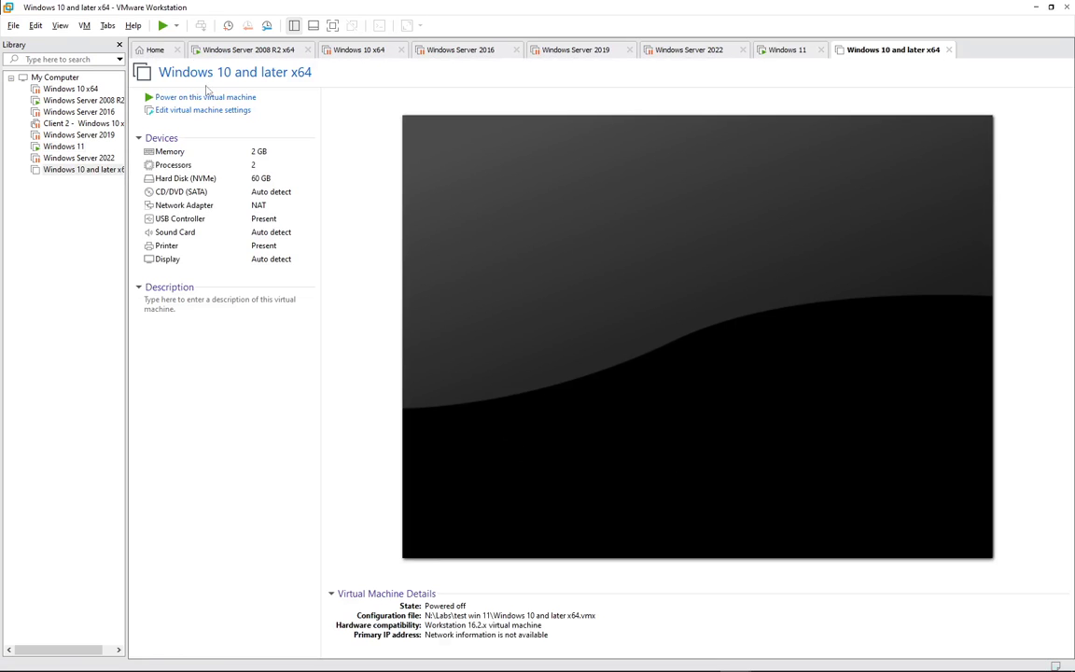
left_click(214, 111)
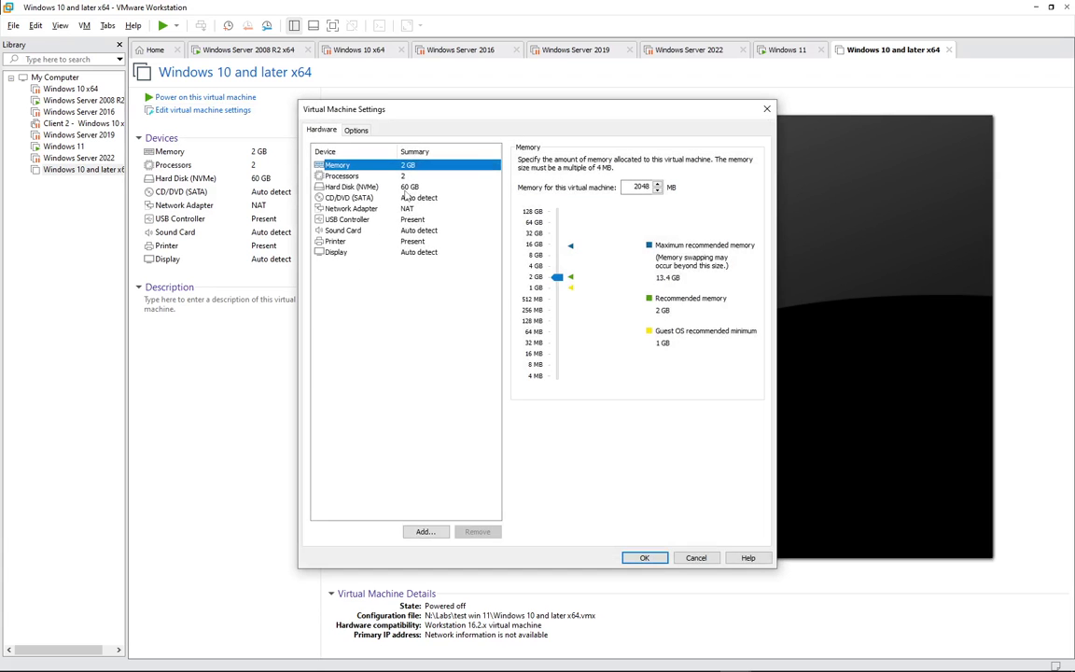
- Switch the CD/DVD (SATA) drive to use an ISO image file and browse from N:\Labs
key("ctrl+Tab")
key("ctrl+Tab")
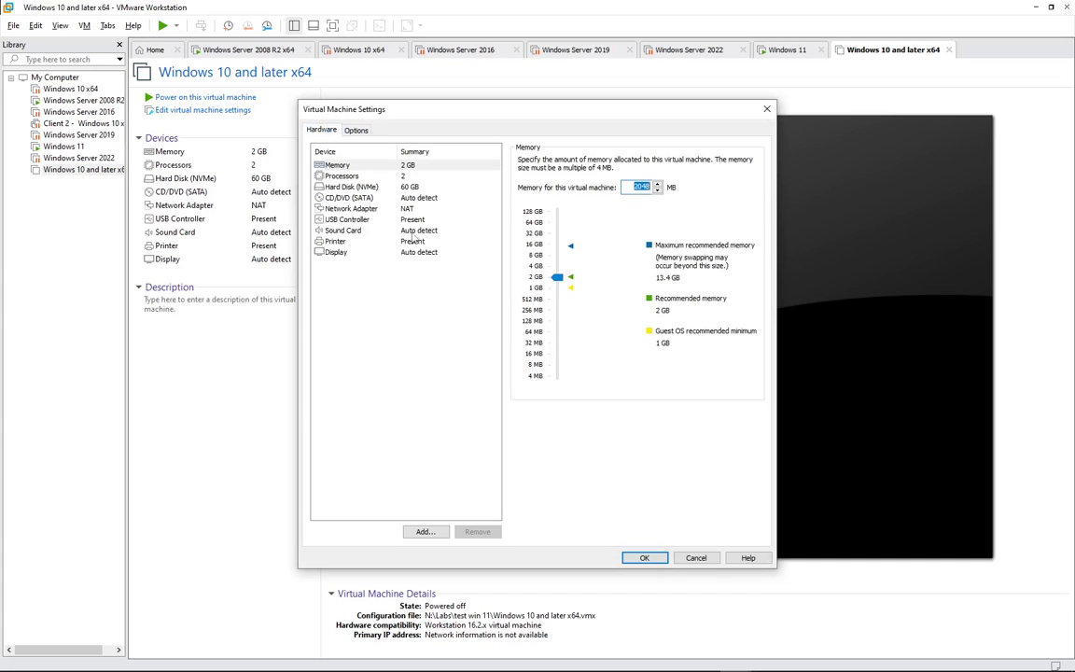
left_click(347, 198)
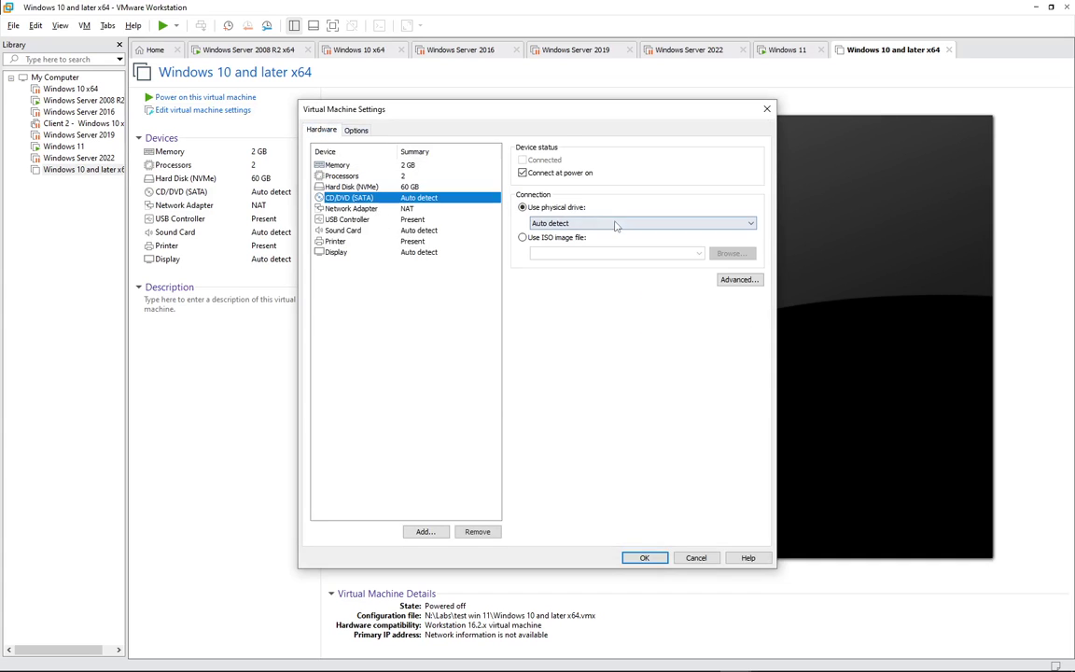
left_click(550, 239)
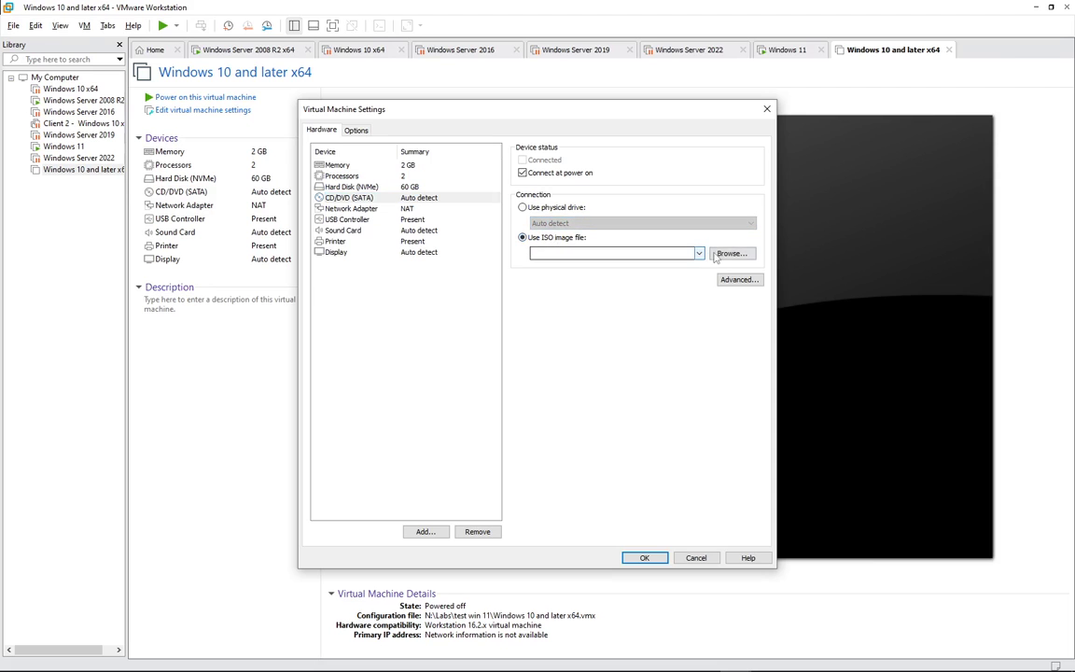
left_click(731, 253)
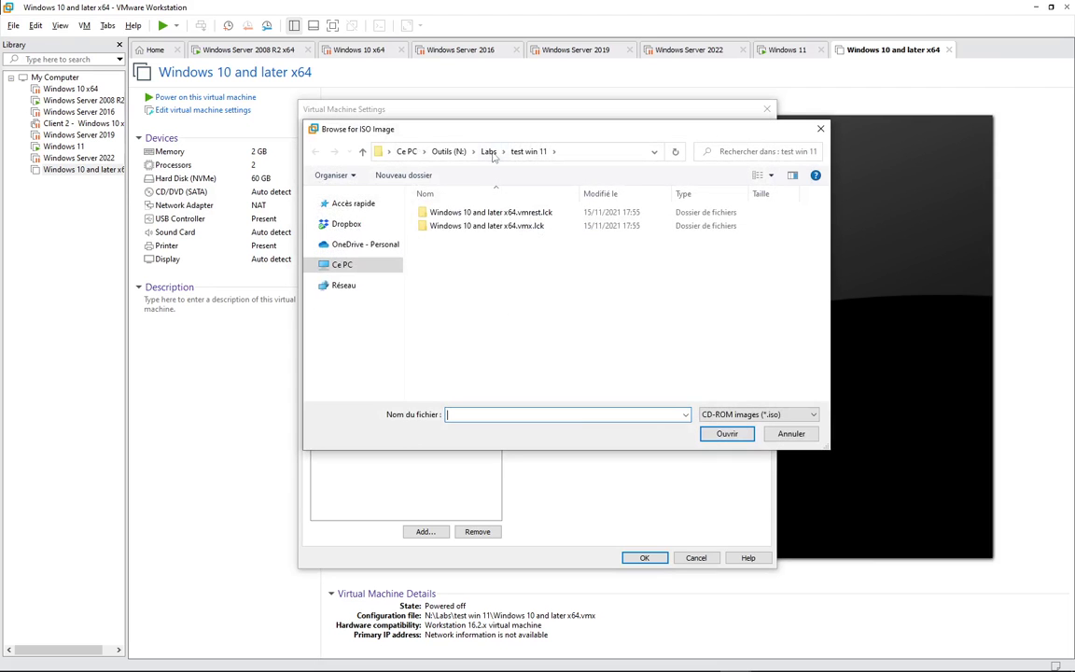
left_click(490, 151)
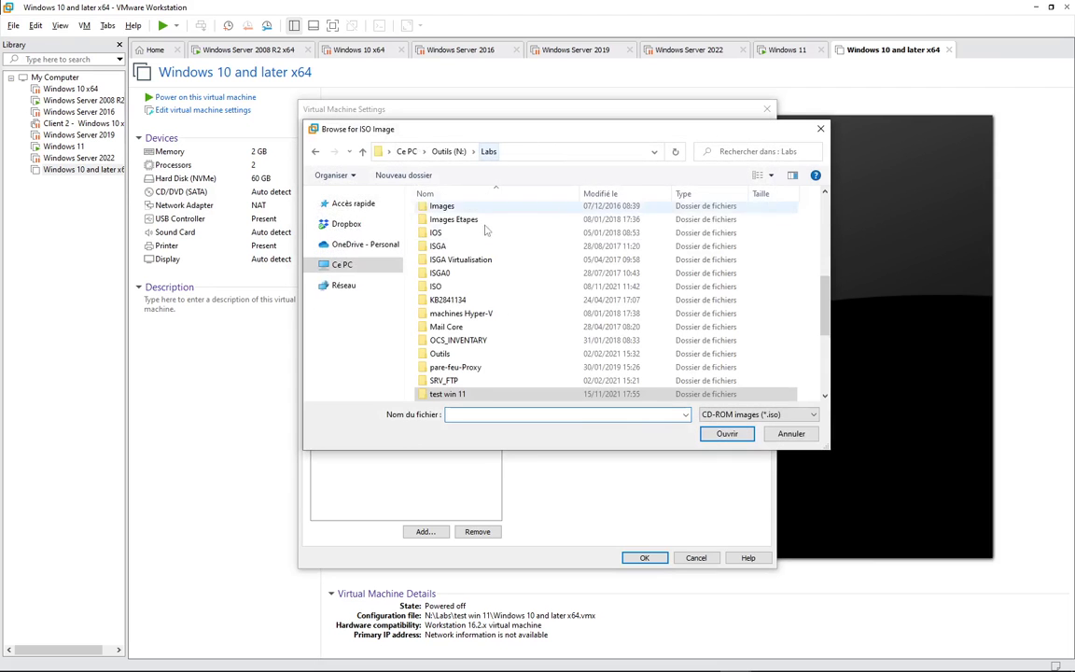
- Look through the Labs ISO folder and Données (M:), then expand the Ce PC drive list
double_click(439, 285)
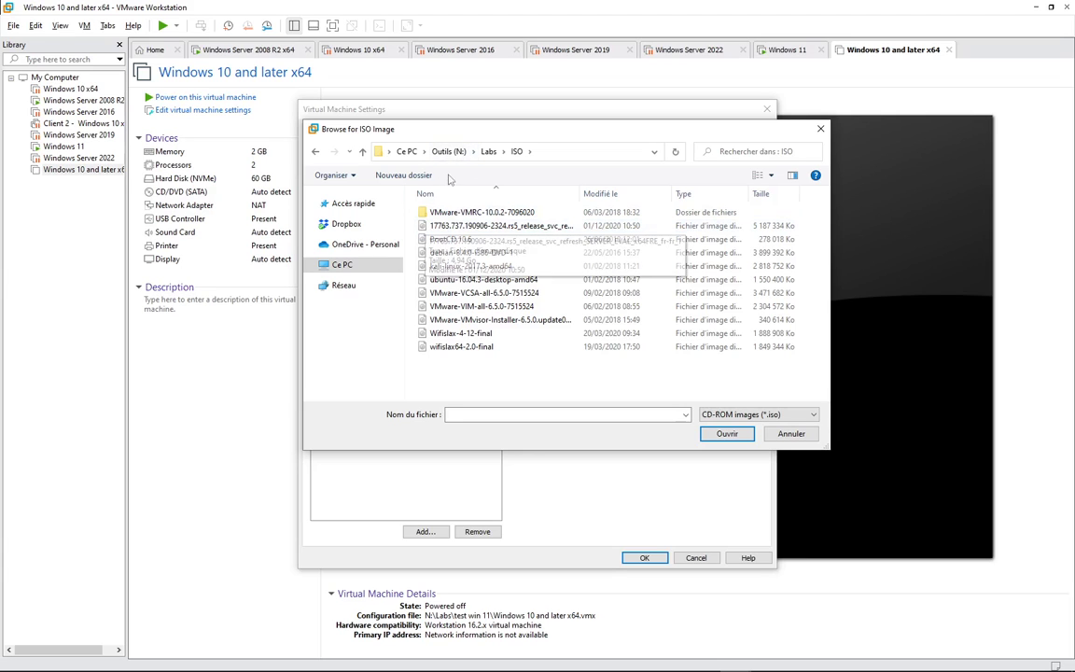
left_click(488, 151)
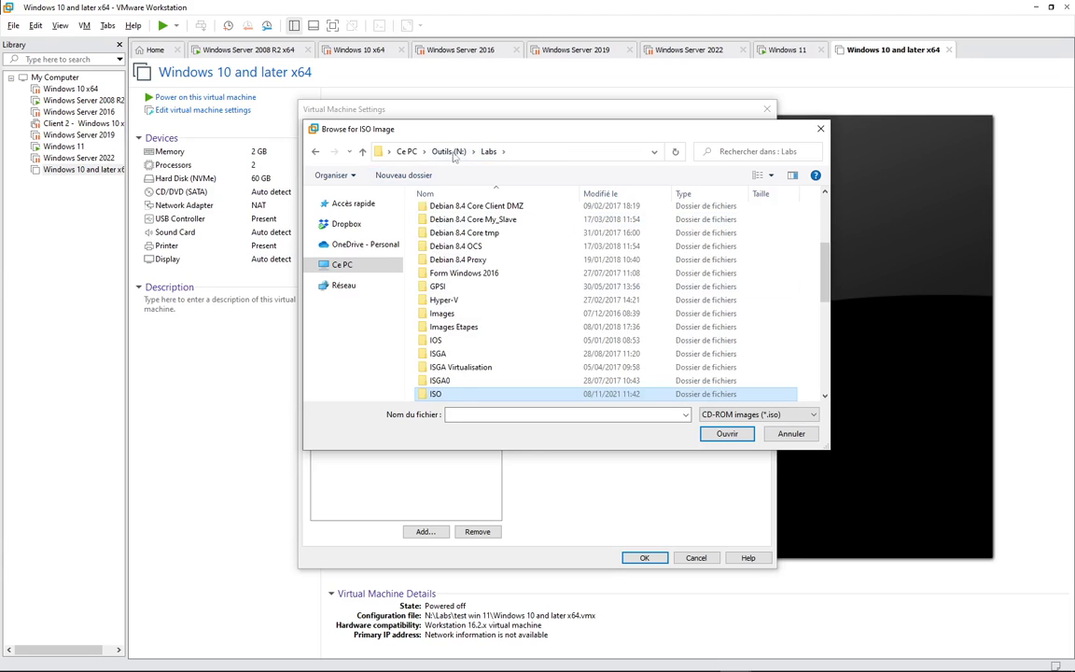
key("alt+Up")
key("alt+Up")
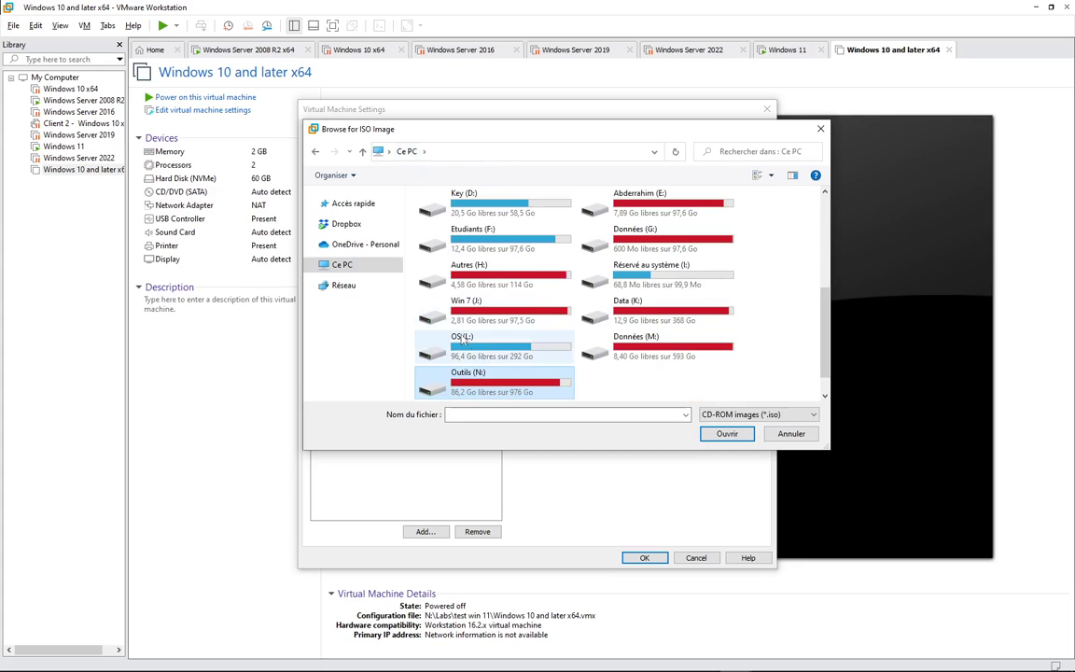
left_click(632, 350)
double_click(631, 351)
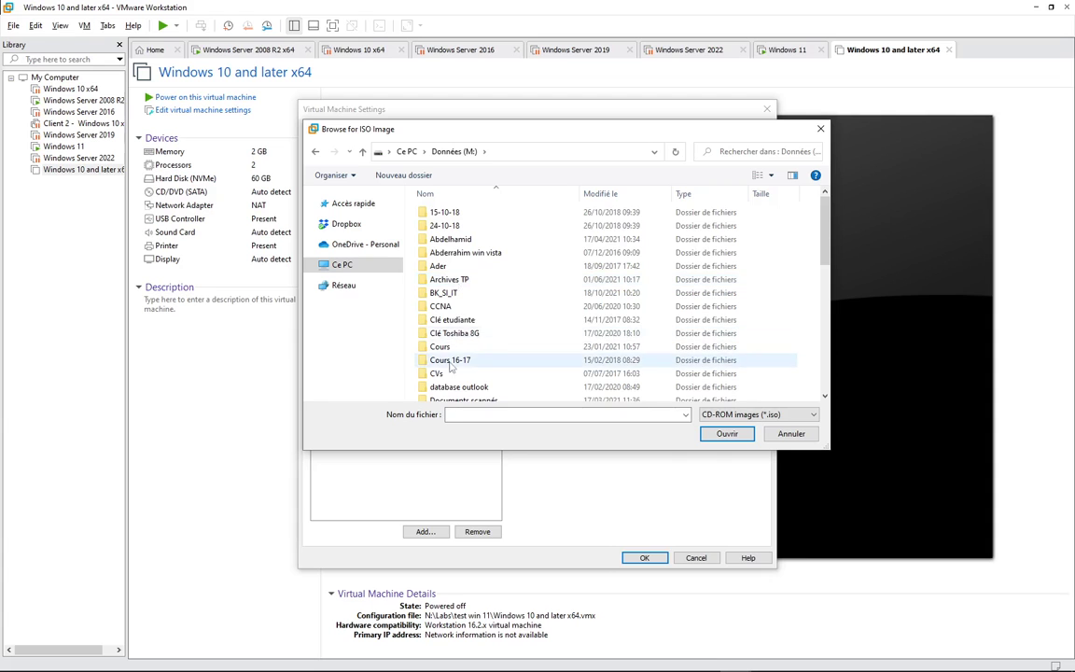
scroll(450, 366, "down", 2)
scroll(451, 367, "down", 3)
scroll(451, 367, "down", 3)
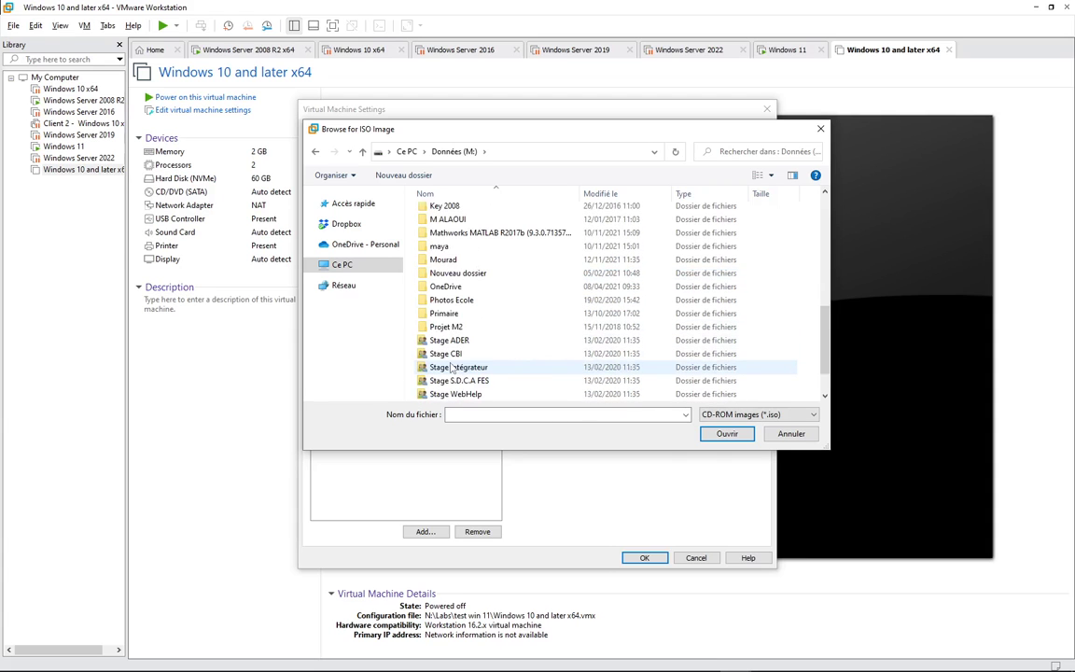
scroll(452, 369, "up", 9)
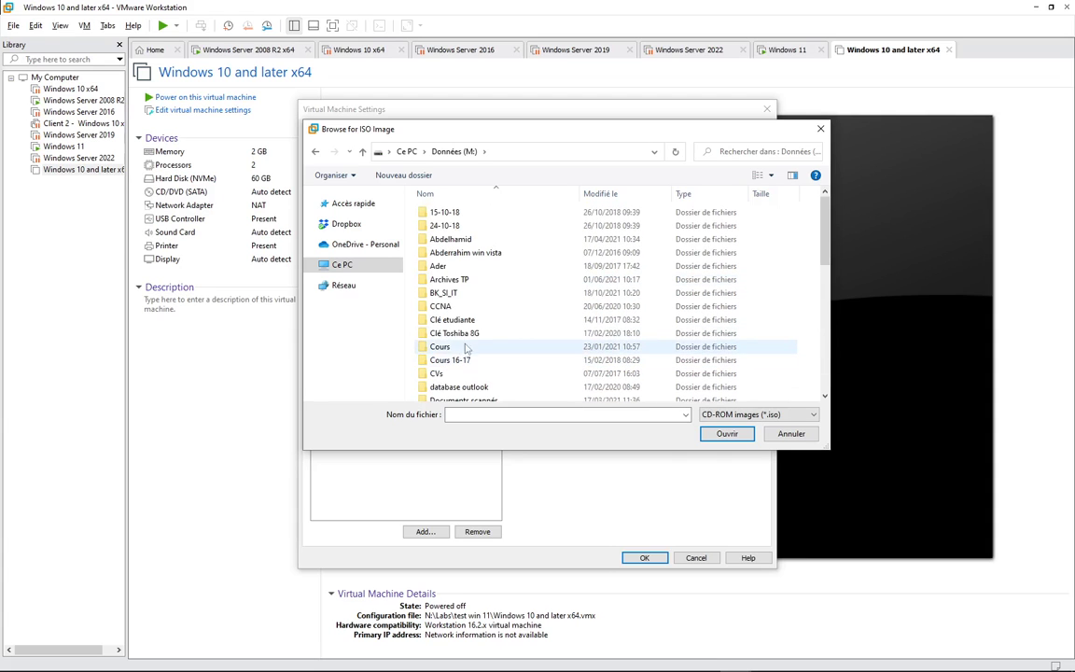
left_click(314, 265)
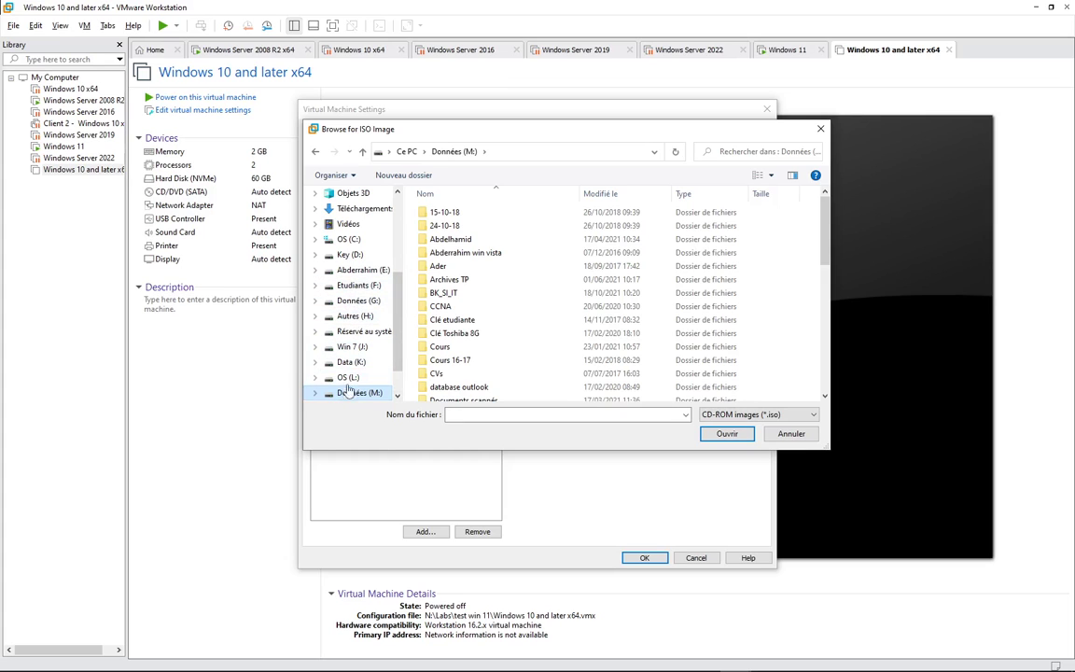
scroll(351, 360, "down", 1)
- Search Etudiants (F:) > OS and OS (L:) for the ISO, then cancel the browser and settings
left_click(359, 253)
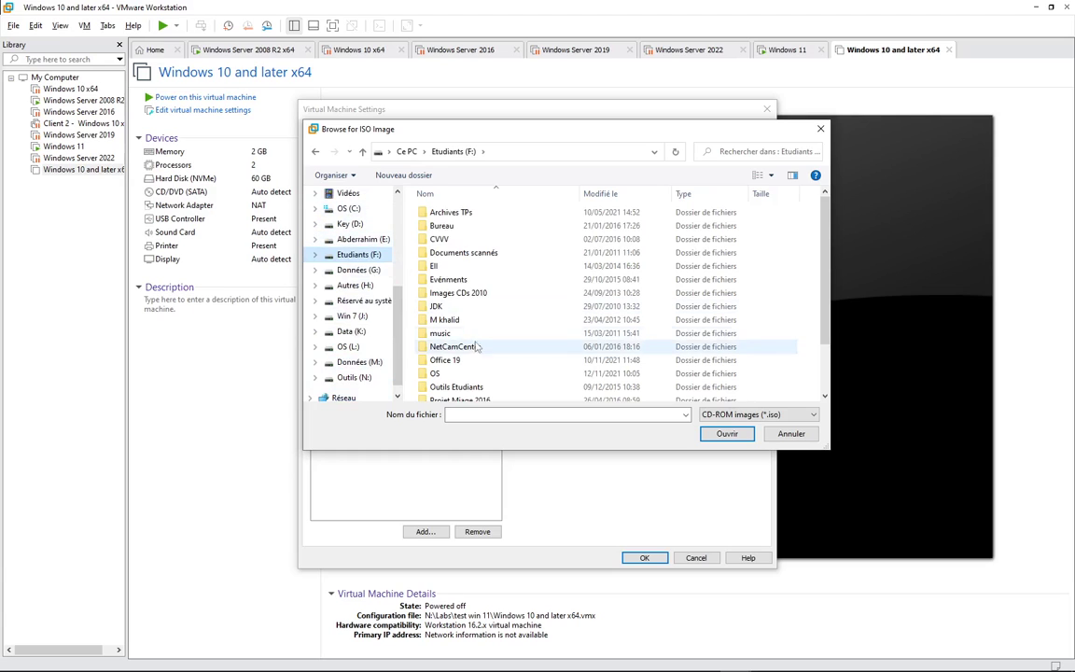
scroll(467, 335, "down", 2)
left_click(446, 318)
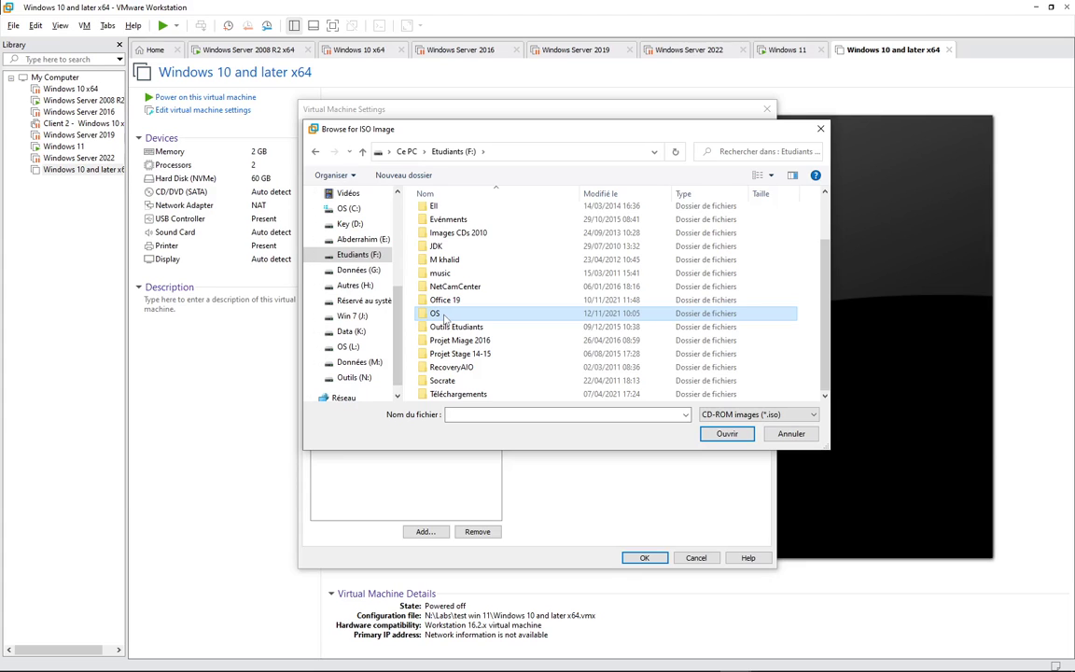
double_click(446, 317)
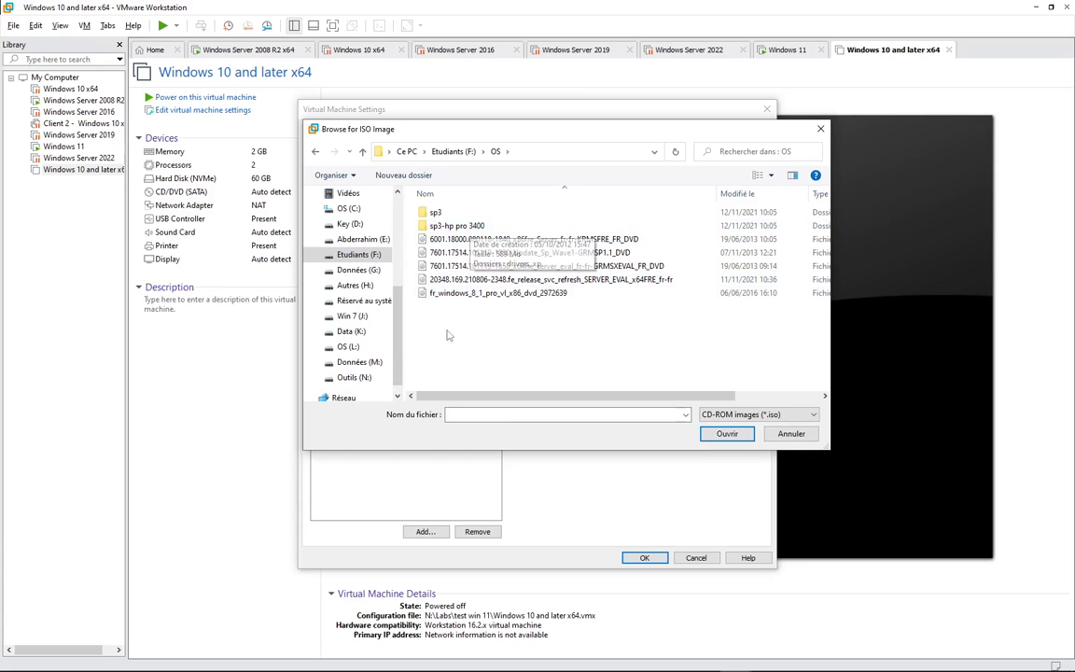
left_click(348, 347)
scroll(471, 313, "down", 1)
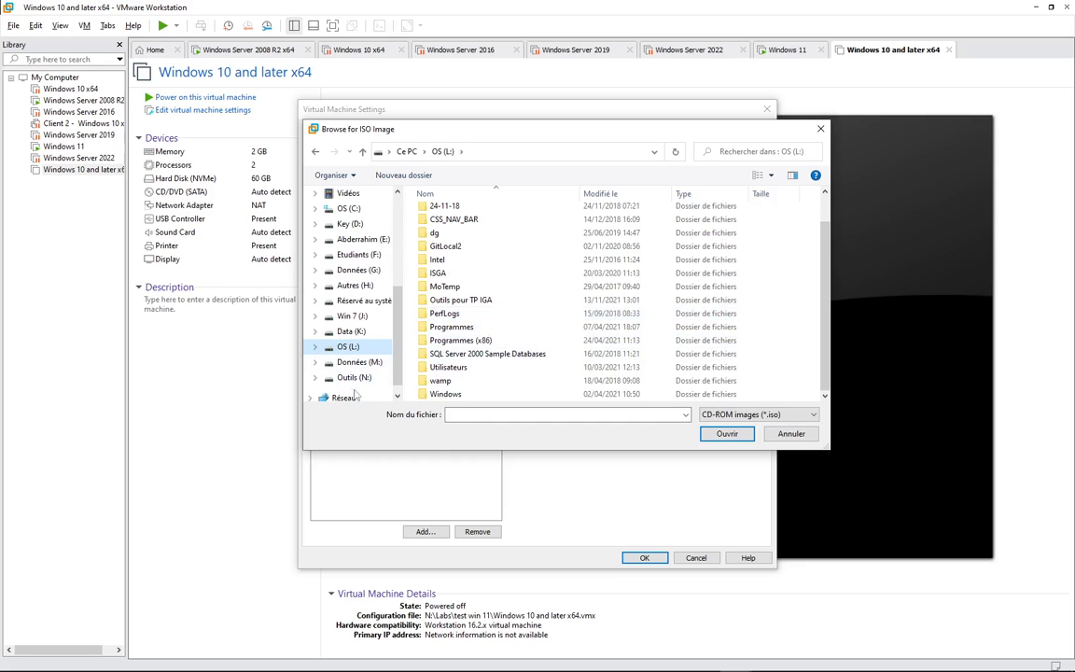
left_click(354, 254)
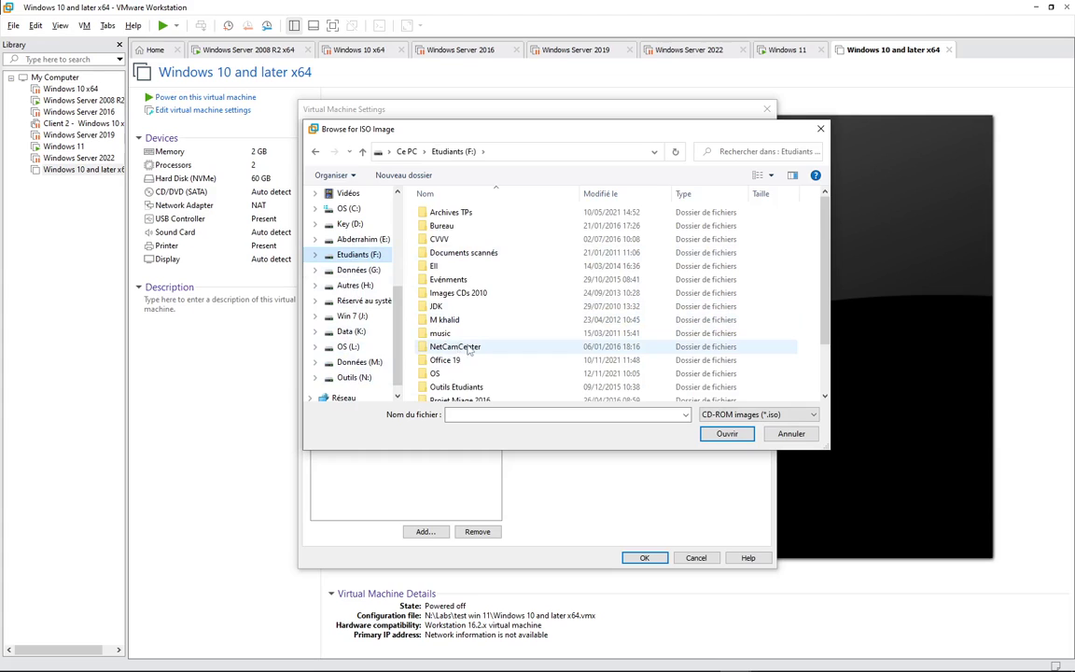
left_click(452, 371)
double_click(455, 374)
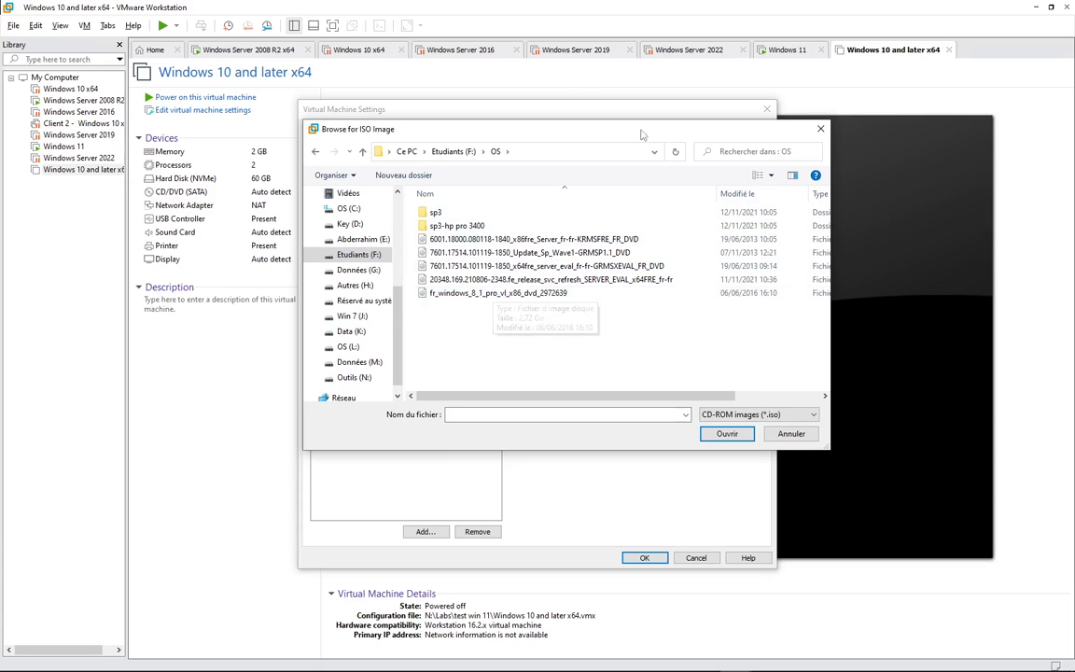
left_click(791, 433)
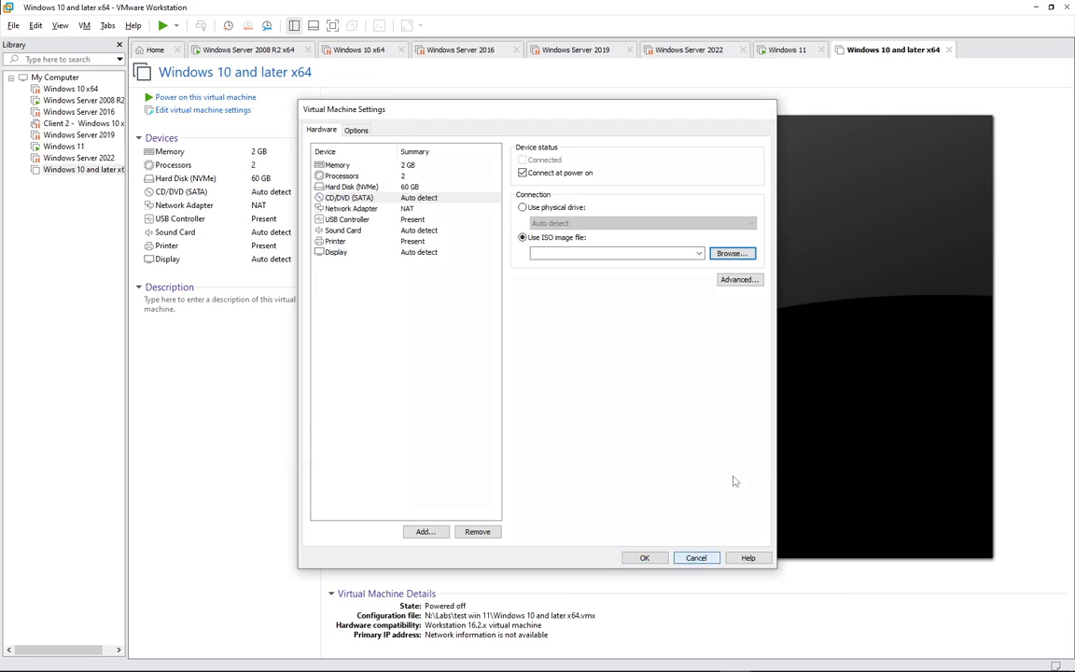
key("Escape")
- View the Windows 11 VM's CD/DVD ISO path, cancel unchanged, and return to the new VM
left_click(765, 58)
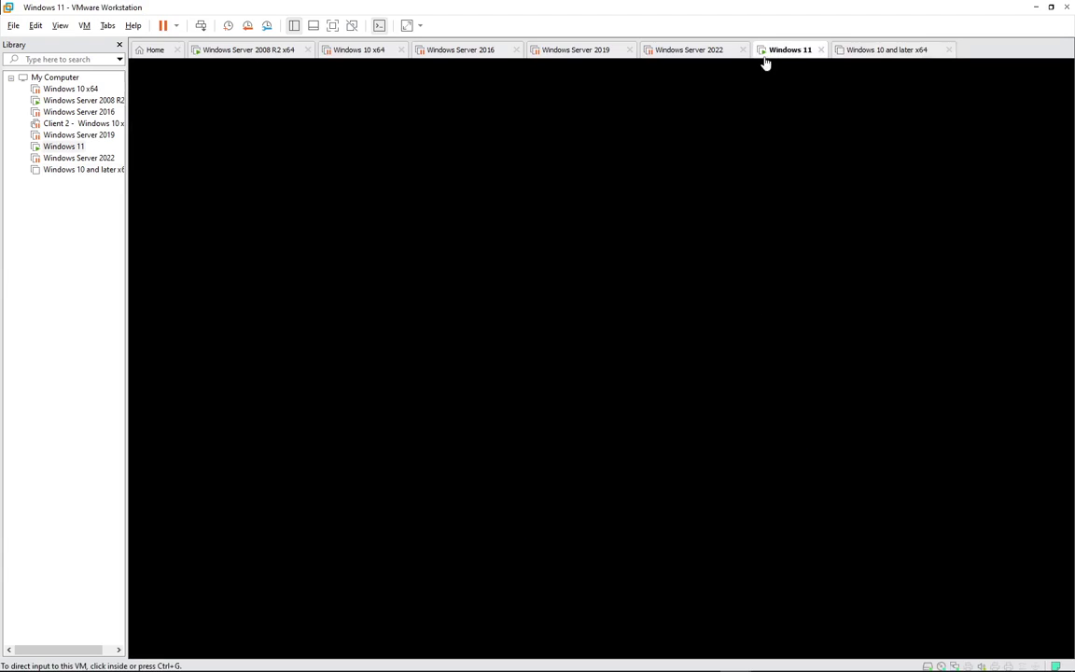
left_click(84, 25)
left_click(140, 187)
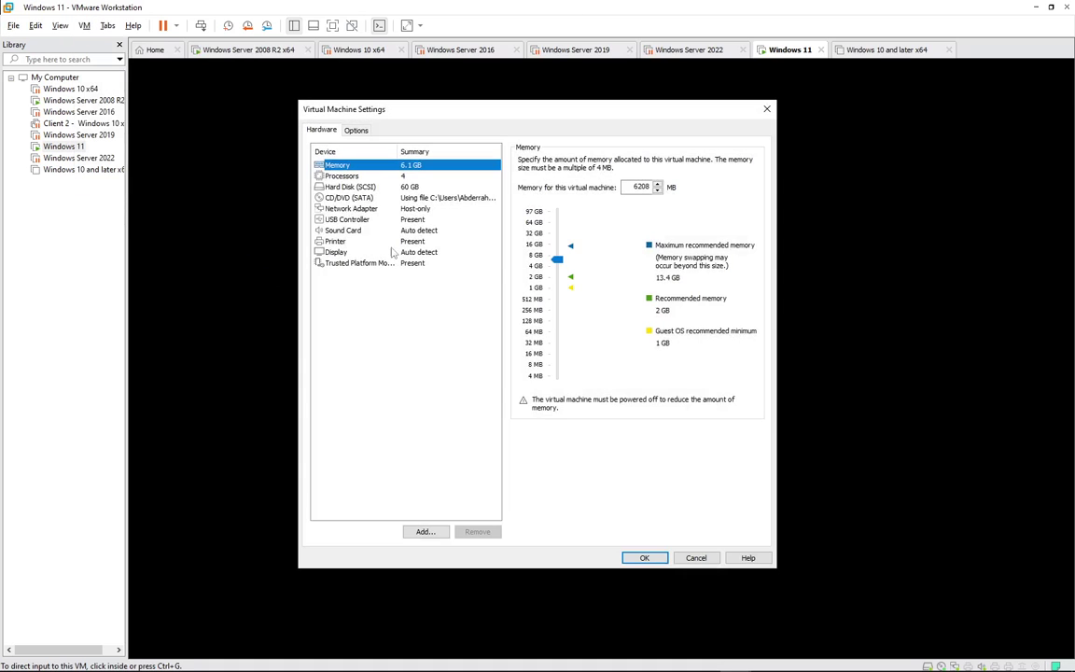
left_click(392, 198)
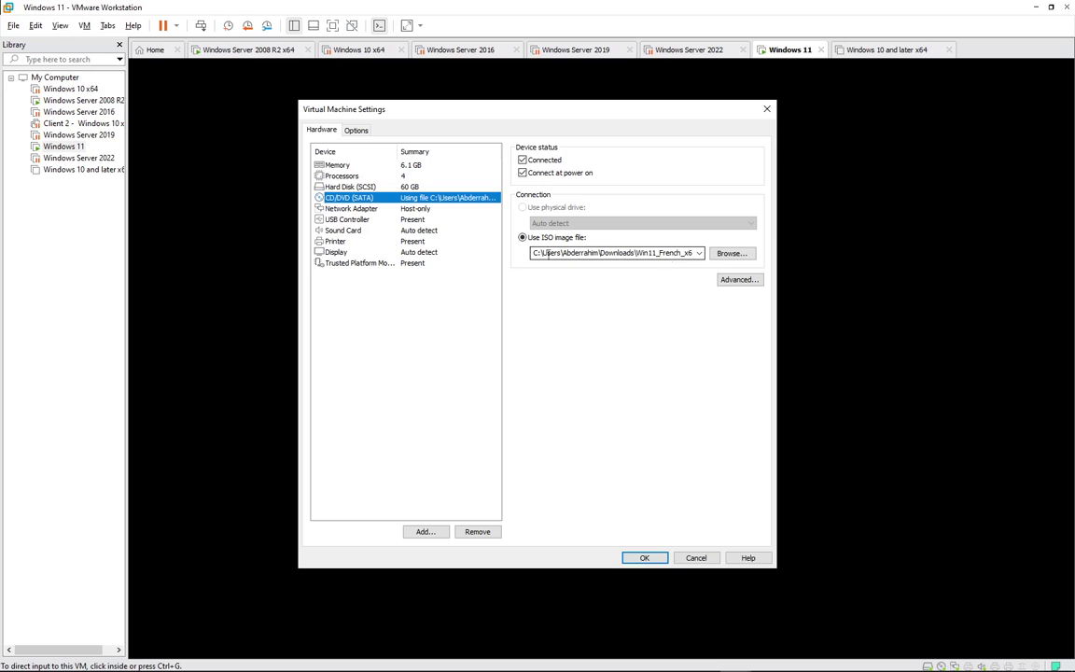
left_click(684, 561)
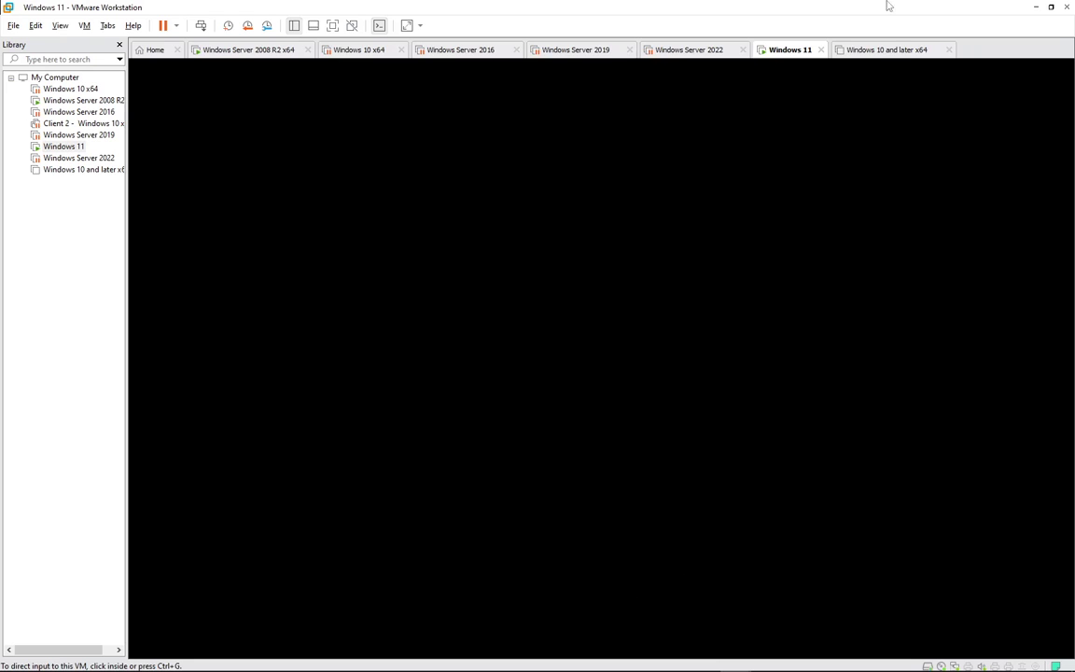
left_click(872, 54)
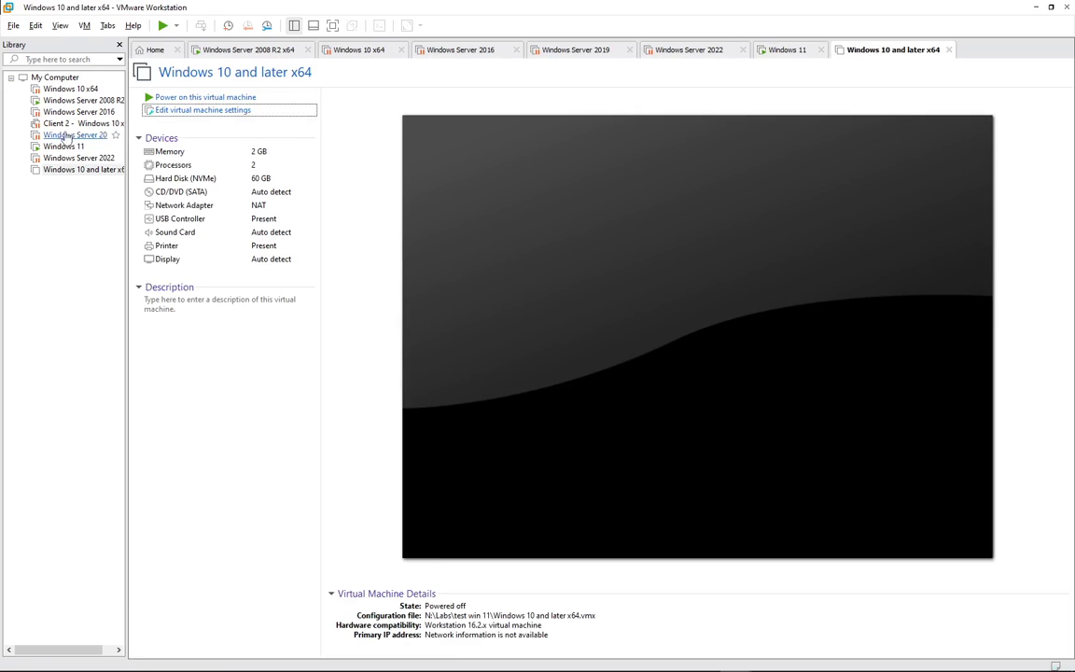
- In the VM's CD/DVD settings, switch the drive to use an ISO image file
left_click(172, 99)
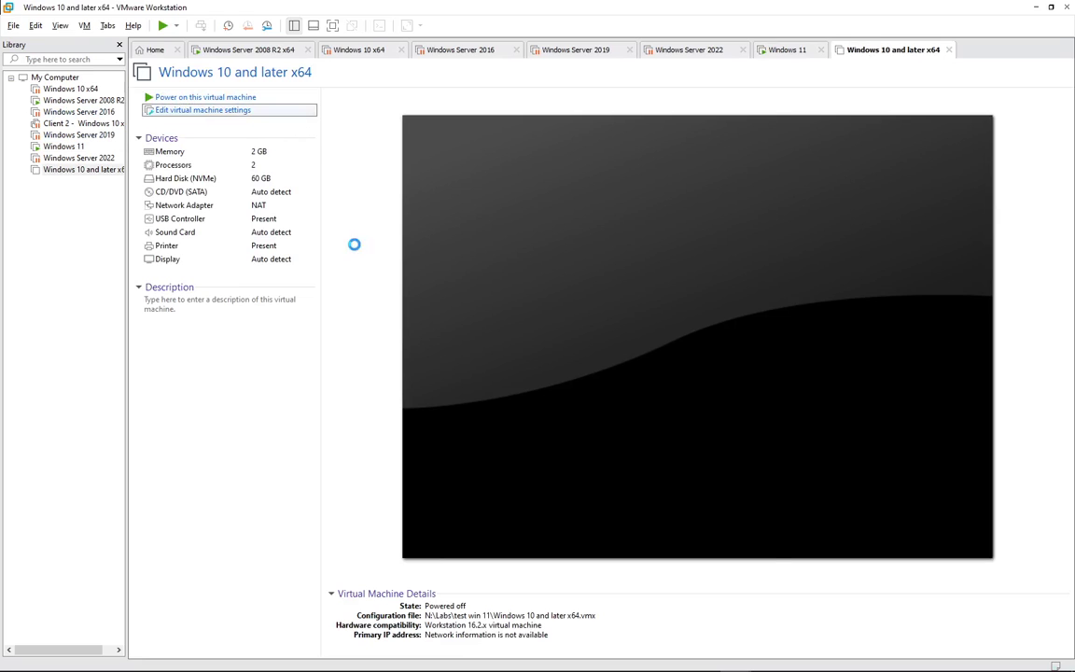
left_click(347, 198)
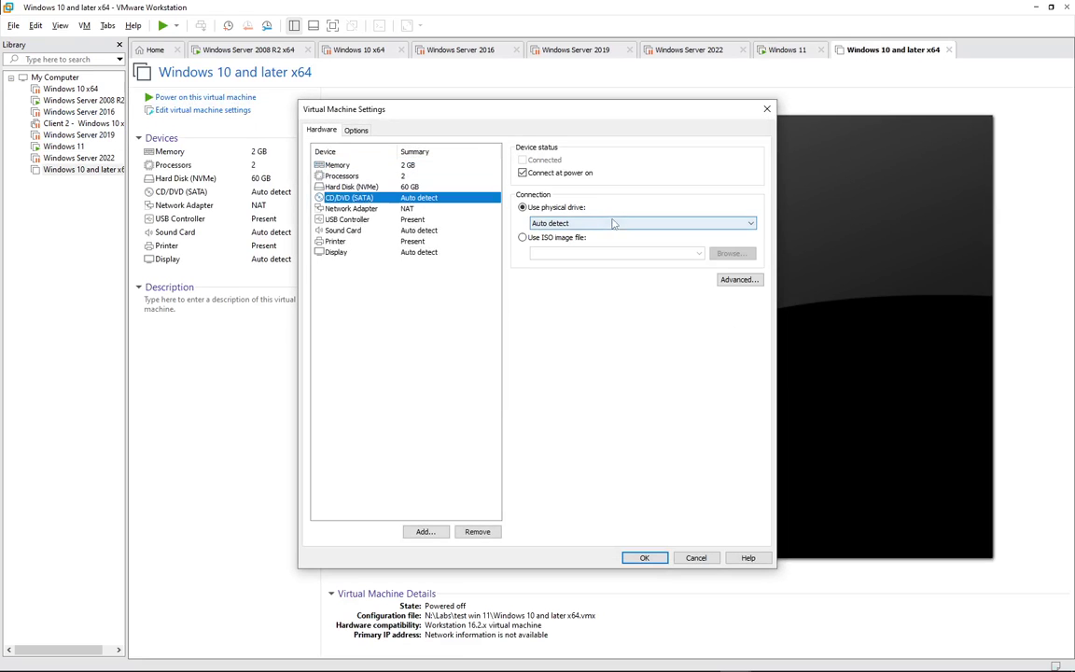
left_click(550, 237)
left_click(731, 253)
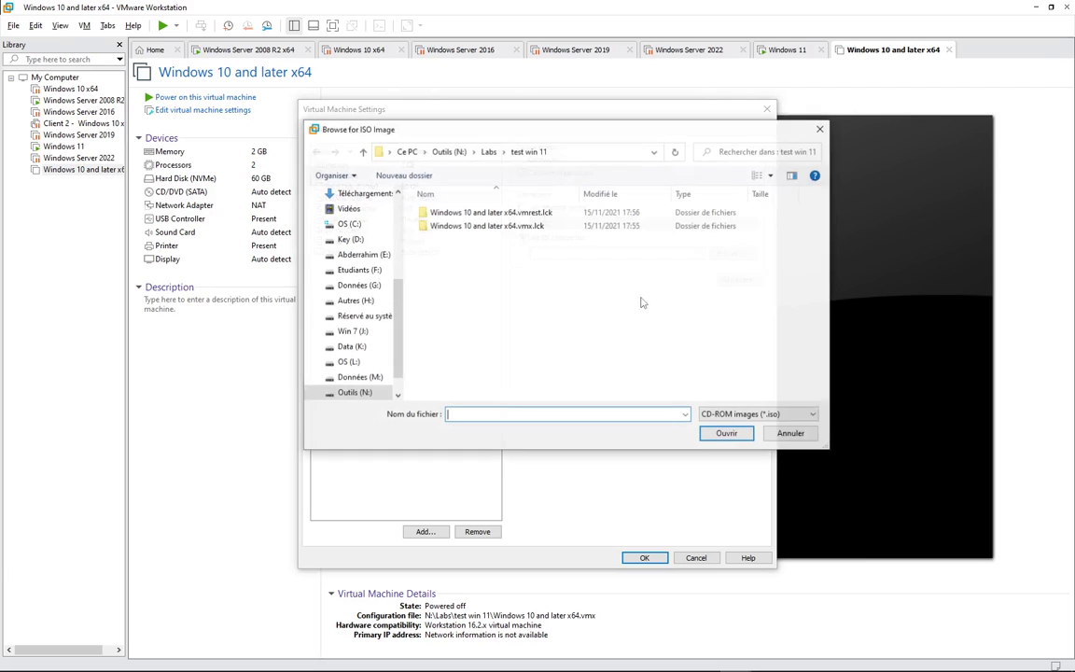
- Search the Labs folder, its ISO folder and the Données (M:) drive for the ISO
left_click(488, 151)
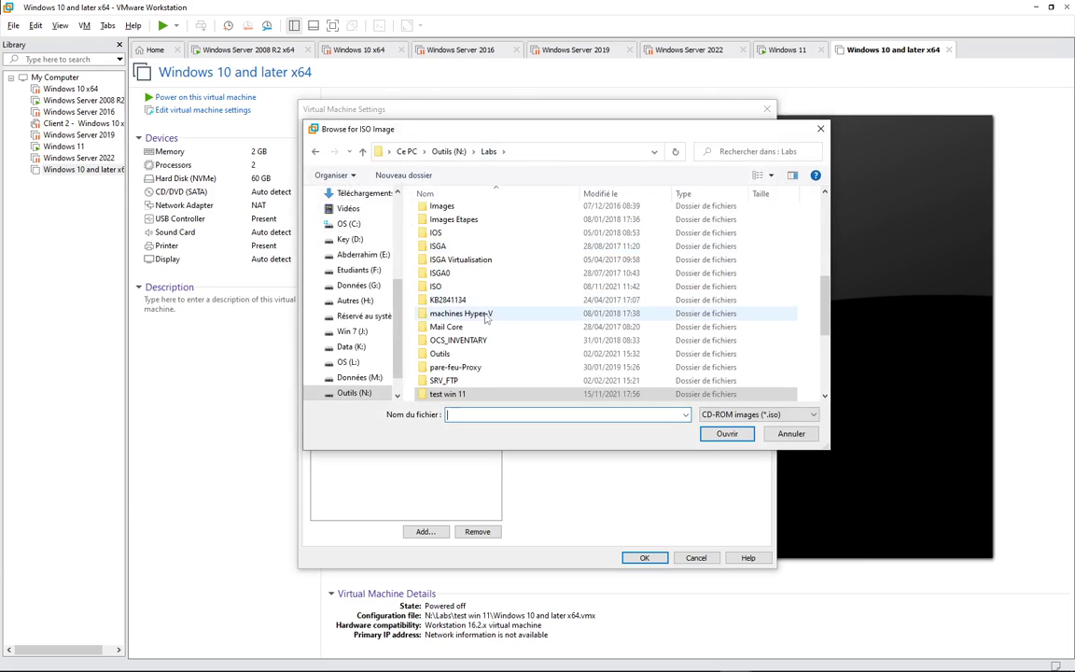
double_click(438, 286)
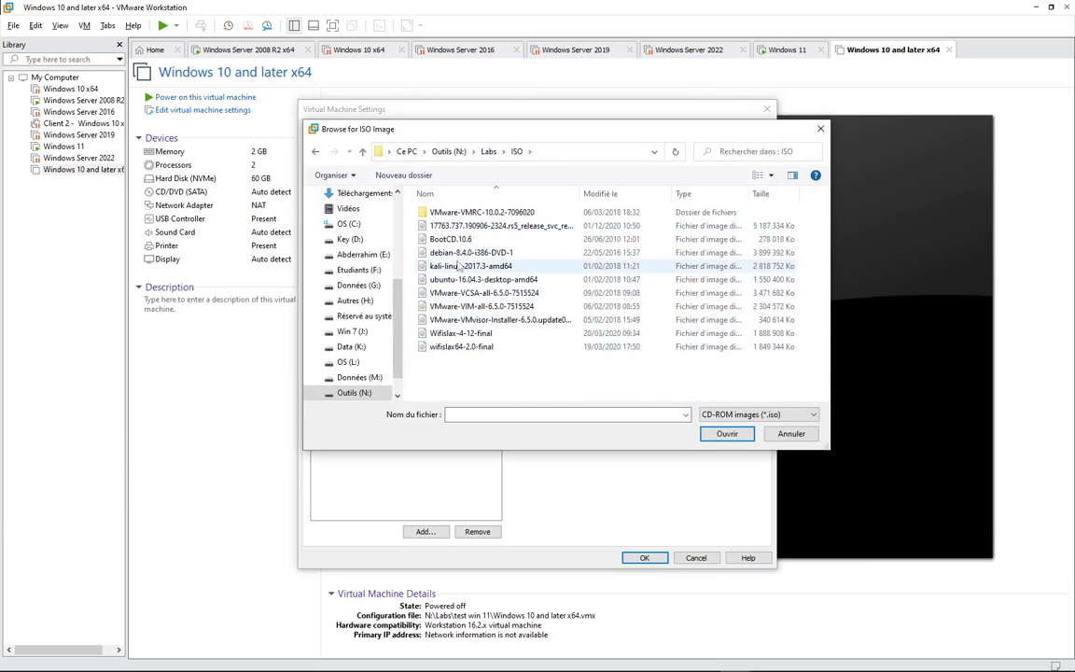
left_click(488, 151)
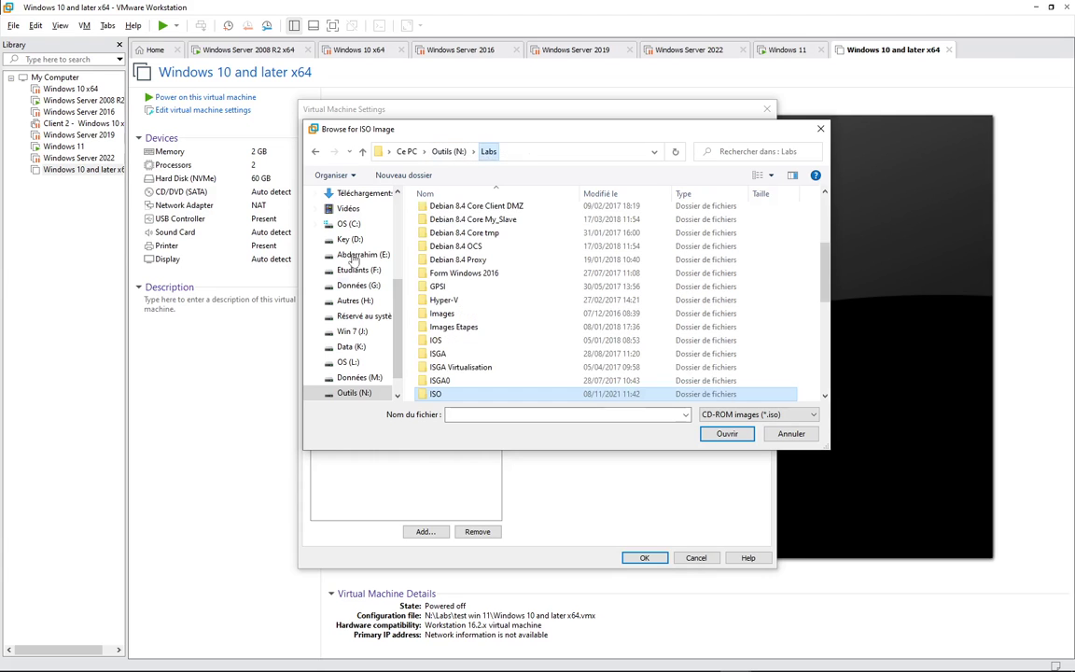
scroll(340, 368, "down", 1)
left_click(358, 346)
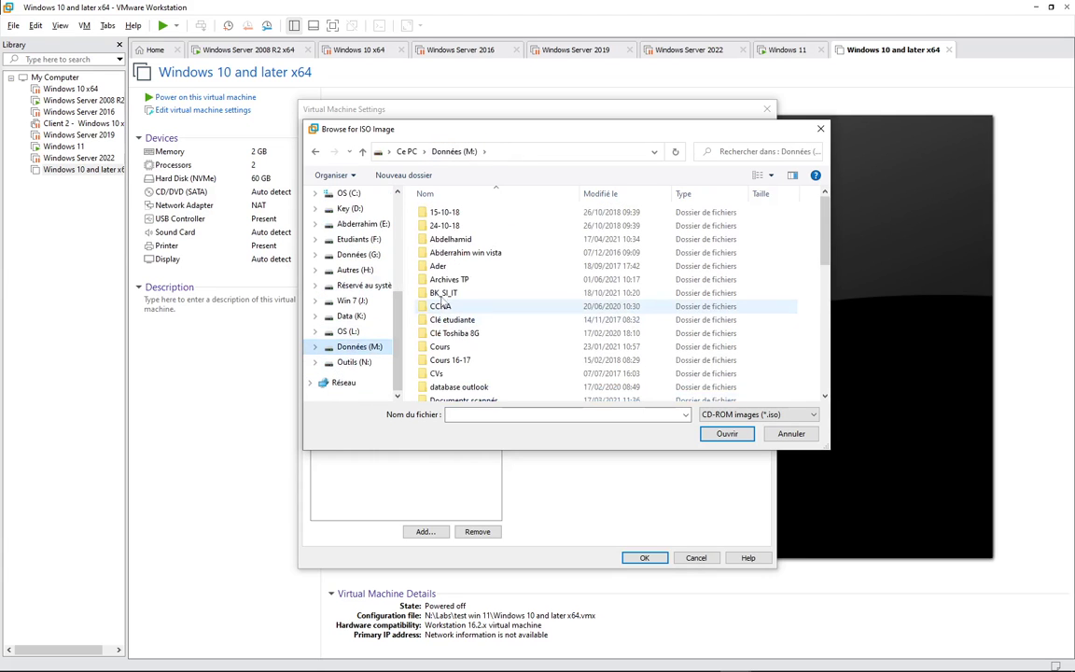
scroll(466, 308, "down", 4)
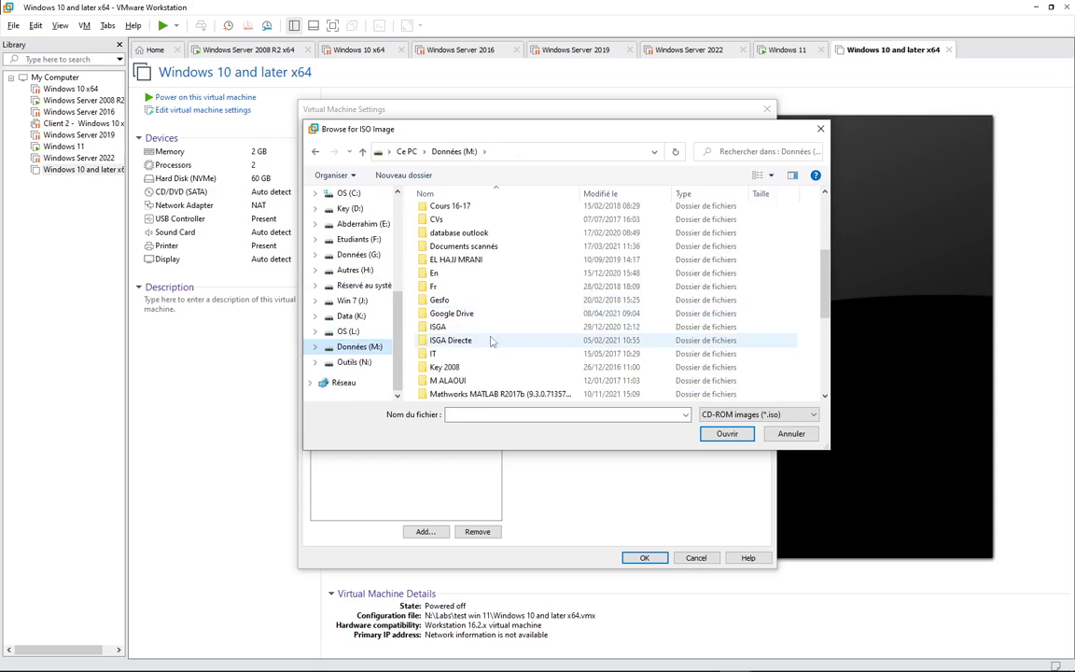
scroll(491, 341, "down", 5)
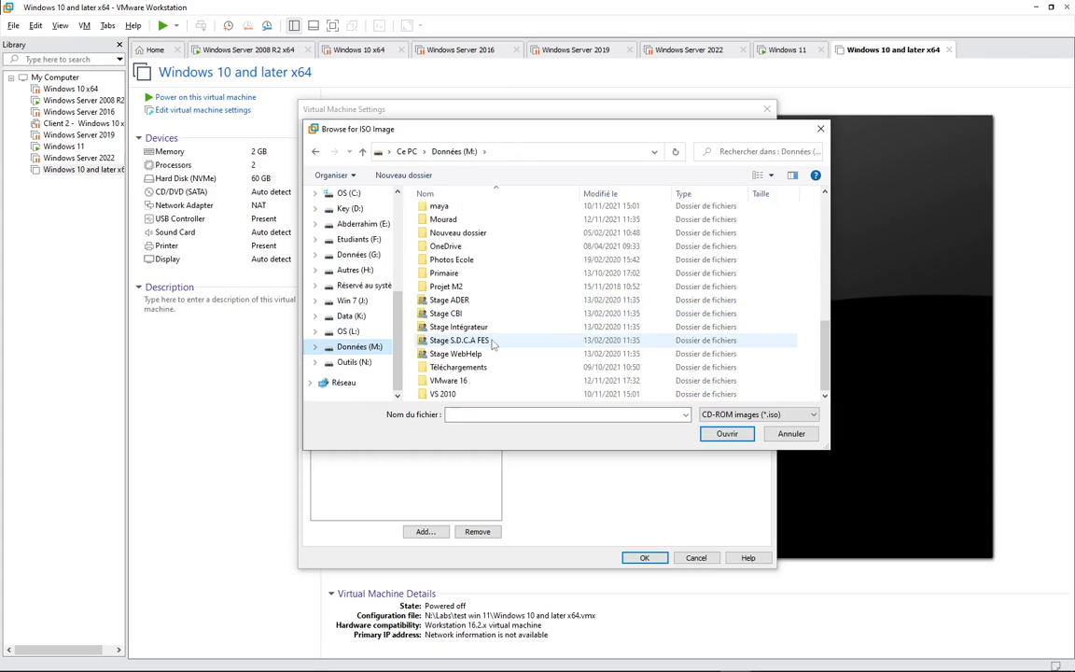
scroll(492, 343, "up", 2)
scroll(492, 343, "down", 2)
scroll(492, 344, "up", 7)
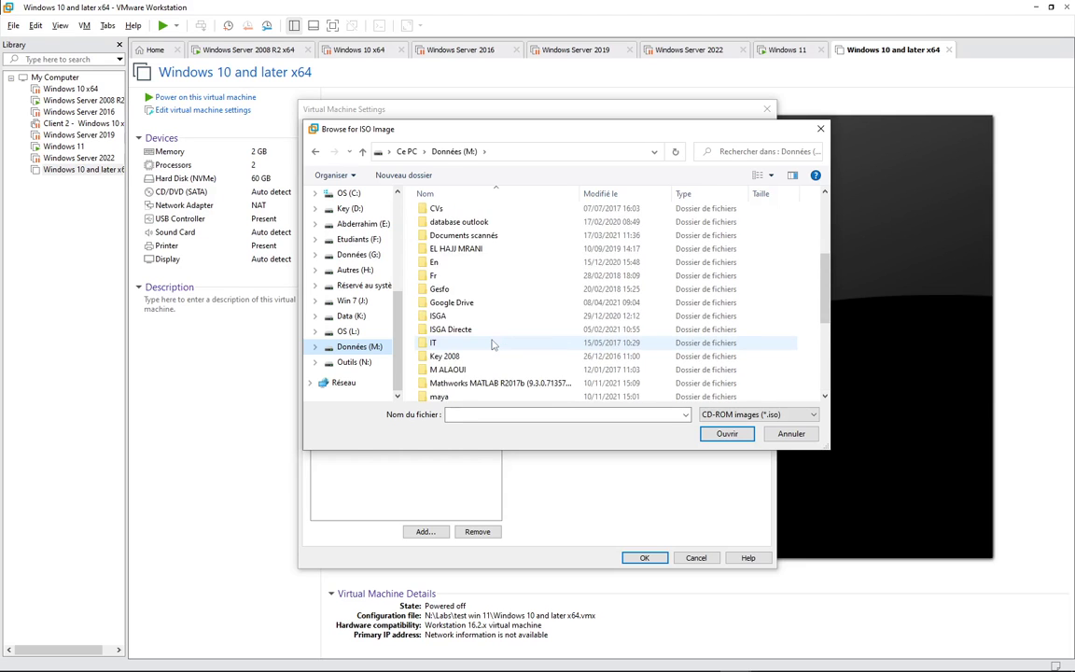
scroll(493, 344, "up", 2)
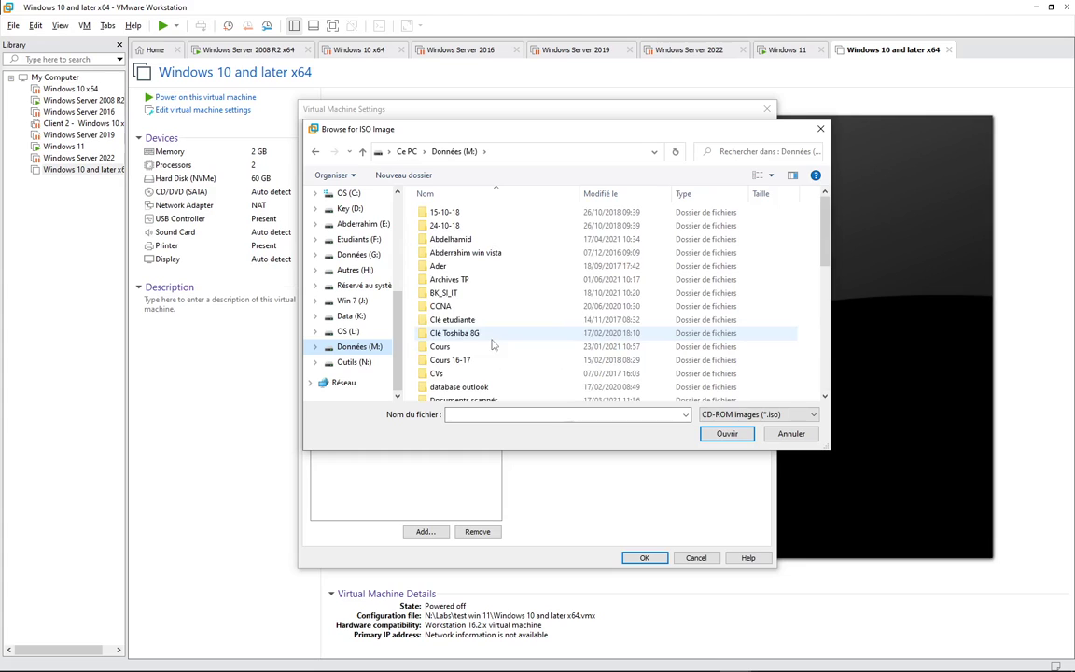
- Check the OS (L:) and Etudiants (F:) drives, including the OS folder of ISO files
left_click(349, 332)
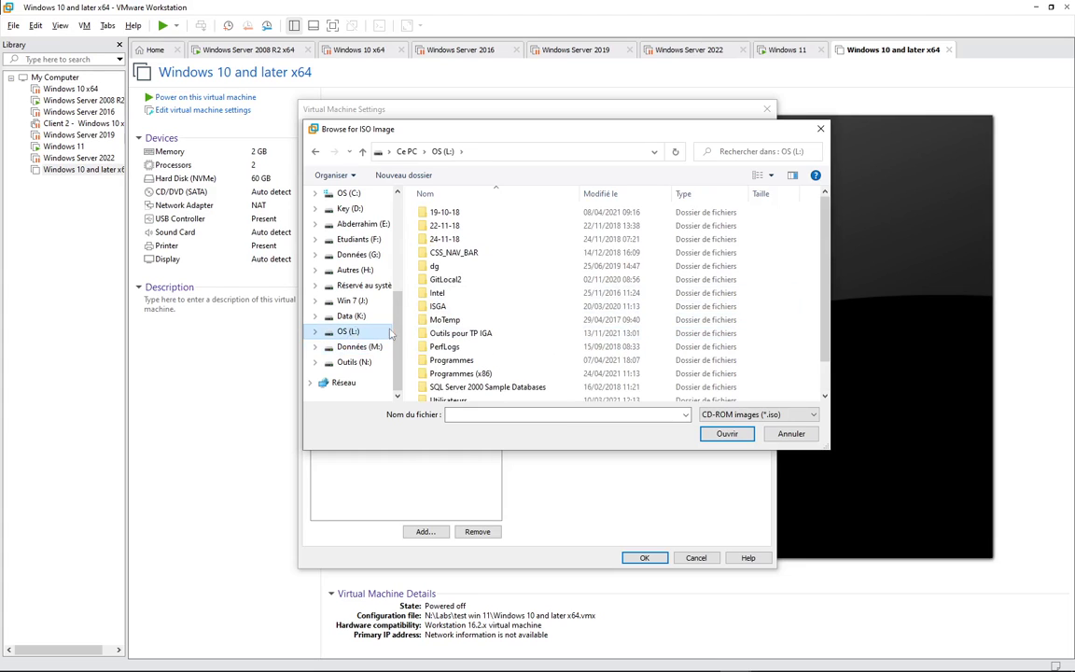
scroll(478, 239, "down", 2)
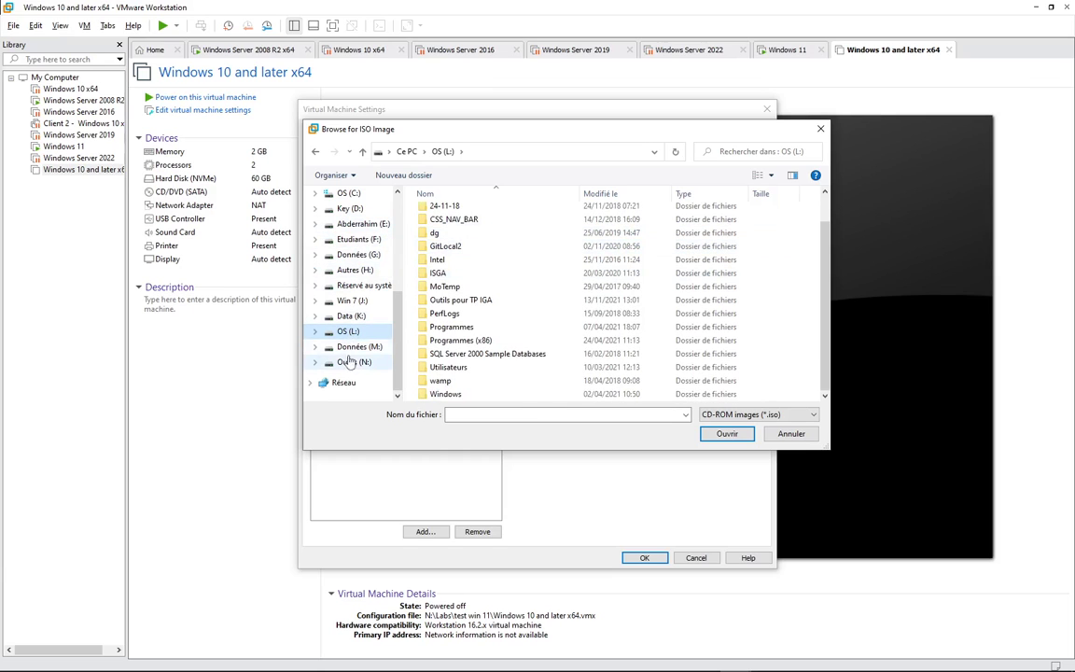
left_click(361, 241)
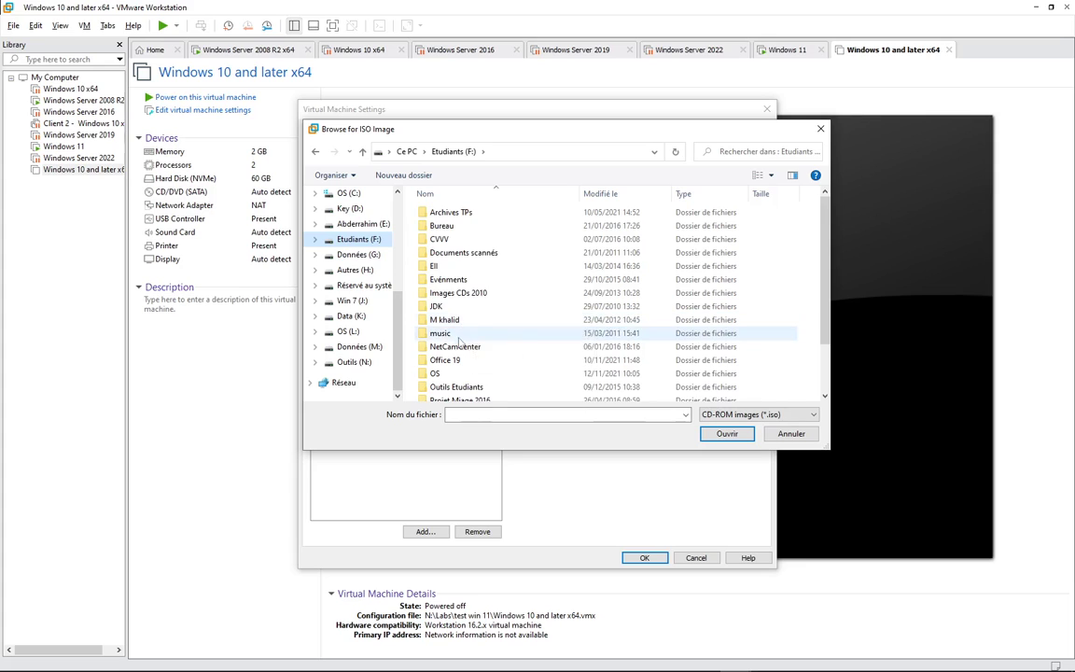
scroll(458, 345, "down", 1)
scroll(458, 345, "down", 1)
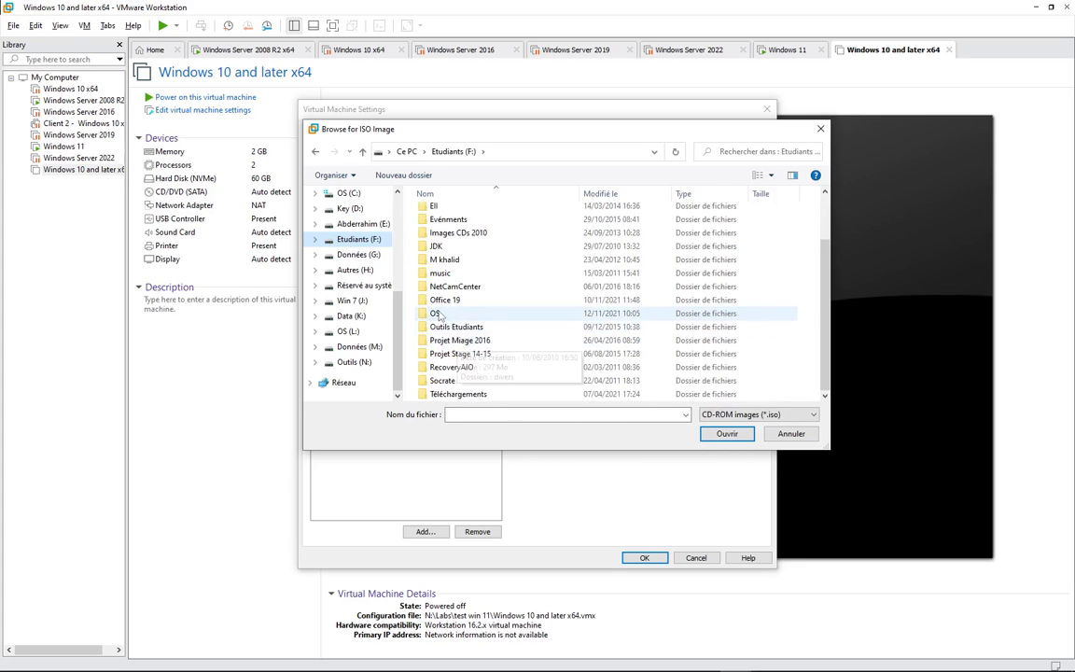
double_click(509, 309)
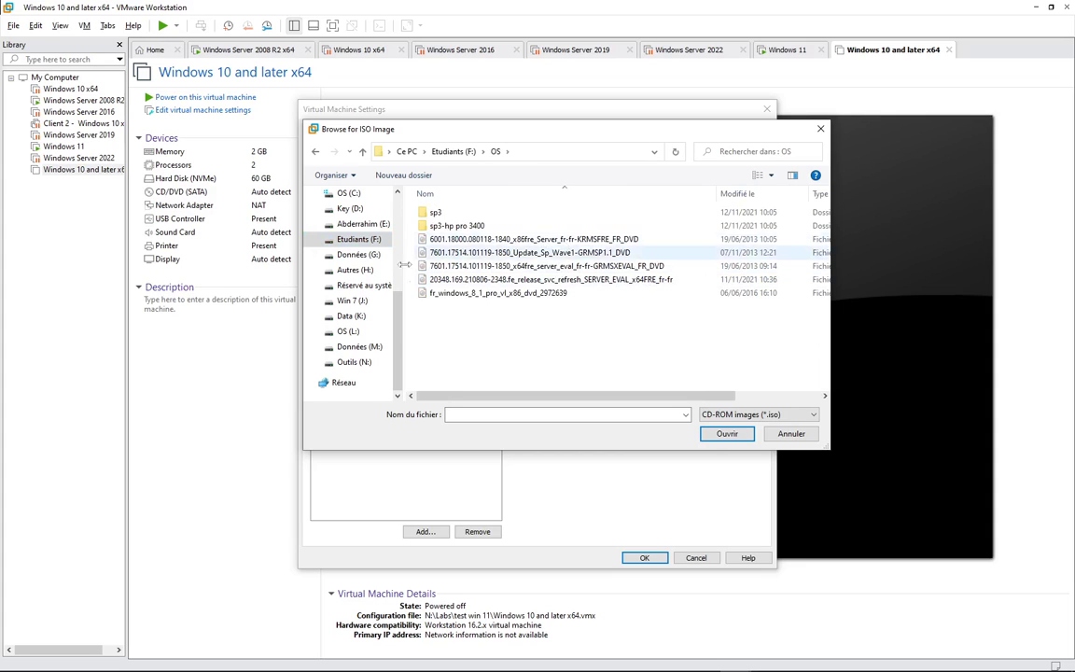
left_click(454, 151)
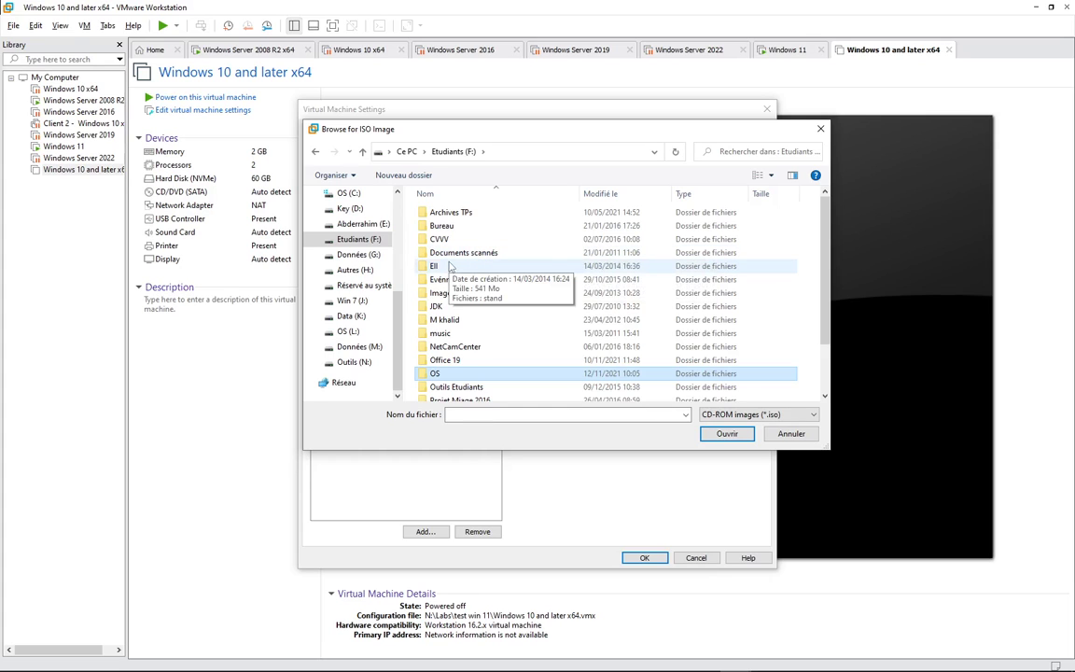
- Pick the French Windows 11 ISO from Téléchargements and confirm the CD/DVD setting
left_click(895, 661)
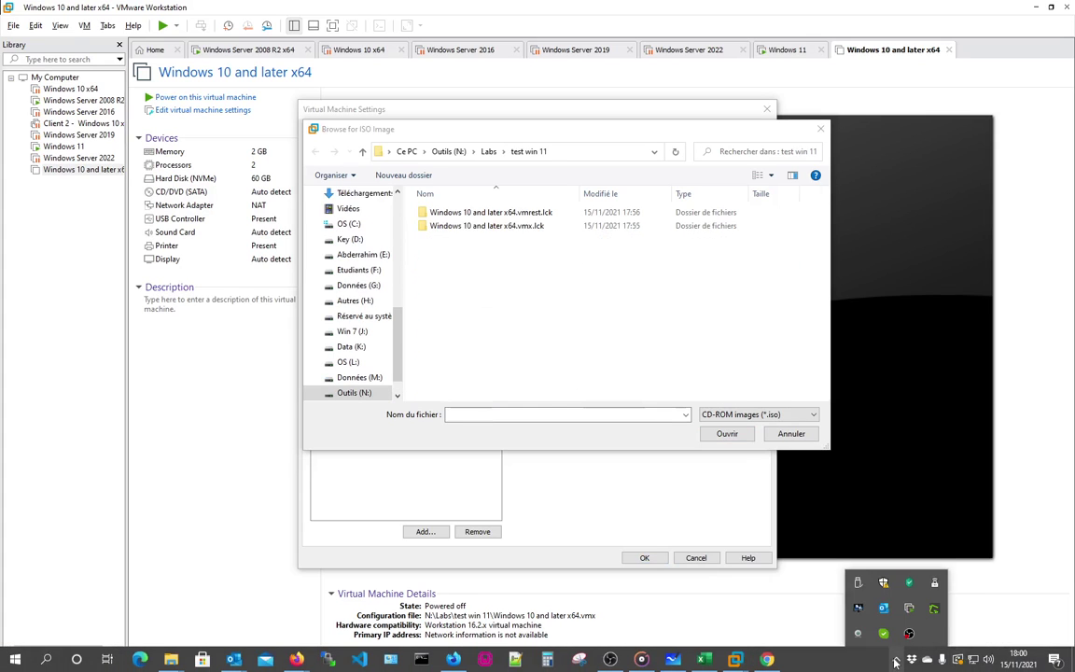
left_click(347, 196)
double_click(413, 213)
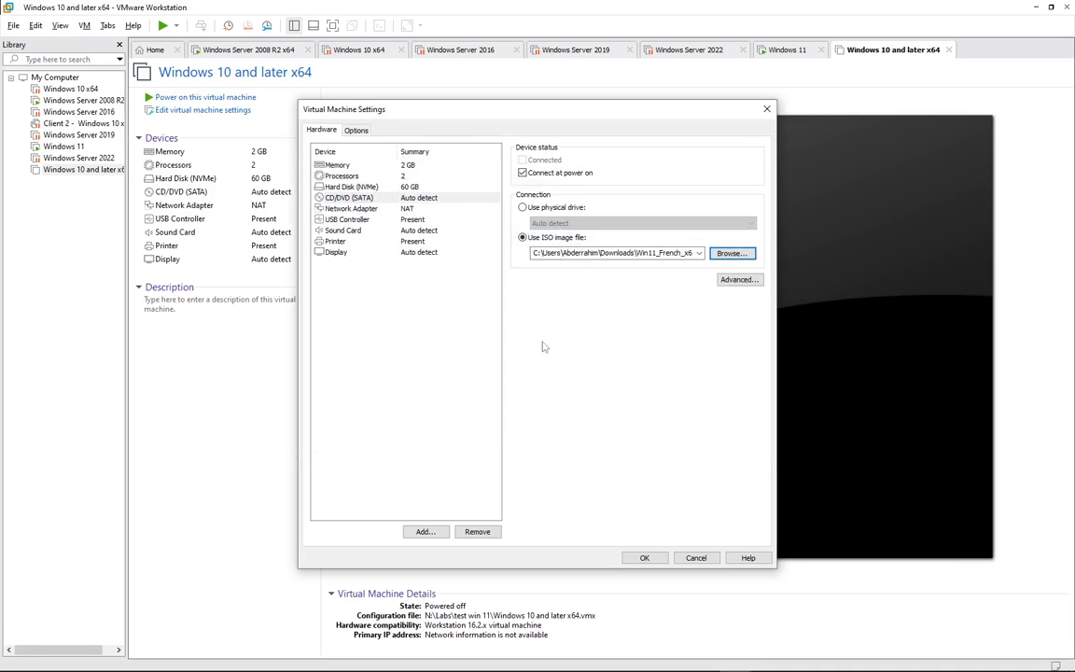
left_click(644, 558)
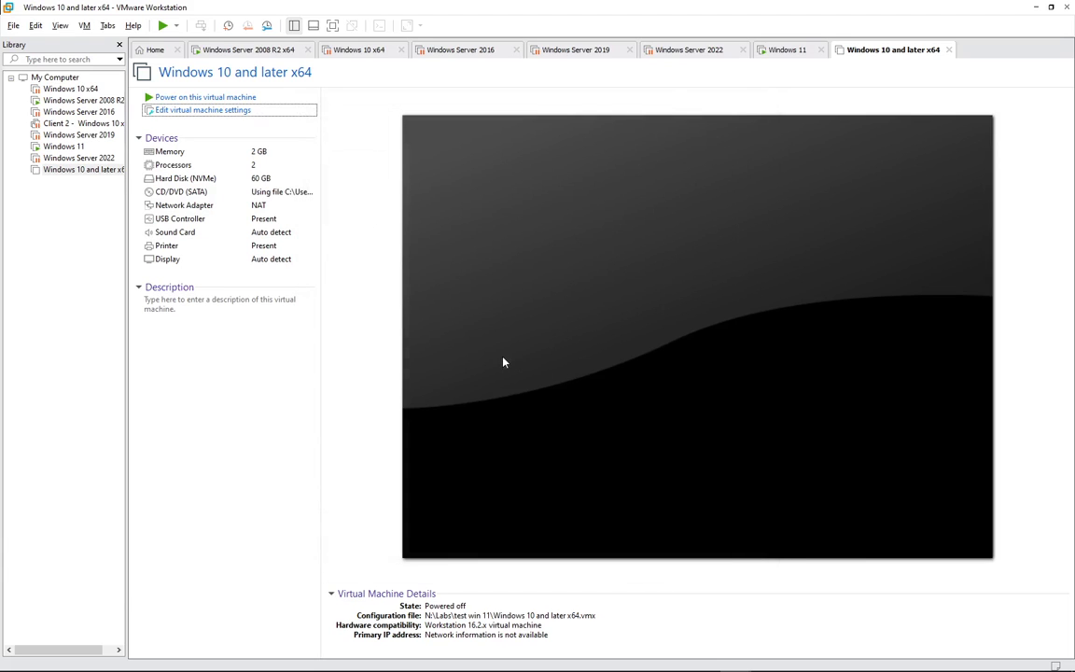
- Power on the VM and press Enter to boot from the Windows 11 DVD
left_click(212, 97)
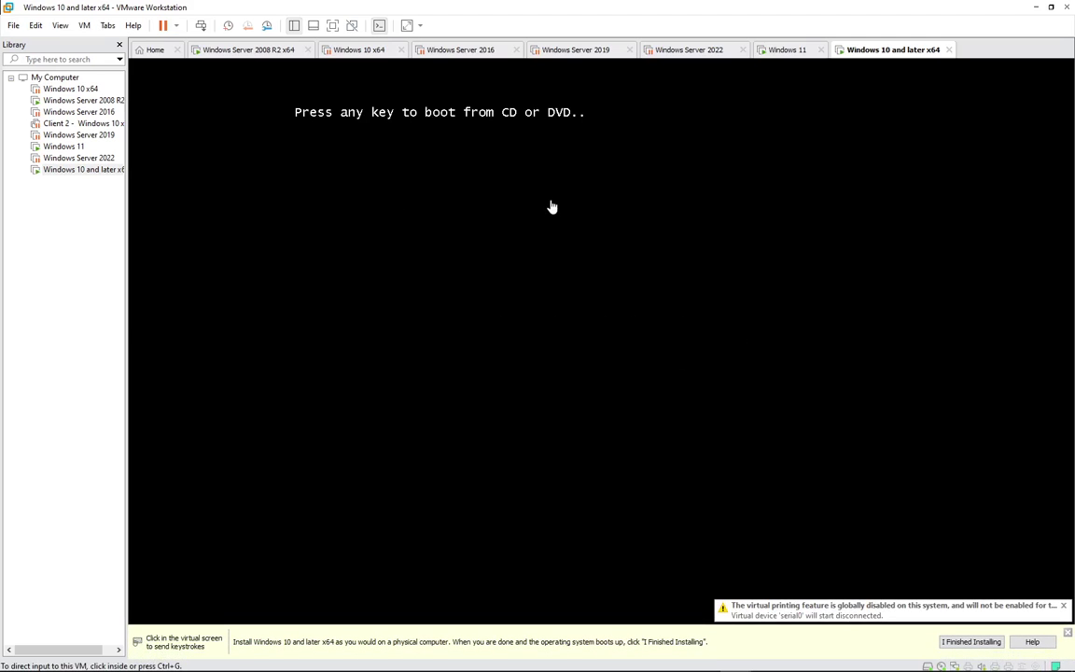
left_click(596, 158)
key("Return")
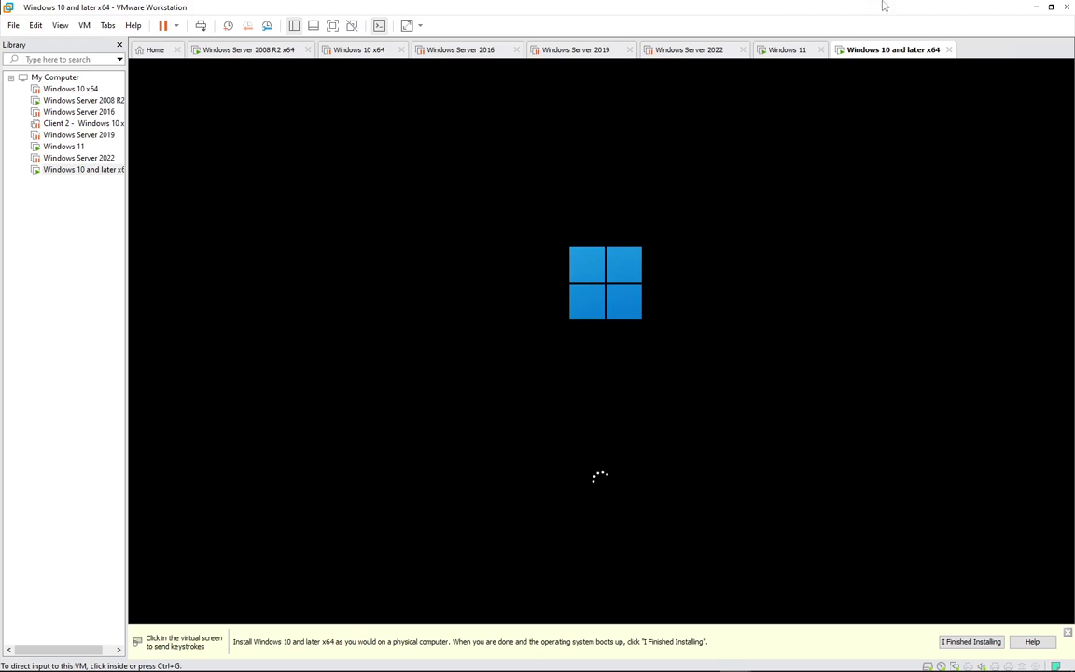
- Check the firmware type under Options > Advanced in the VM settings, then cancel
right_click(888, 52)
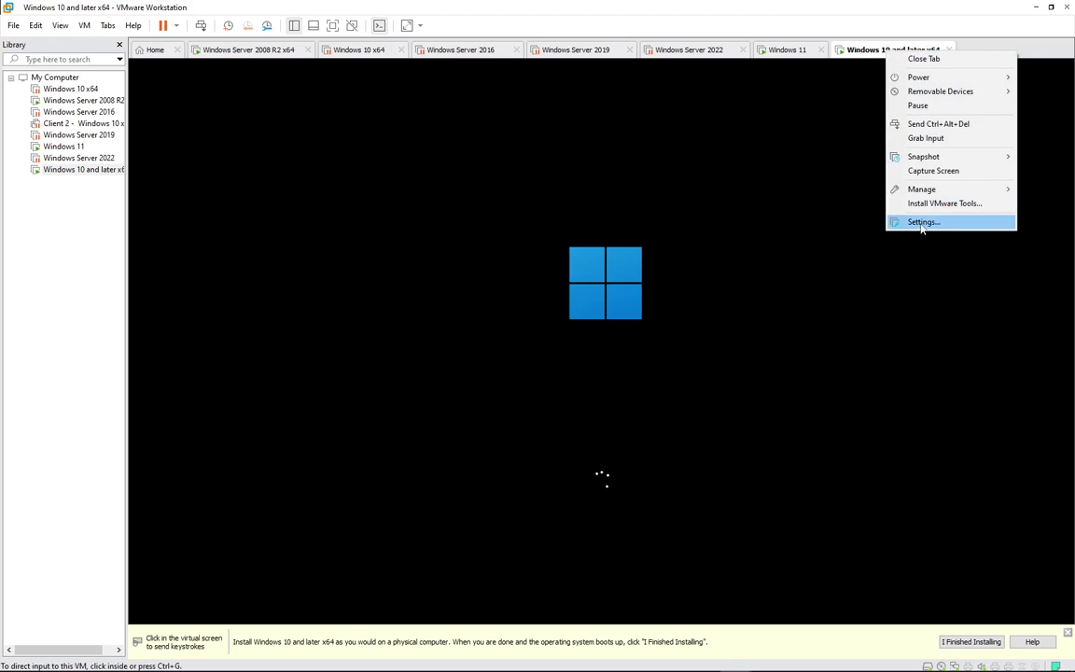
left_click(924, 226)
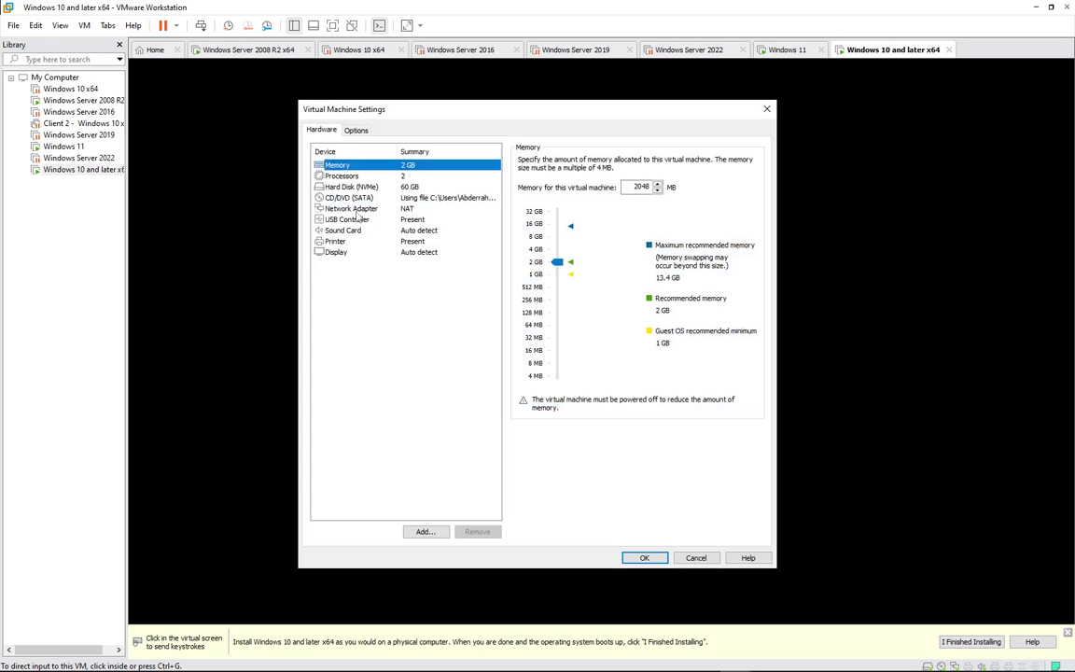
left_click(354, 131)
left_click(337, 295)
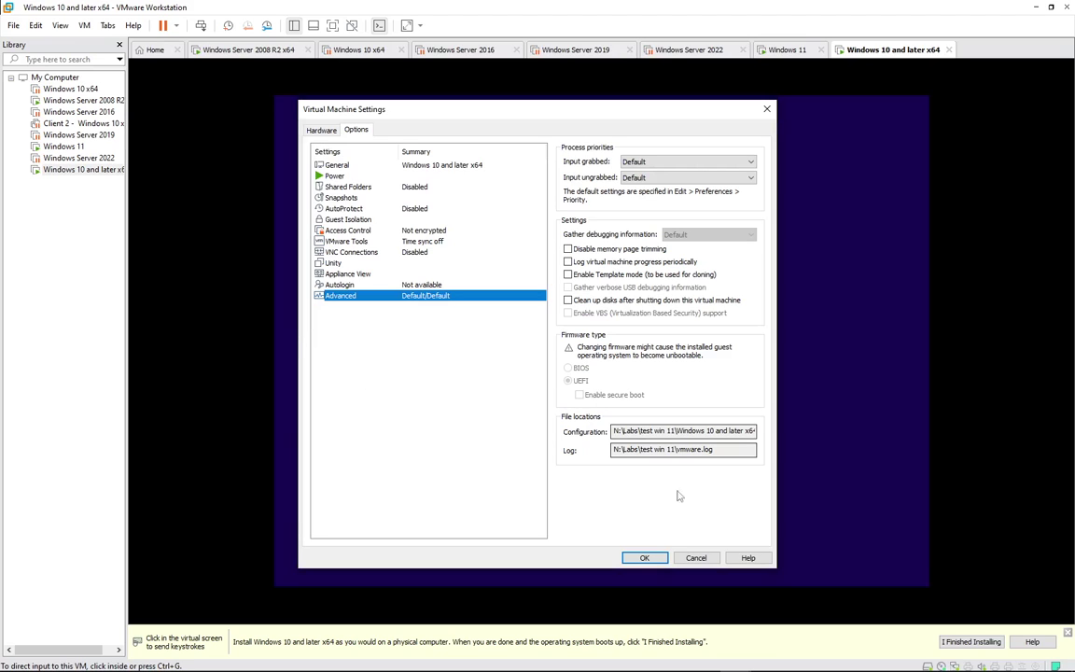
left_click(695, 558)
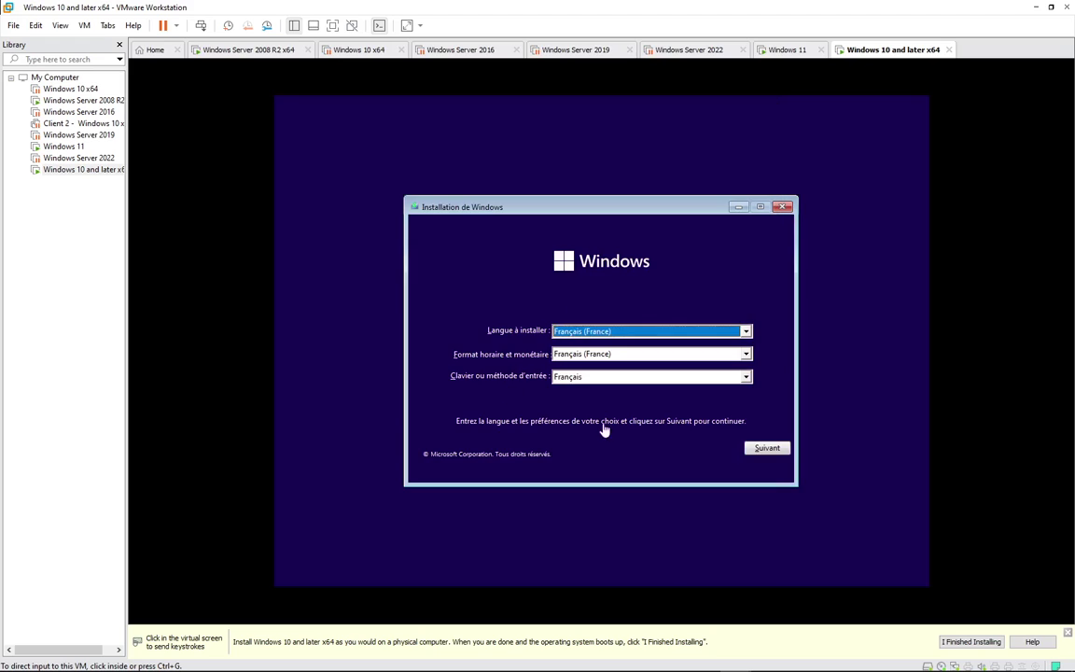
- Accept French settings, start installing without a product key, and pick Windows 11 Professionnel
left_click(765, 451)
left_click(770, 451)
left_click(577, 346)
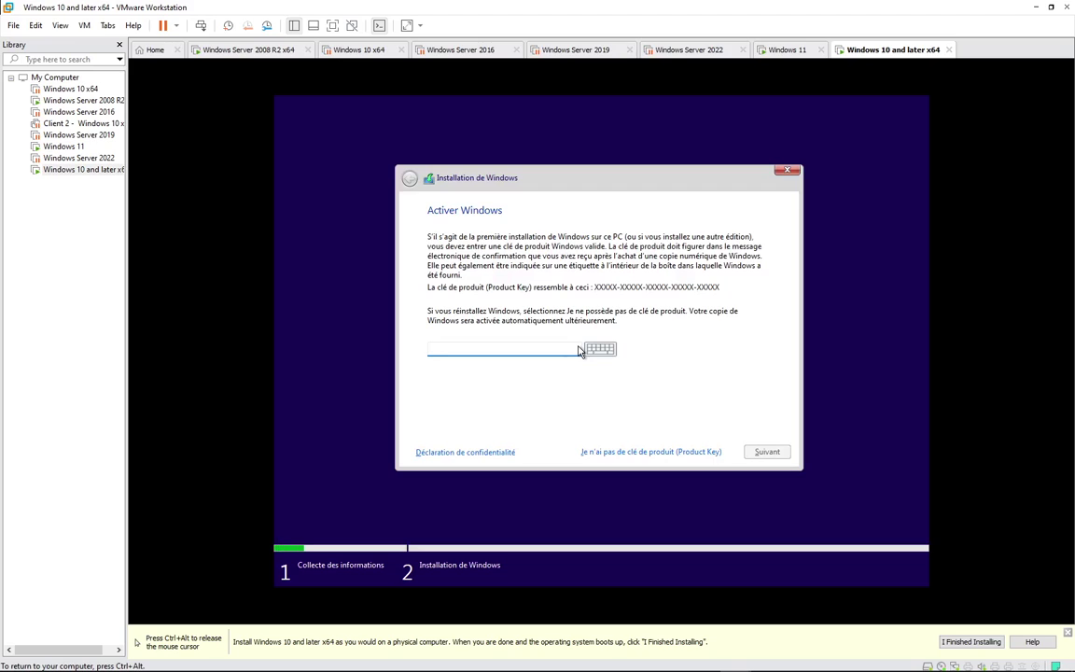
left_click(667, 452)
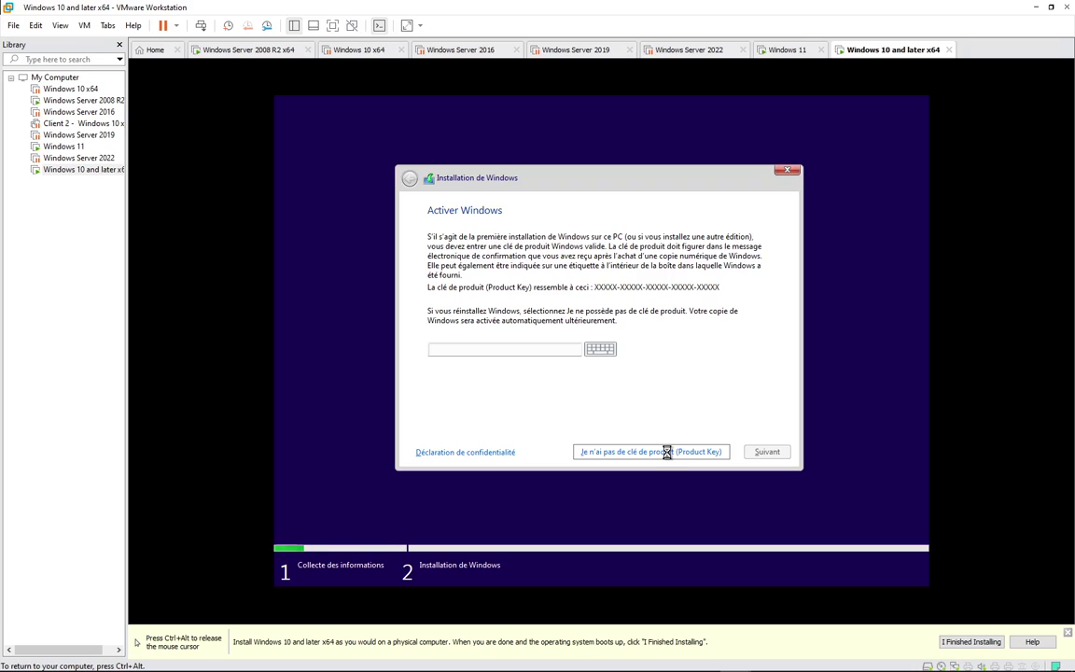
scroll(565, 294, "down", 1)
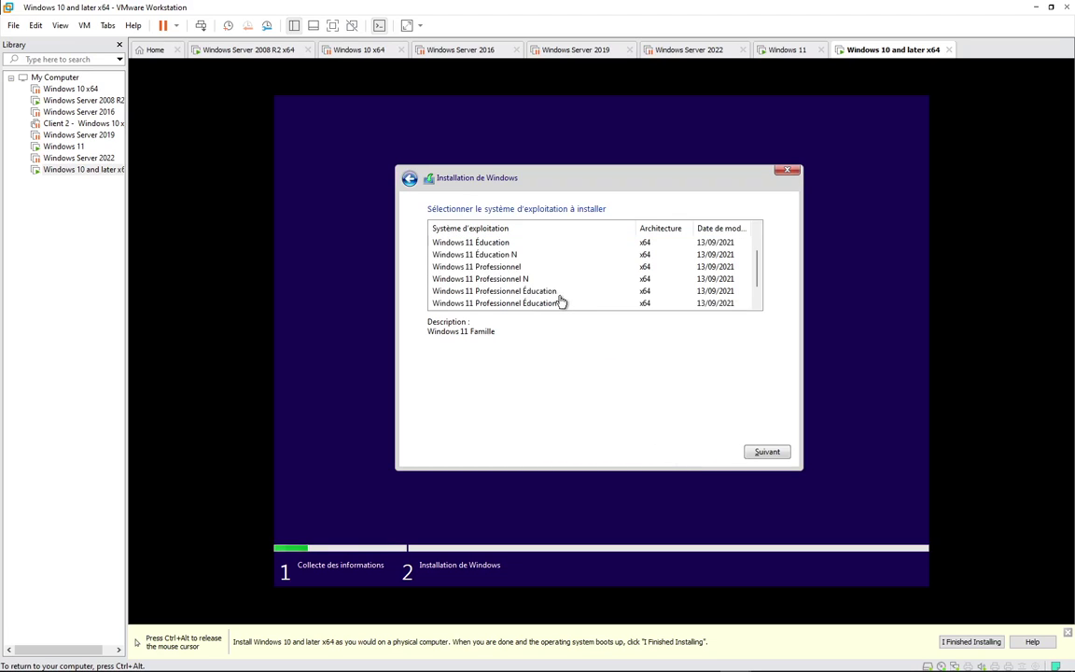
left_click(516, 268)
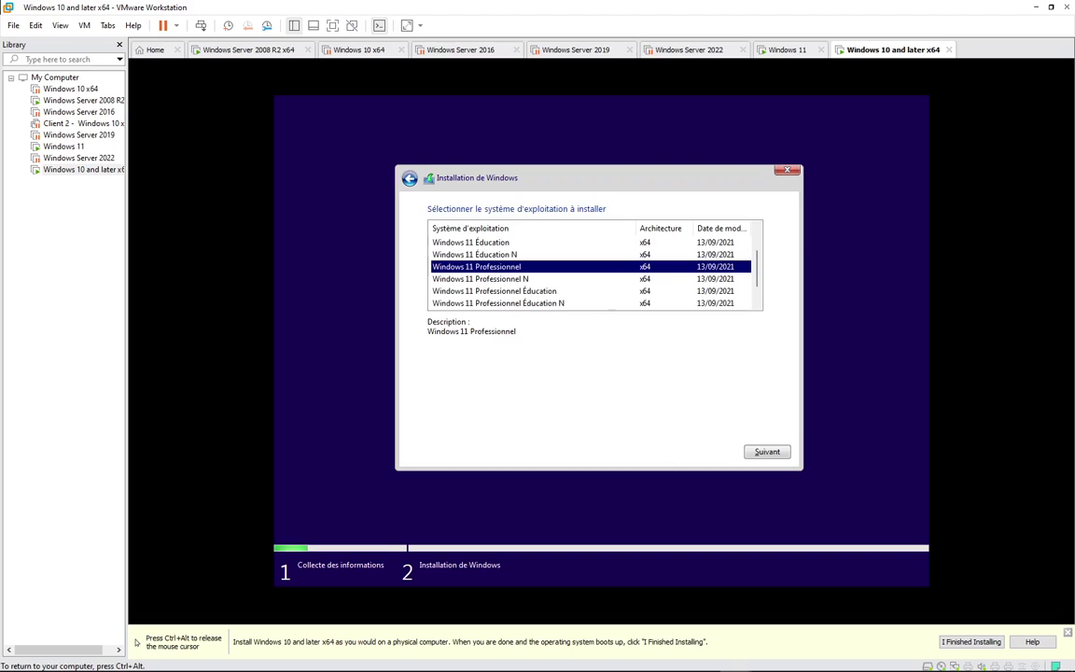
left_click(770, 452)
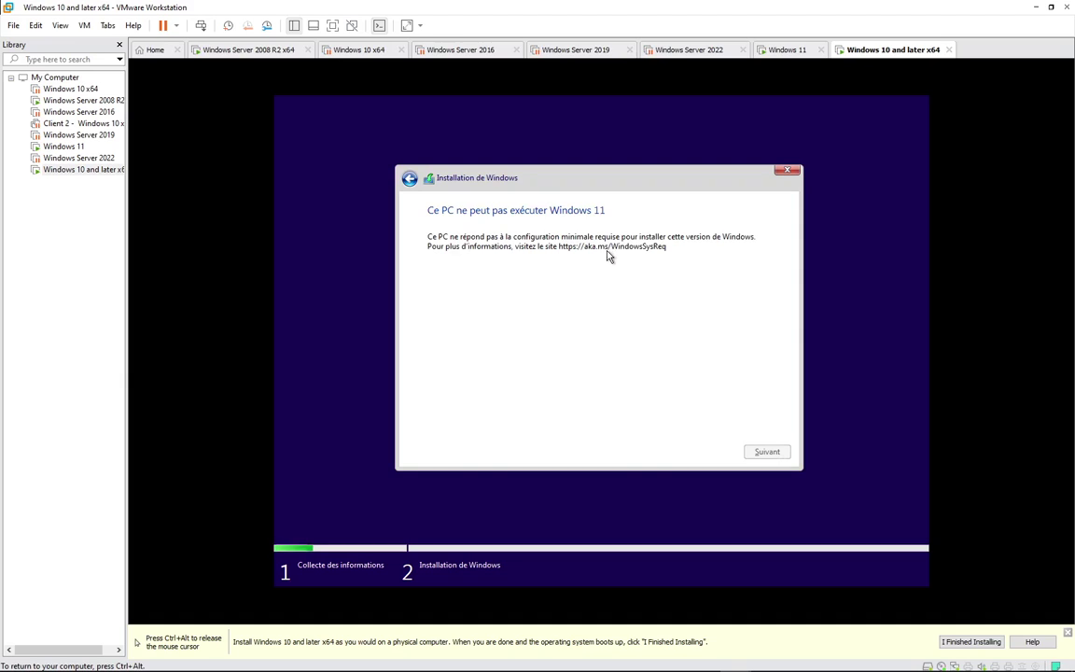
key("ctrl+alt")
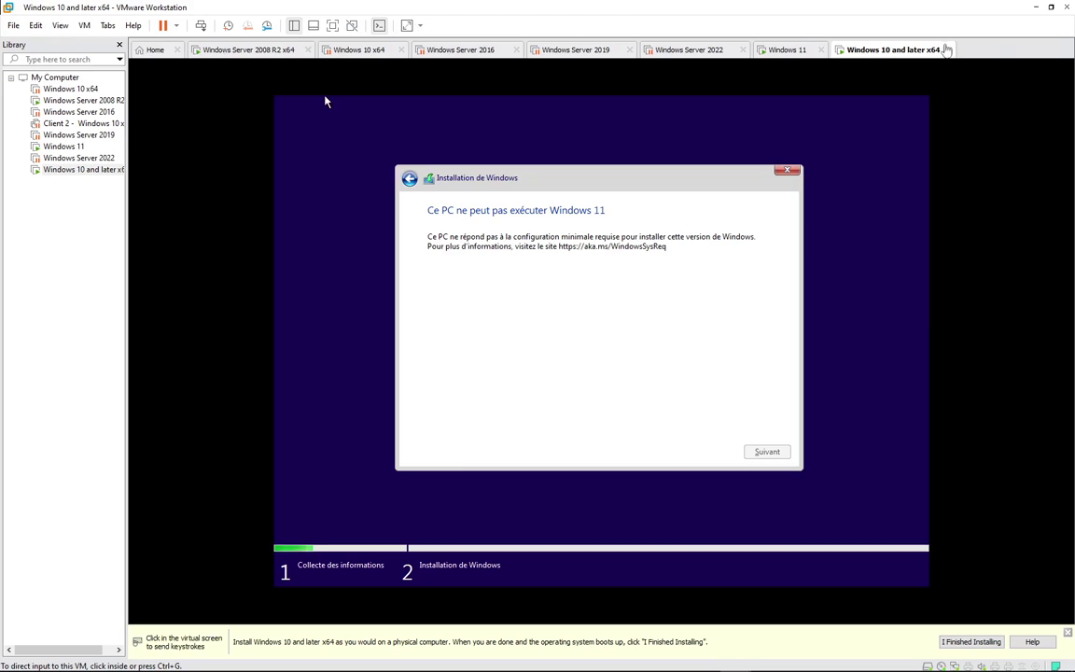
right_click(877, 53)
left_click(912, 222)
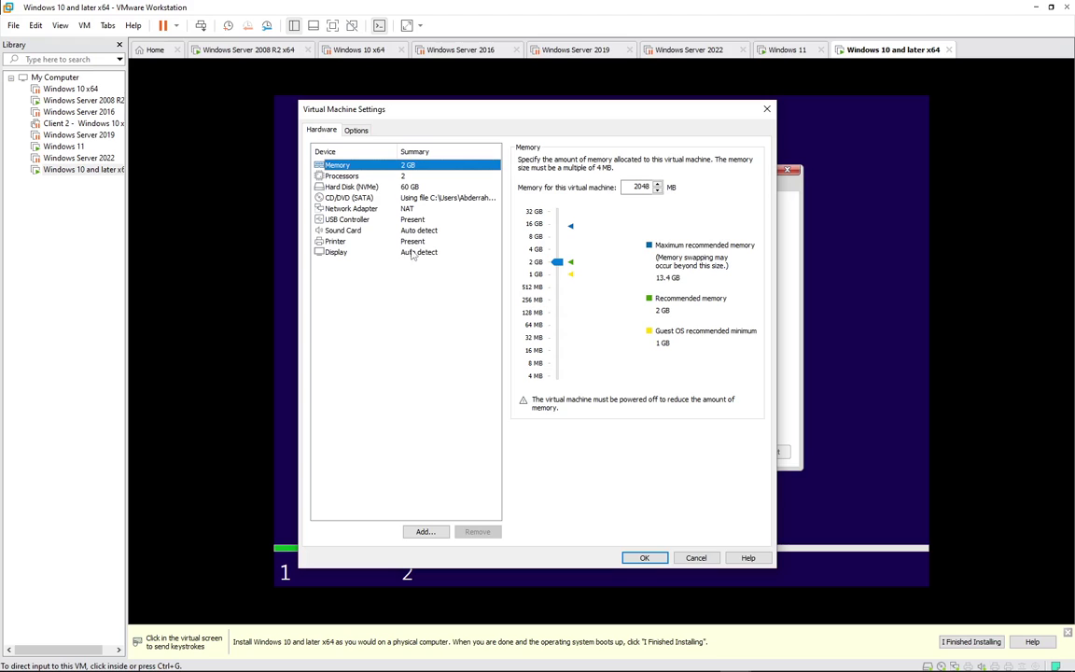
left_click(352, 130)
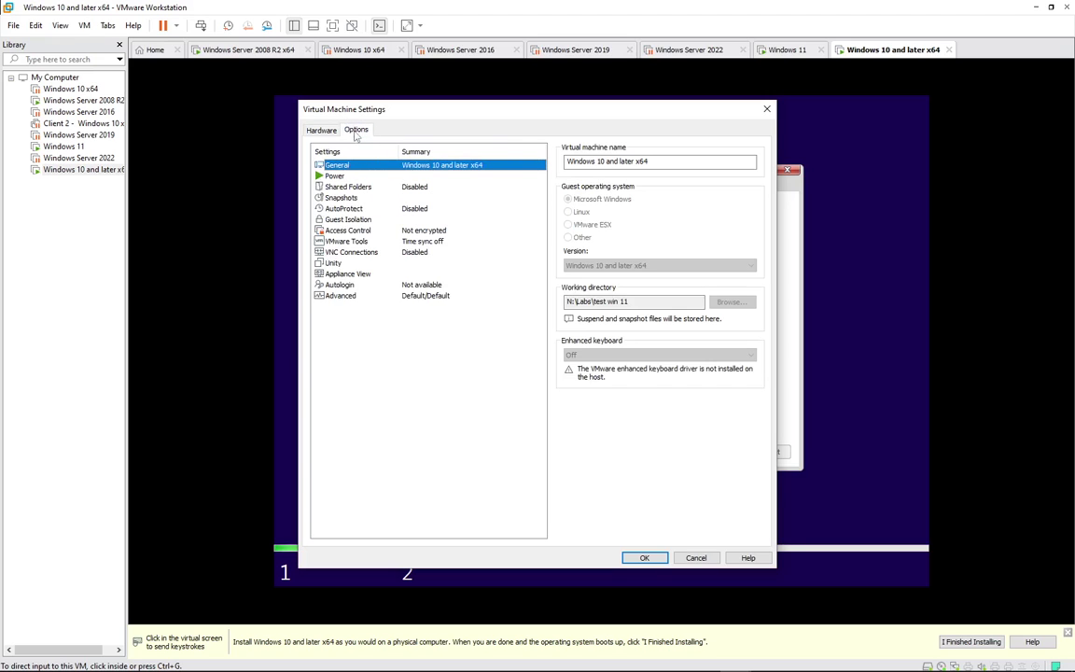
left_click(401, 297)
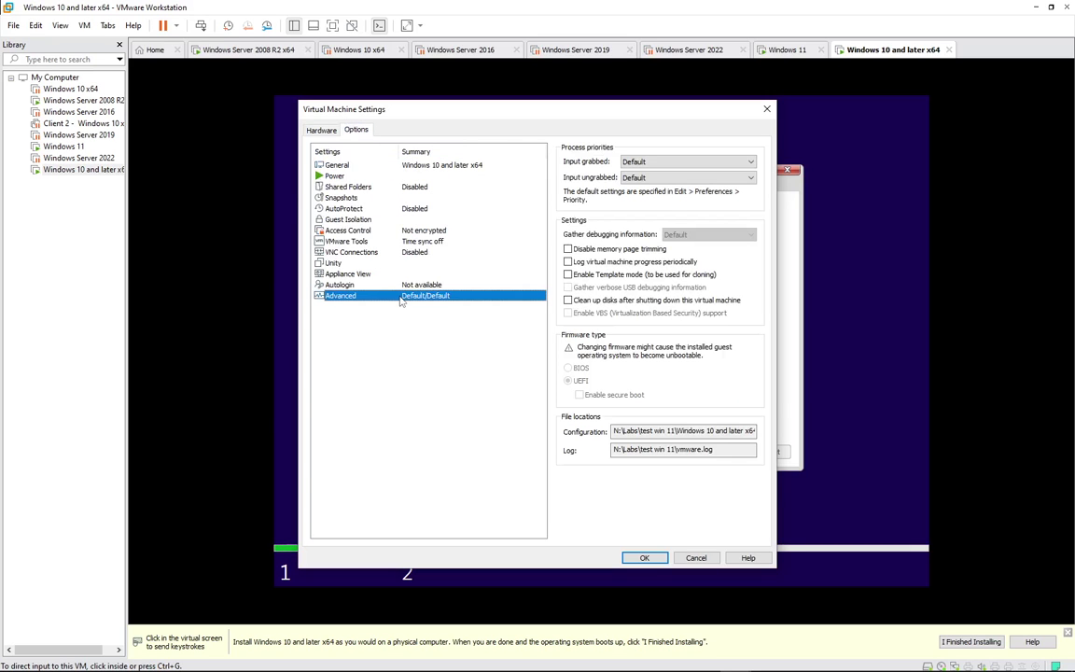
left_click(696, 558)
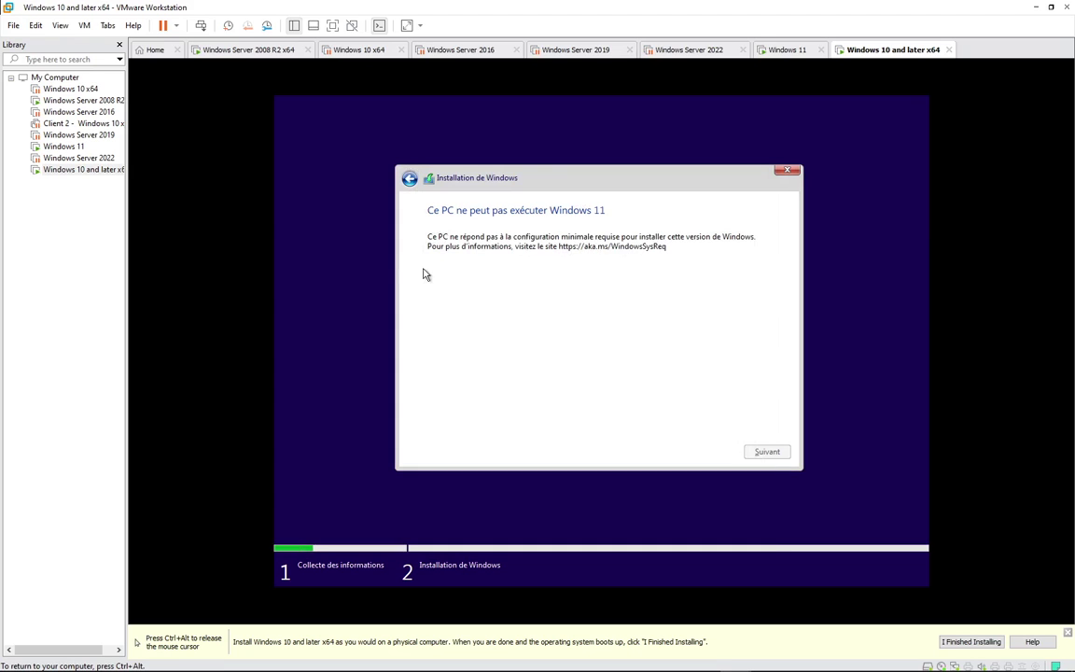
key("ctrl+alt")
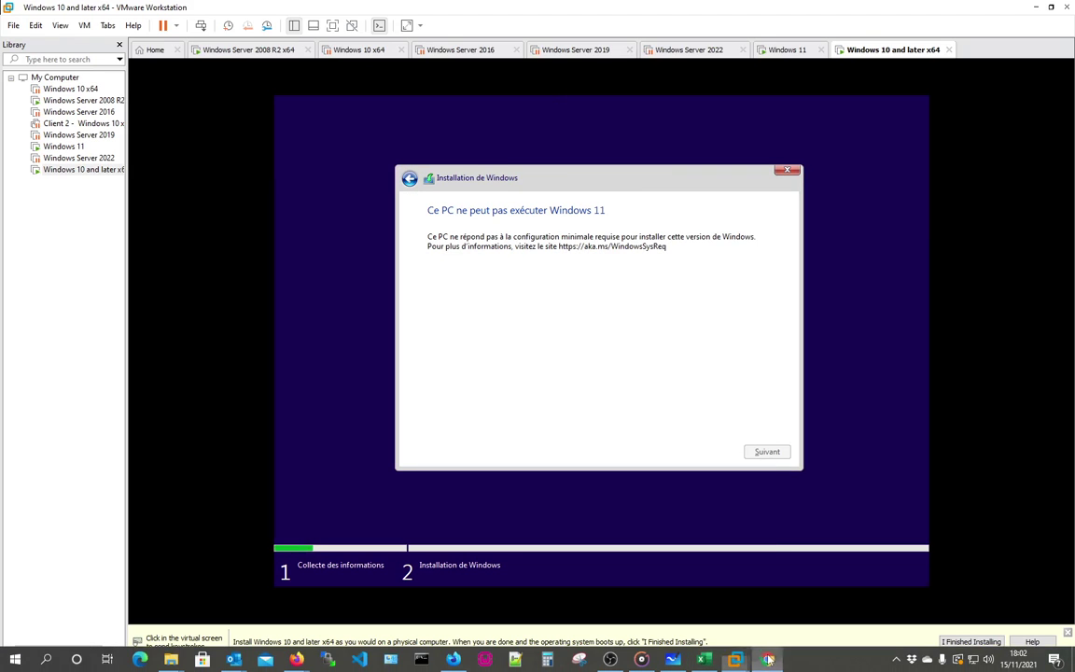
left_click(765, 659)
- Hide Chrome and bring up the Windows 11 specifications page in Firefox
left_click(765, 658)
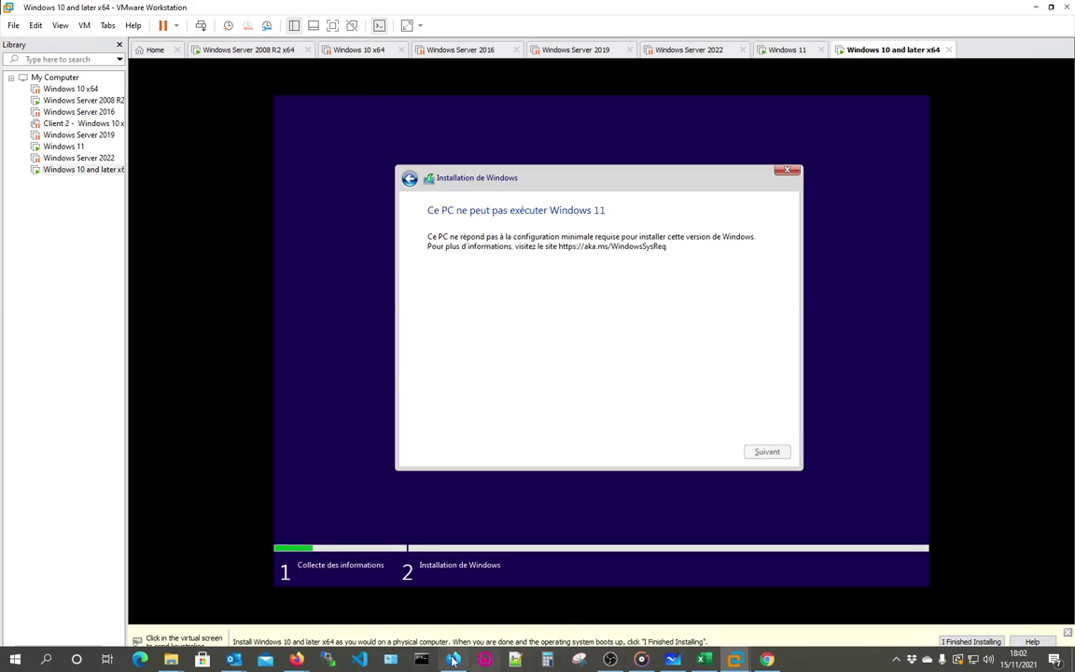
left_click(579, 658)
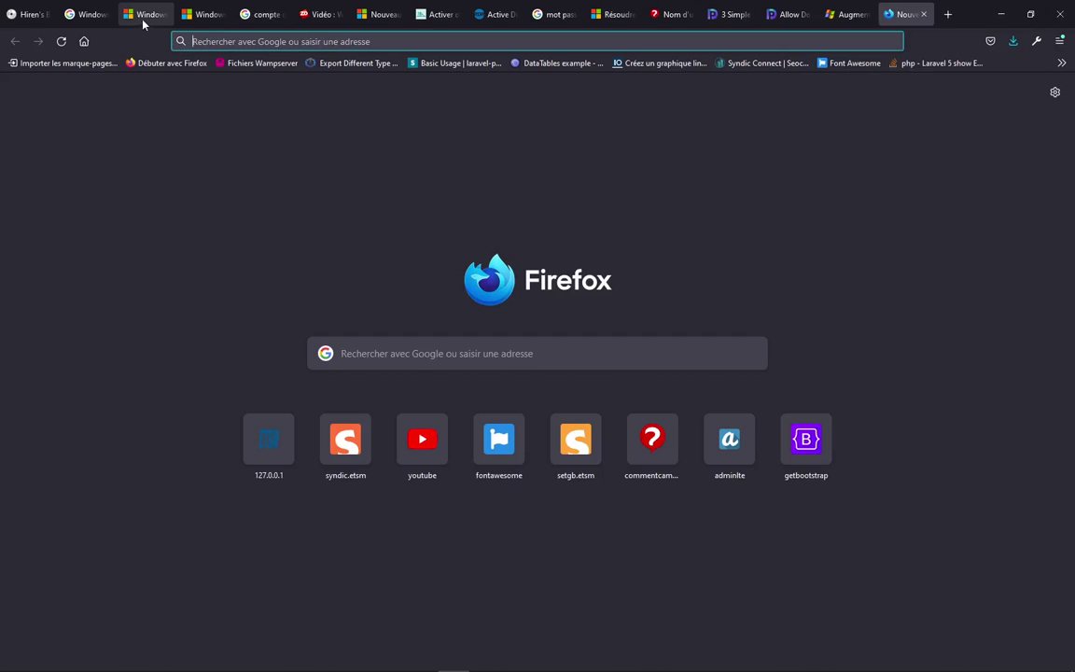
left_click(140, 19)
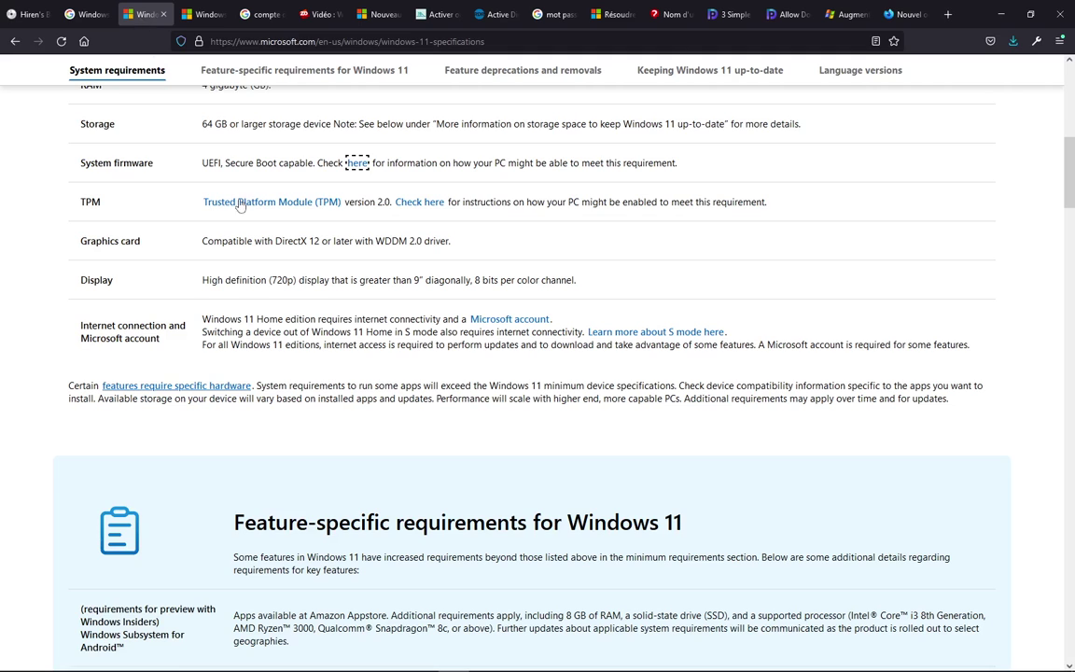
scroll(187, 243, "up", 2)
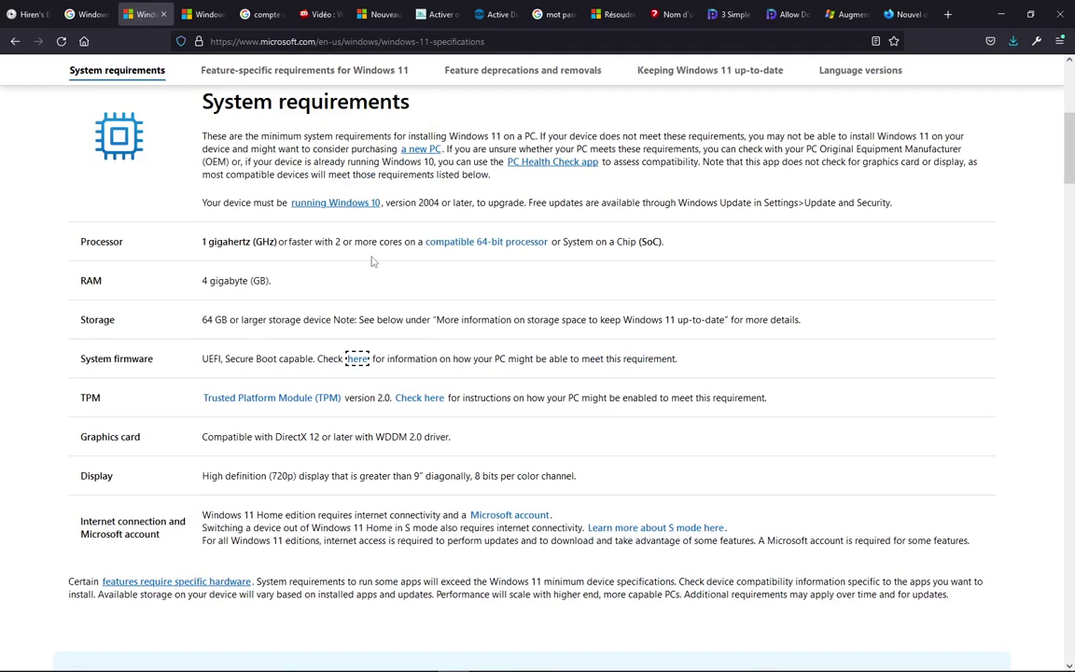
- Highlight the 2-core CPU, 4 GB RAM, 64 GB storage and Secure Boot requirements, then return to VMware
double_click(338, 240)
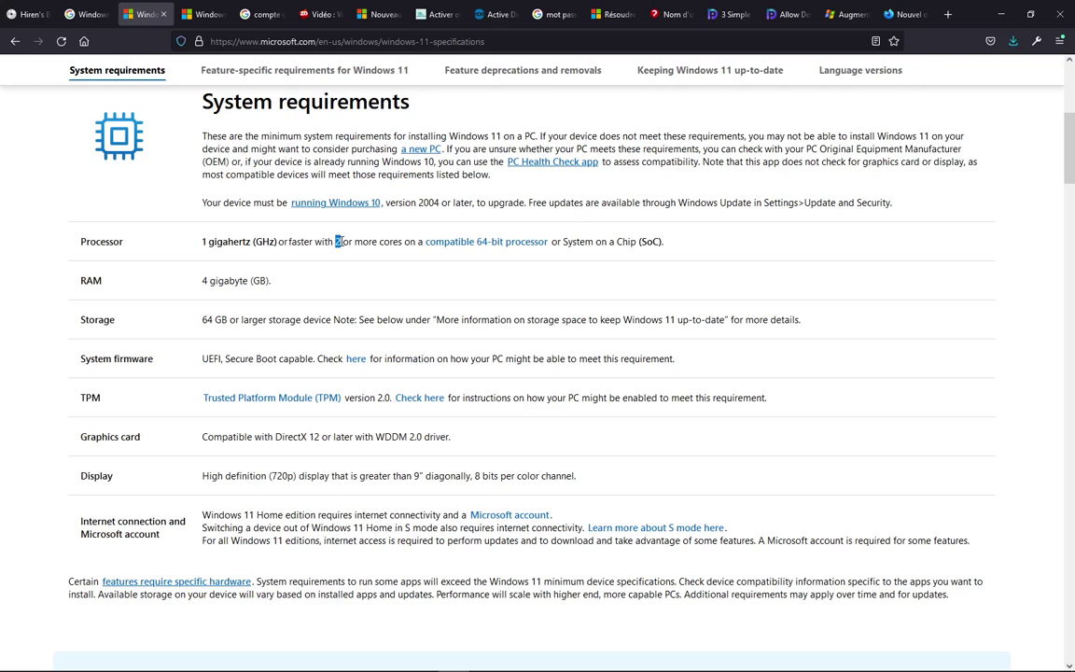
double_click(204, 280)
left_click(207, 280)
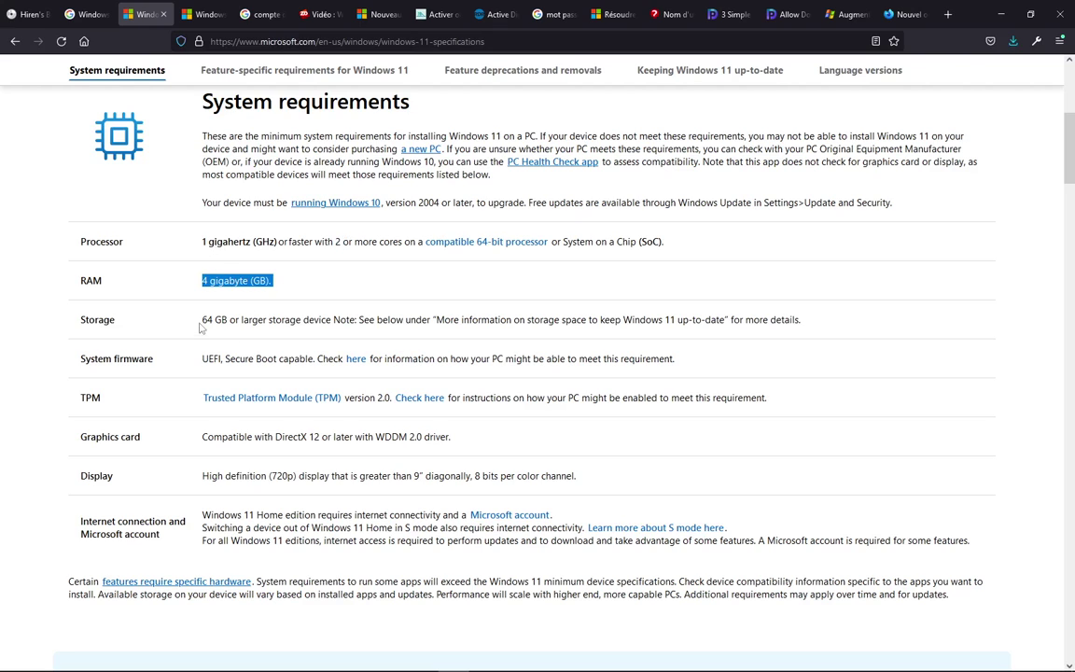
left_click_drag(202, 320, 243, 319)
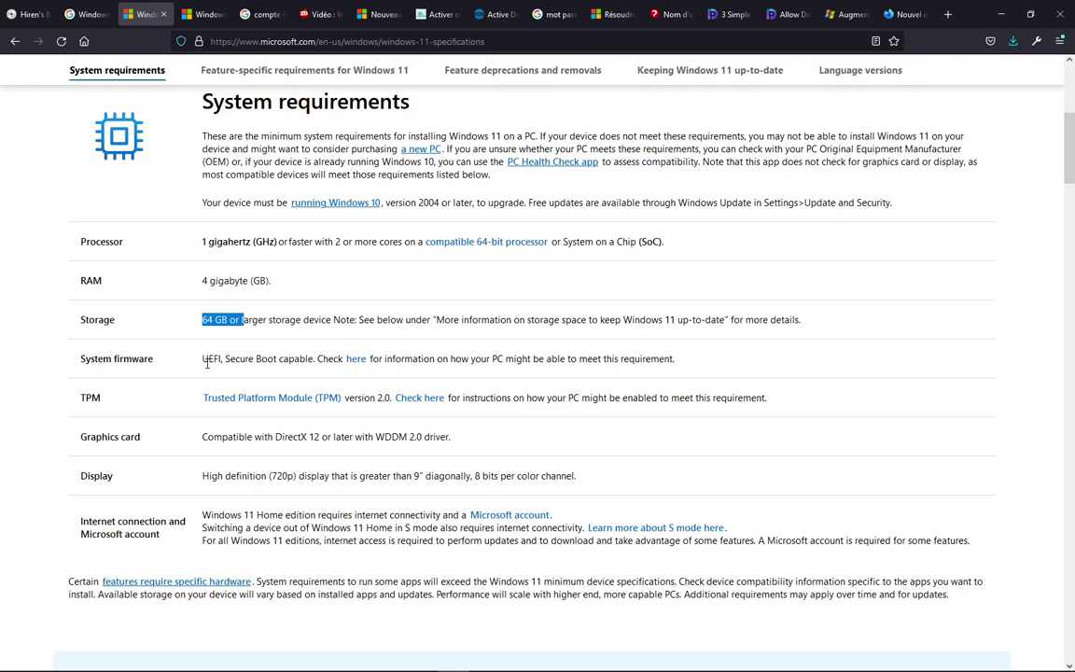
left_click_drag(225, 360, 306, 360)
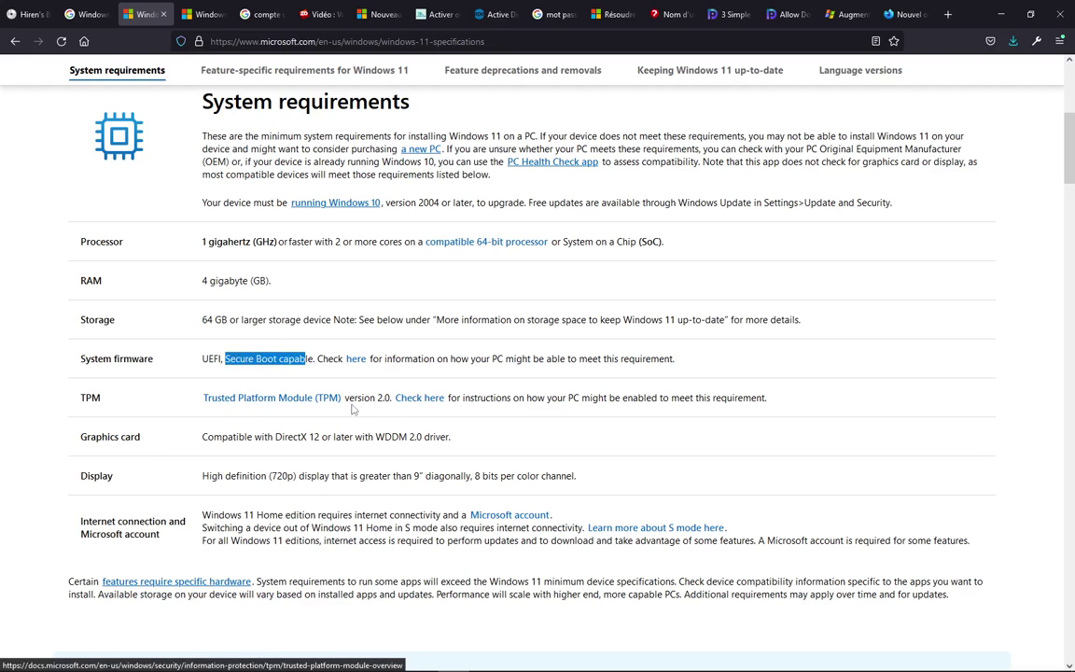
left_click(999, 14)
key("ctrl+alt")
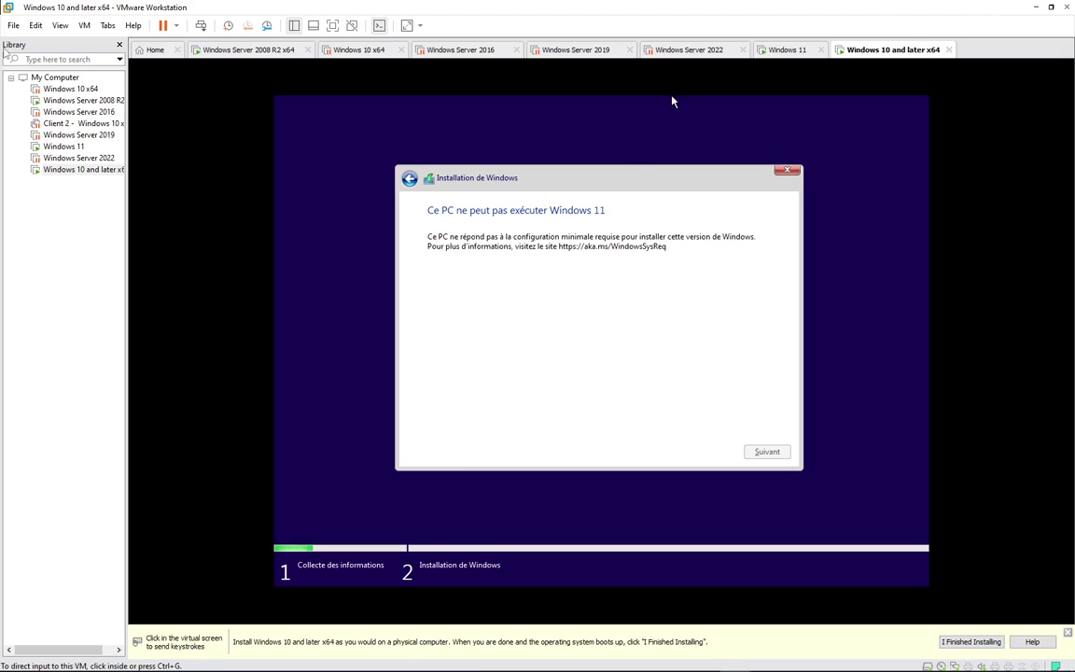
- Power off the virtual machine
left_click(176, 27)
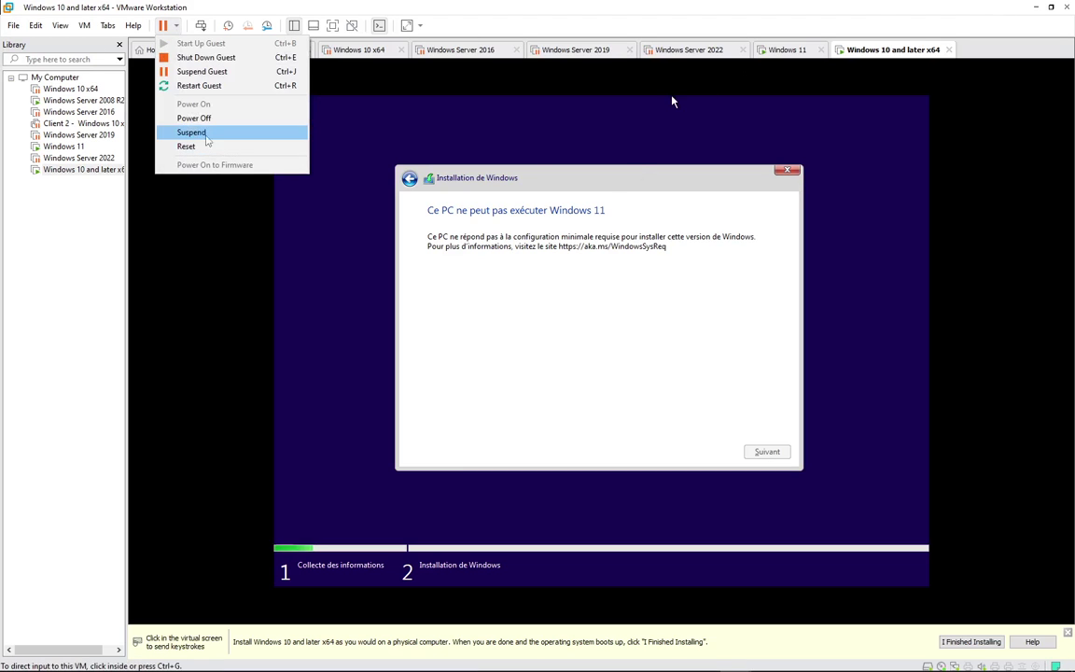
left_click(194, 117)
key("Return")
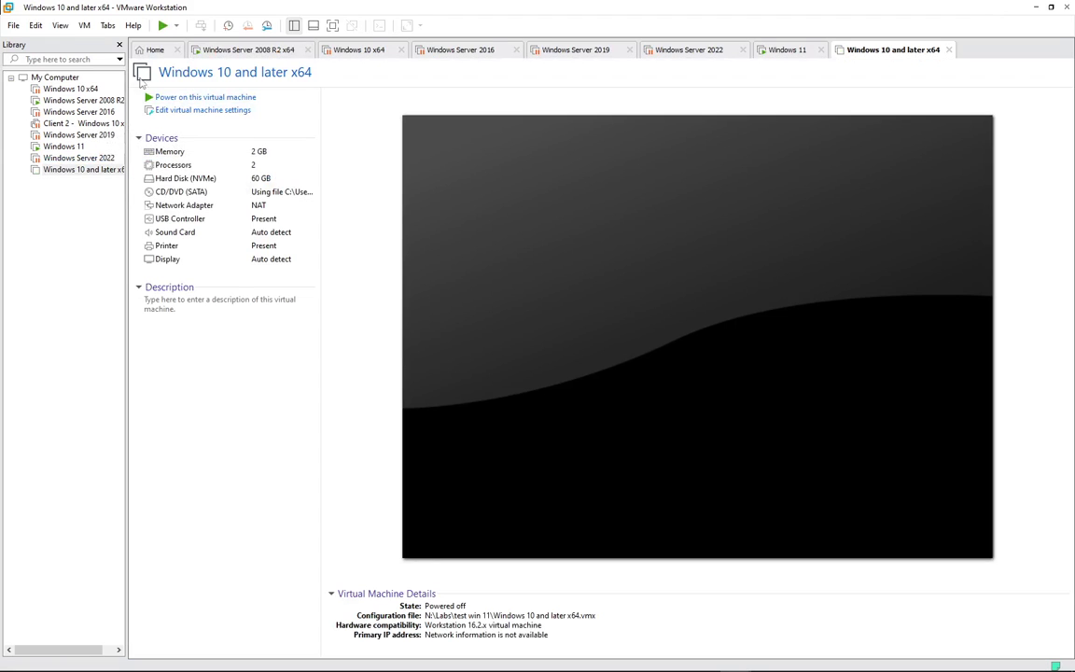
- Raise the VM's memory to about 4.6 GB and set 1 processor with 2 cores
left_click(195, 111)
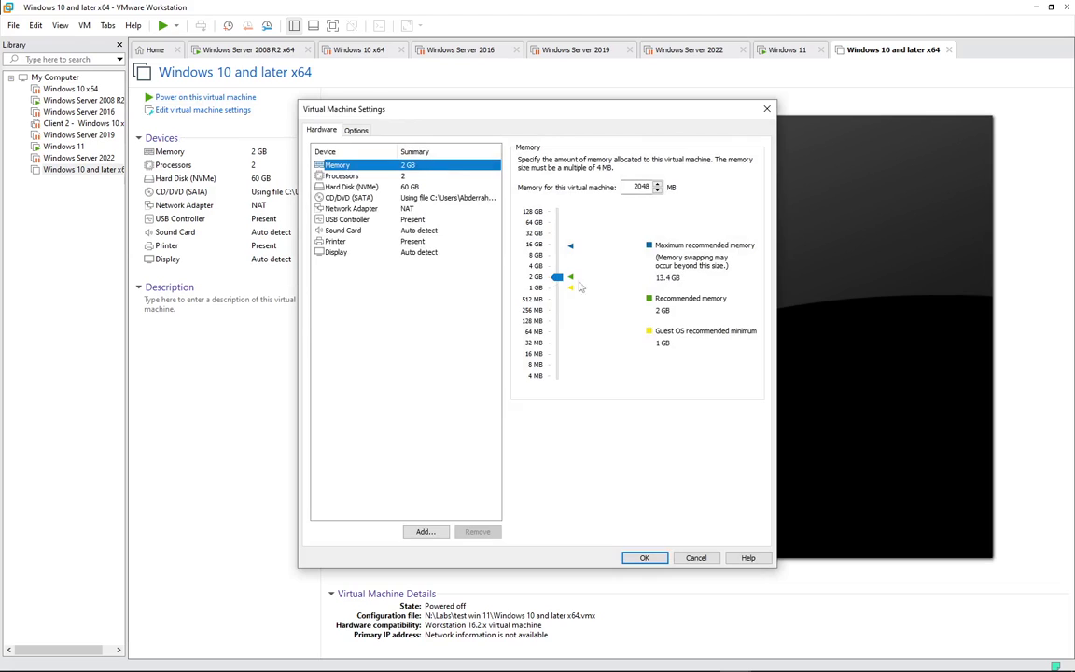
left_click_drag(558, 277, 565, 268)
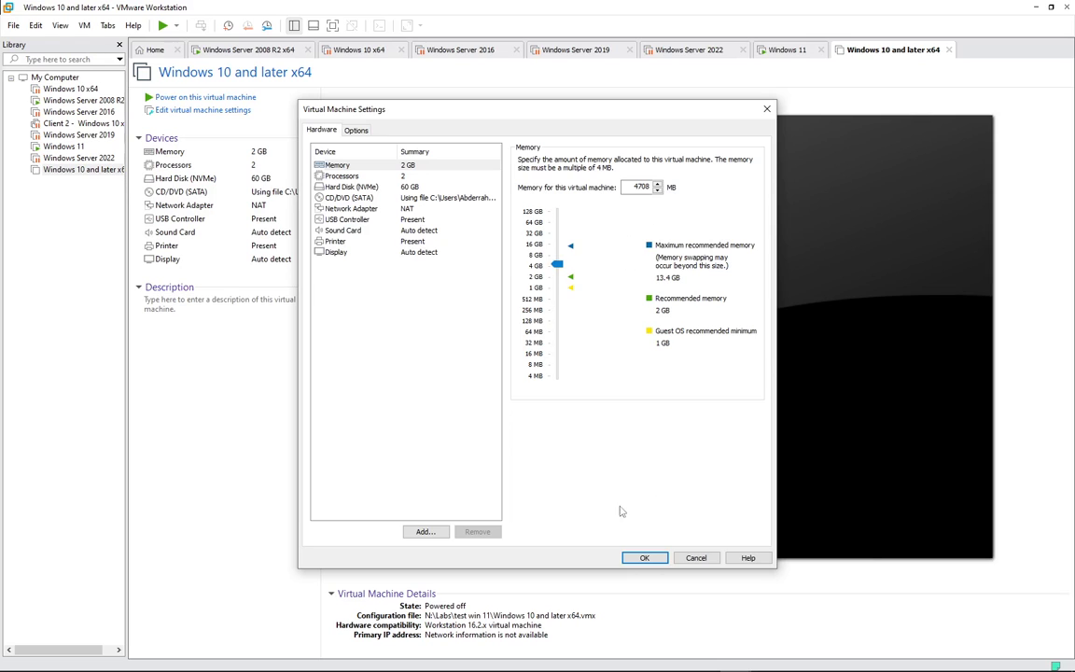
left_click(352, 175)
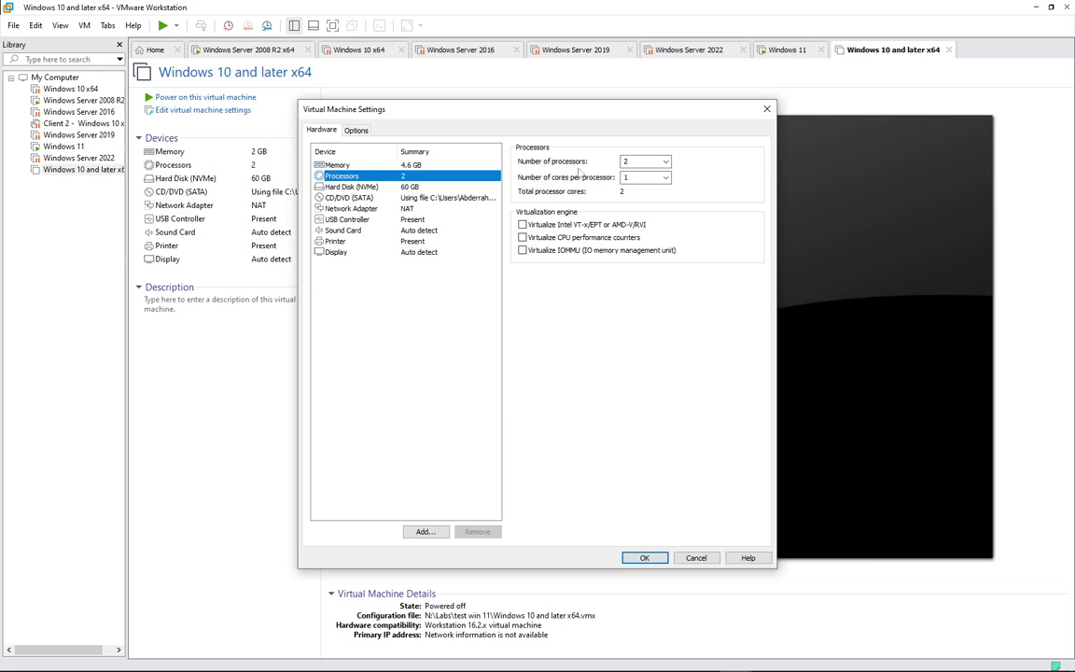
left_click(662, 178)
left_click(643, 198)
left_click(652, 162)
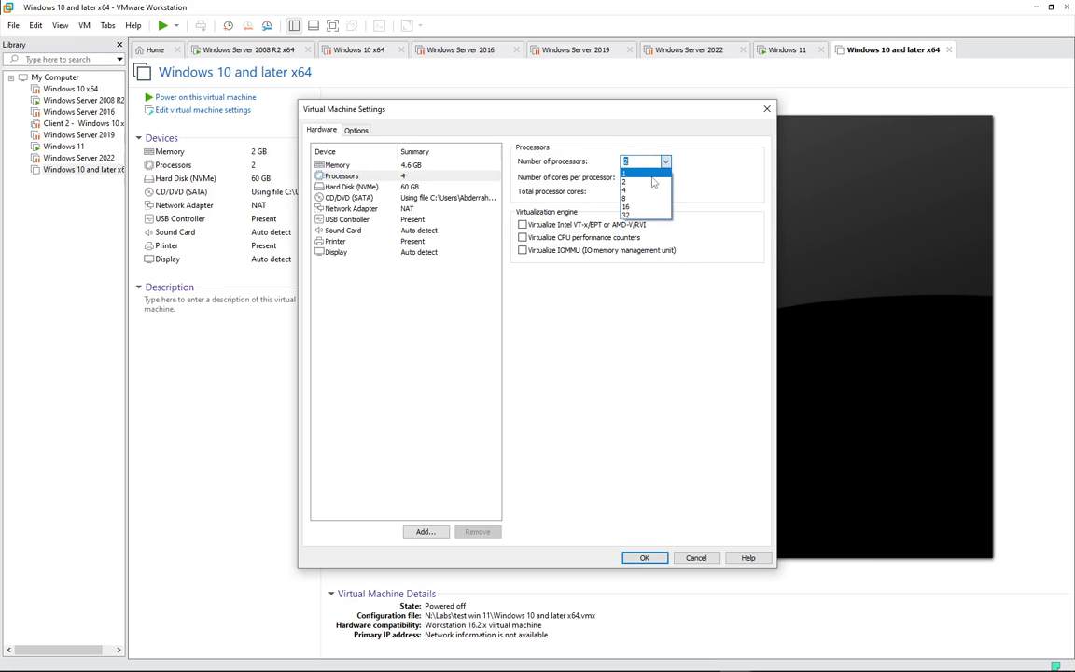
left_click(652, 182)
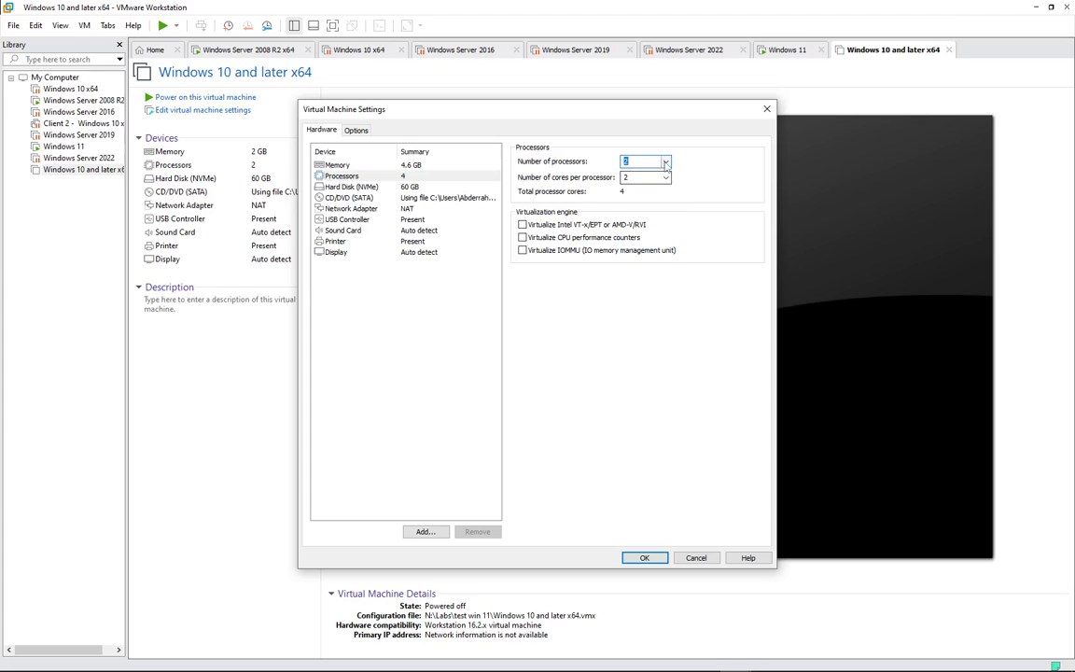
left_click(651, 162)
left_click(646, 173)
- Enable Secure Boot under Options > Advanced, save the settings, and switch to Firefox
left_click(356, 130)
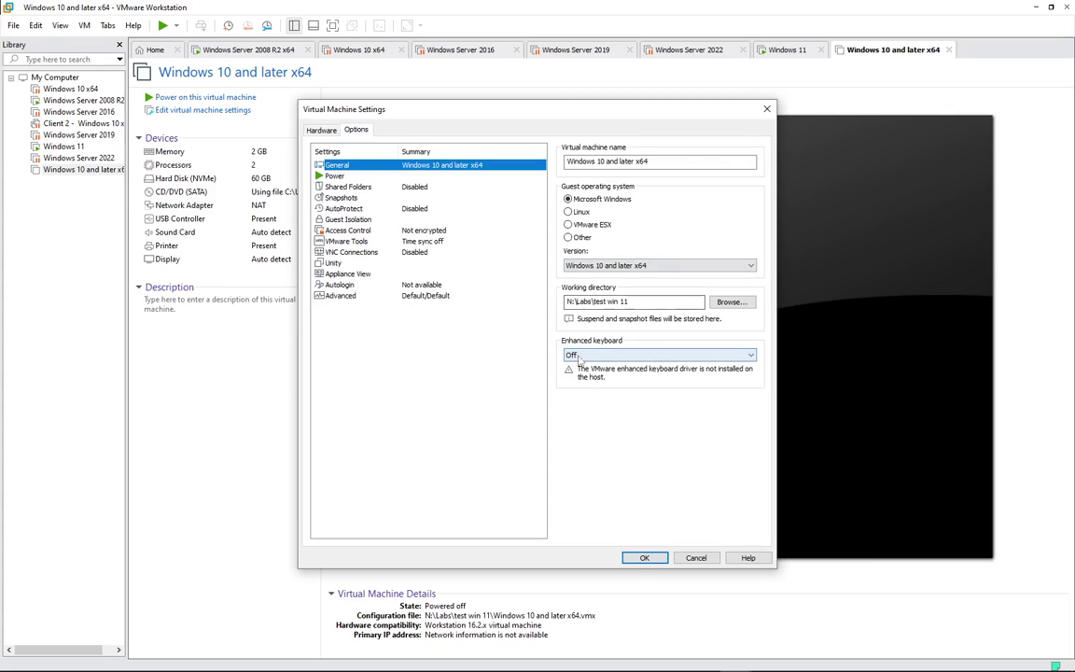
left_click(338, 297)
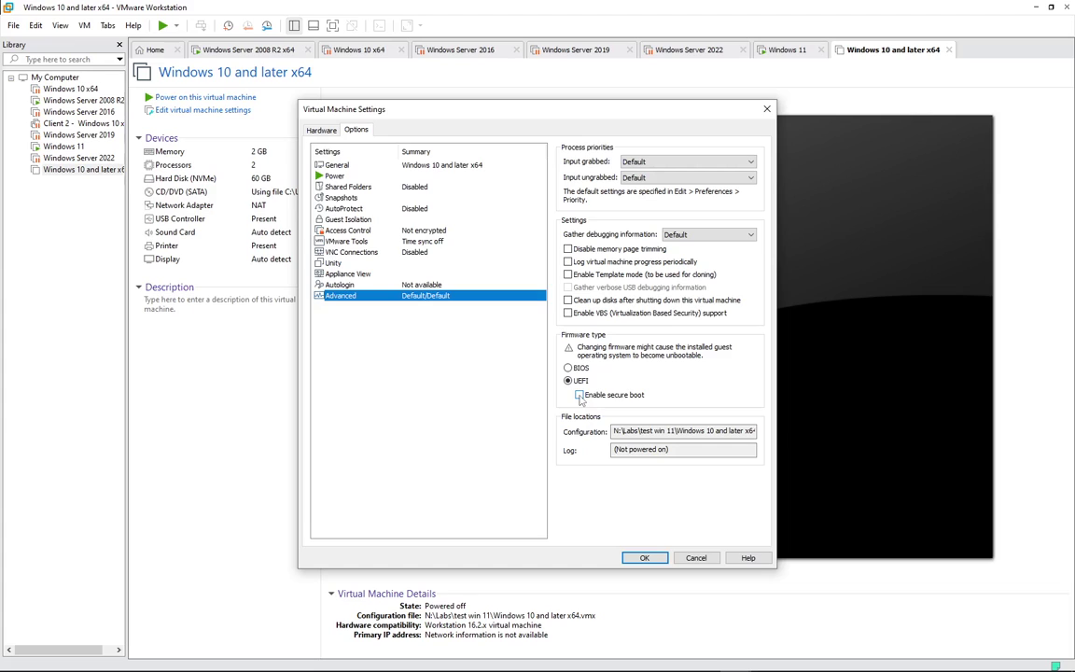
left_click(579, 395)
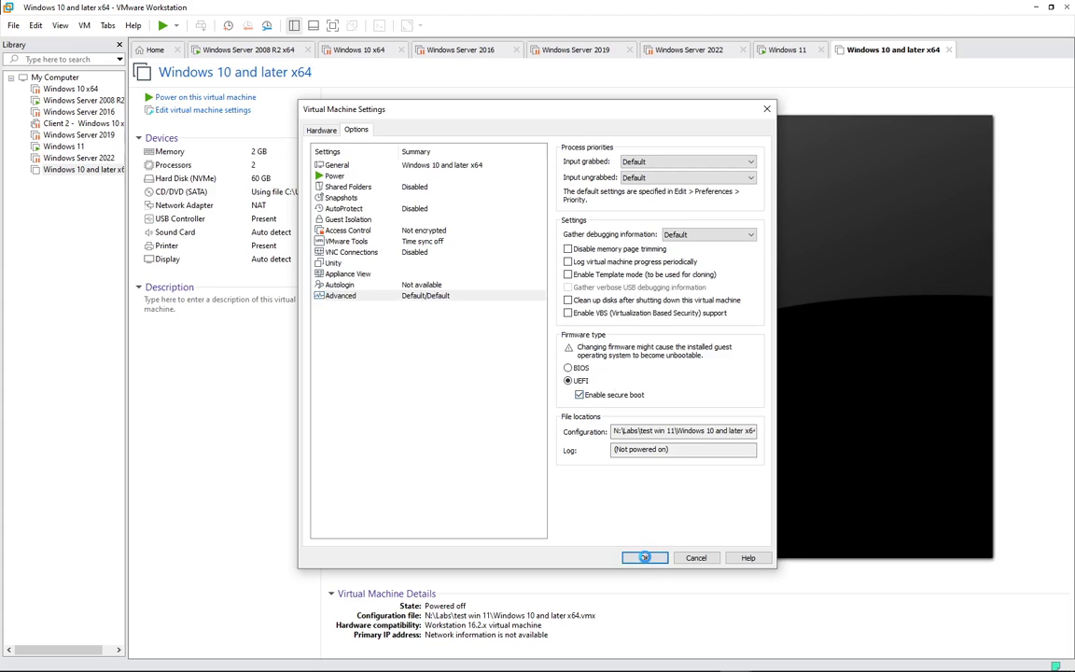
left_click(644, 558)
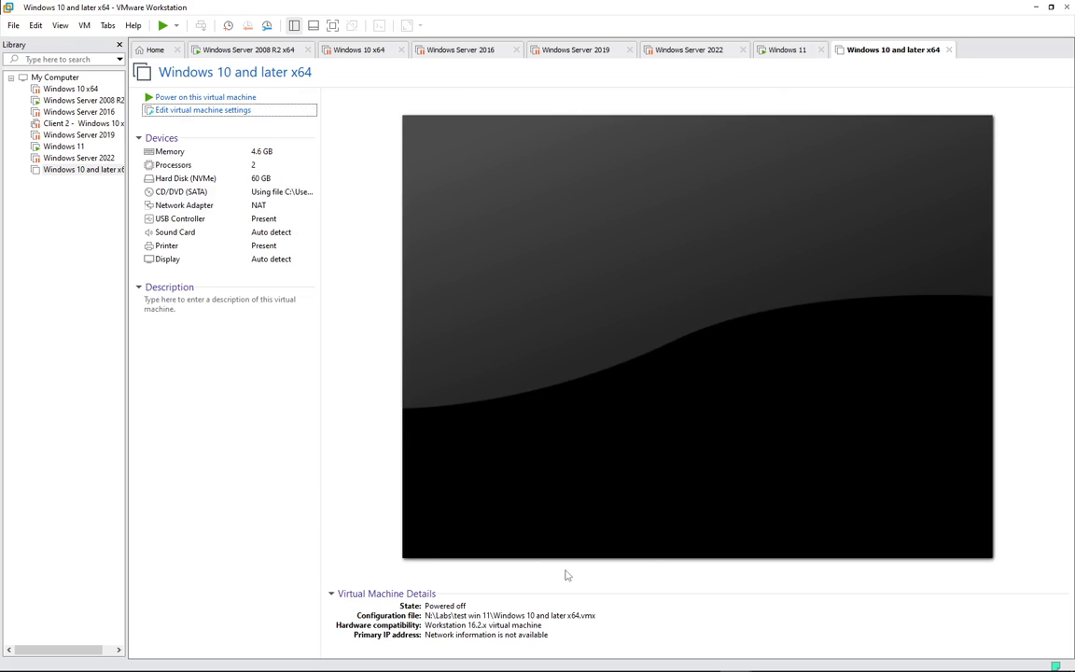
key("alt+Tab")
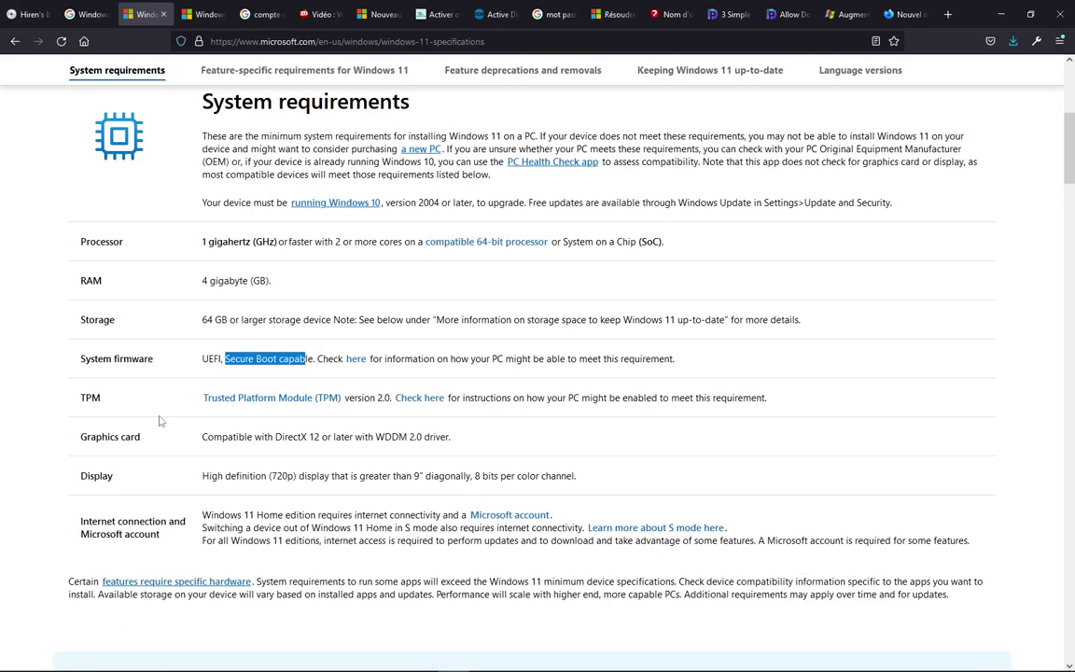
- Highlight the UEFI Secure Boot, RAM and processor requirement lines, then switch back to VMware
left_click_drag(202, 362, 311, 364)
triple_click(203, 280)
left_click_drag(201, 241, 323, 244)
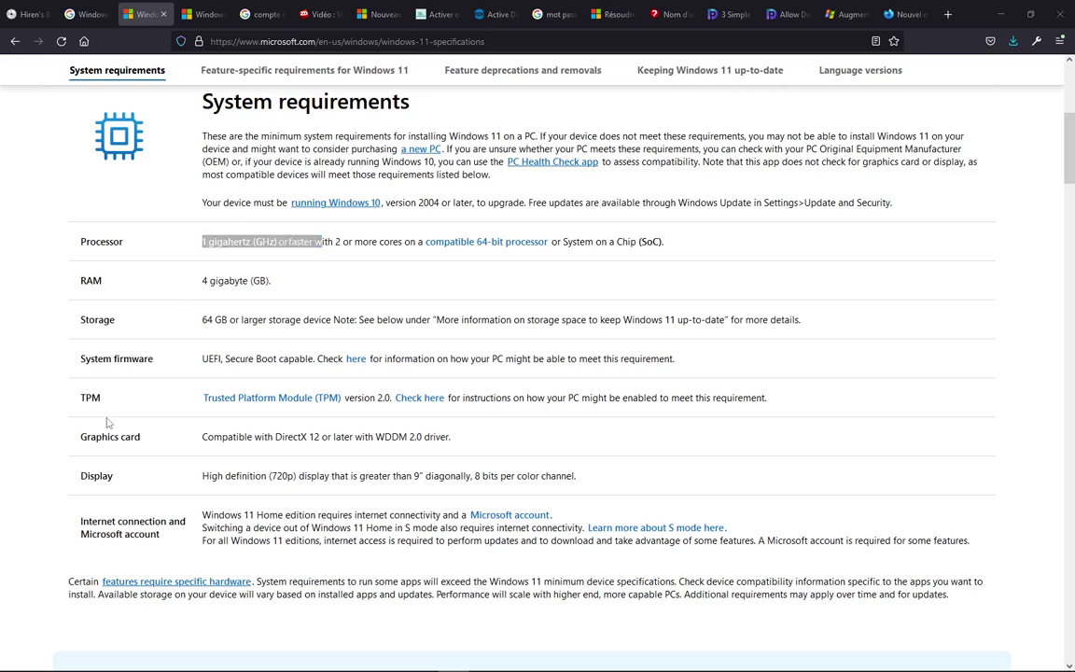
key("alt+Tab")
key("alt+Tab")
key("alt+shift+Tab")
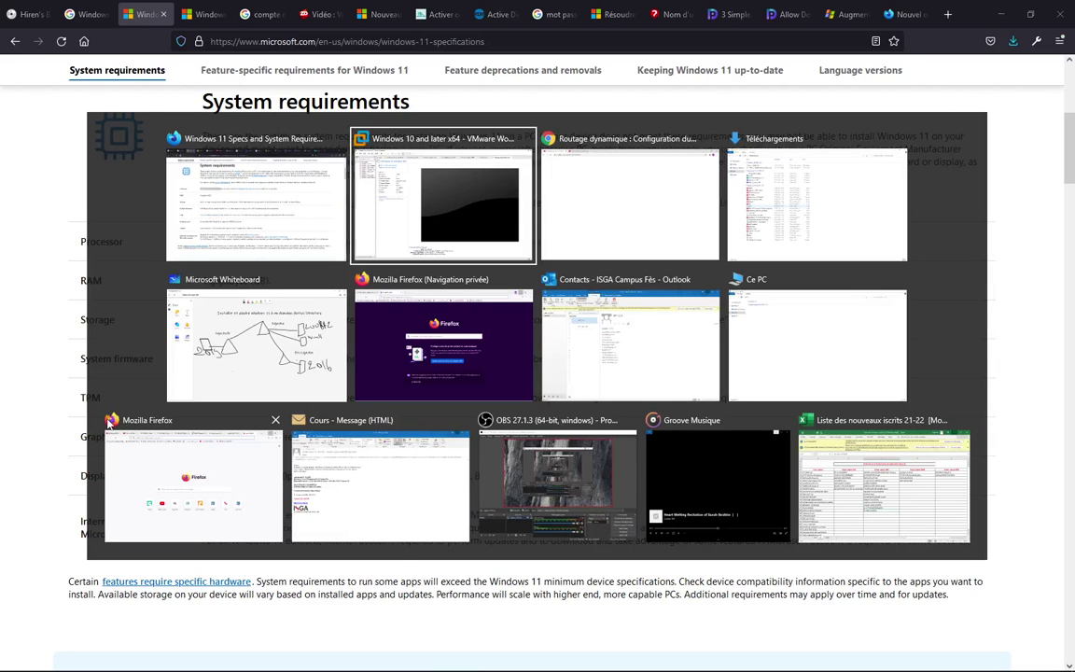
- Power on the VM and press Enter to boot from the installation DVD
left_click(211, 98)
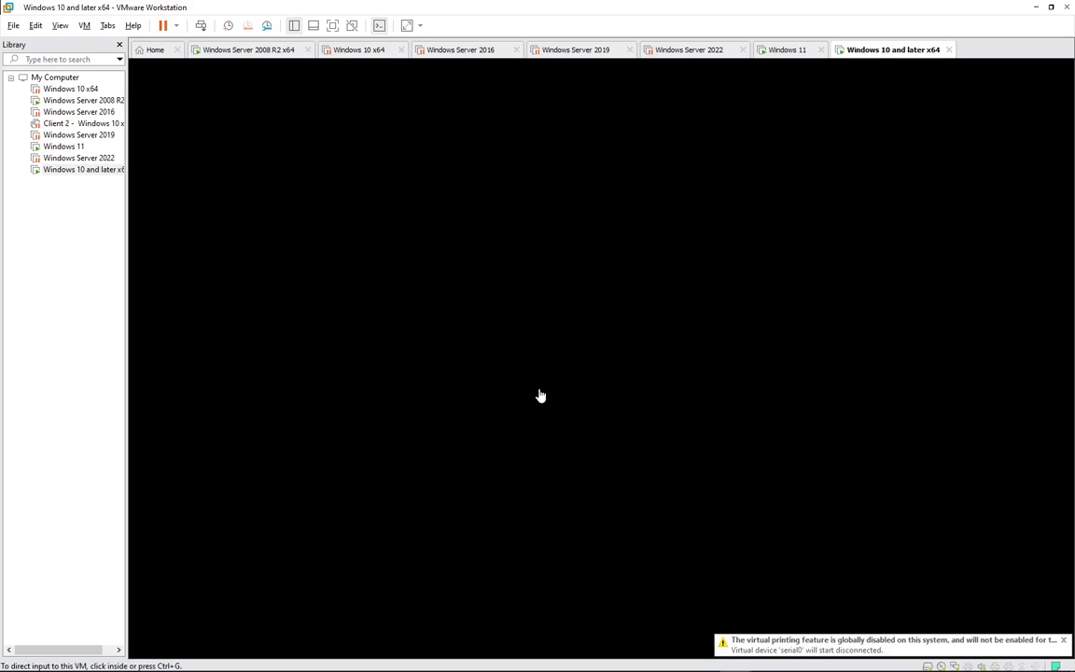
left_click(650, 209)
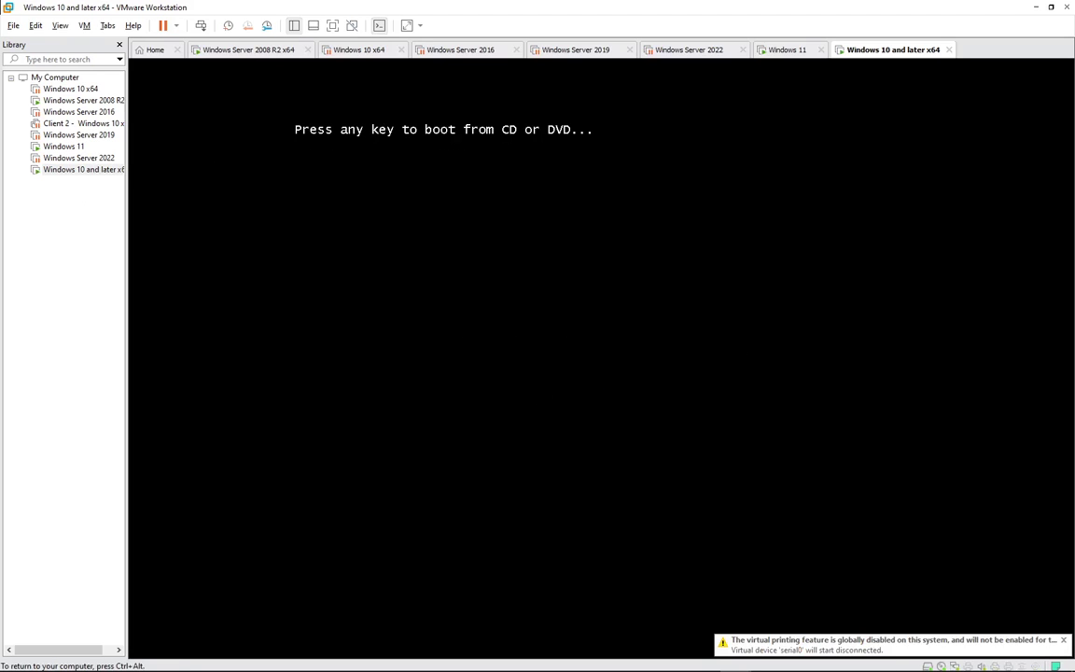
key("Return")
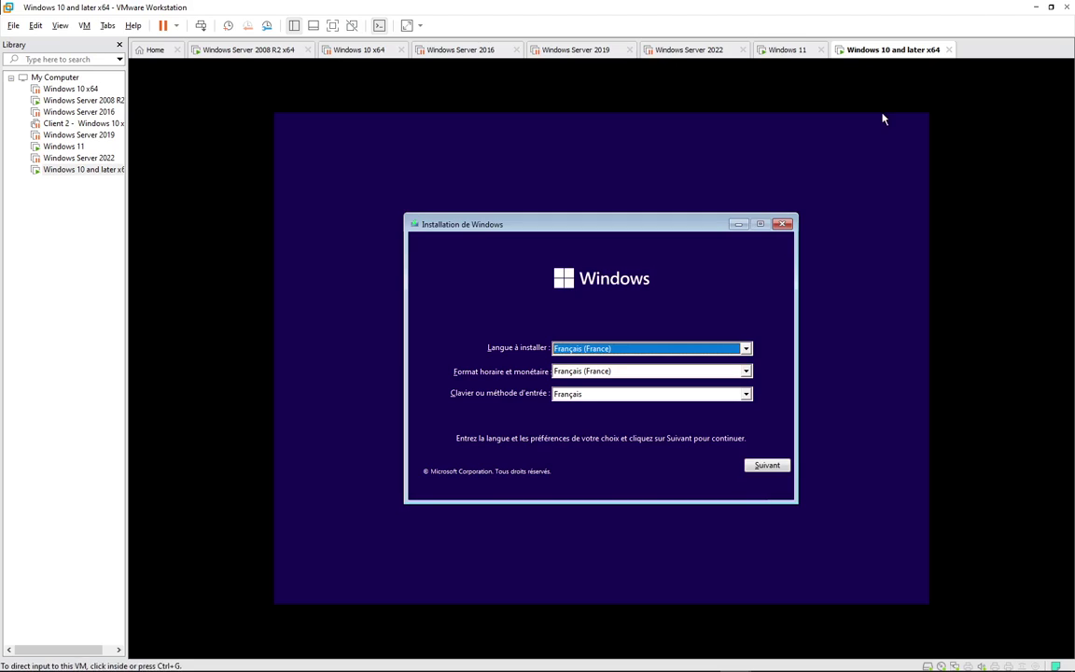
- Accept French settings, start installing without a product key, and select Windows 11 Professionnel
left_click(761, 466)
left_click(625, 370)
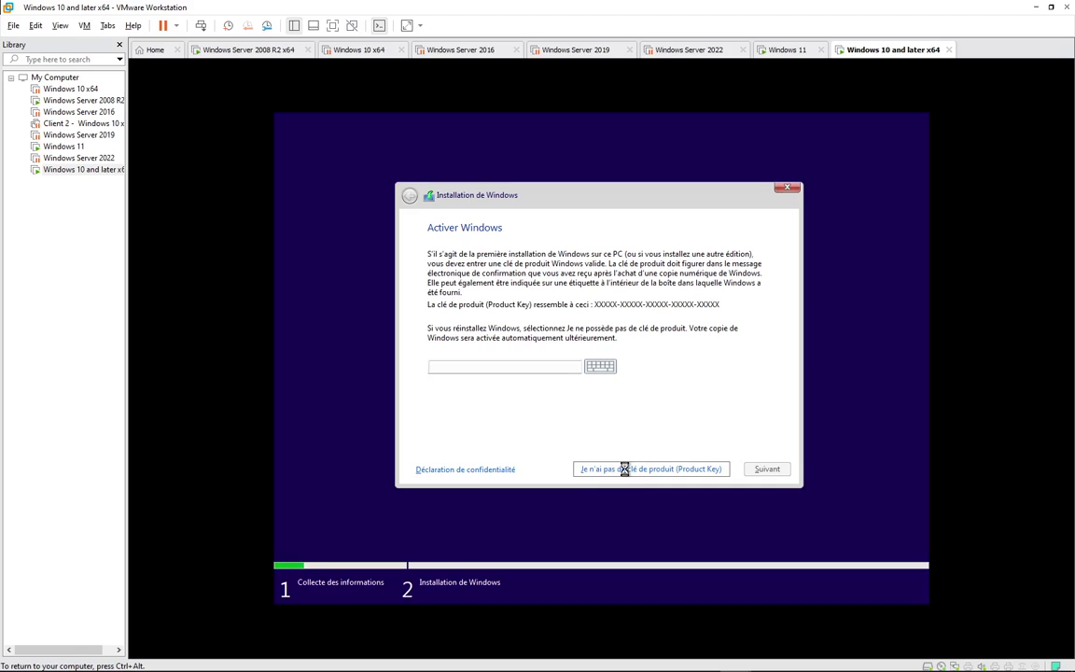
left_click(625, 469)
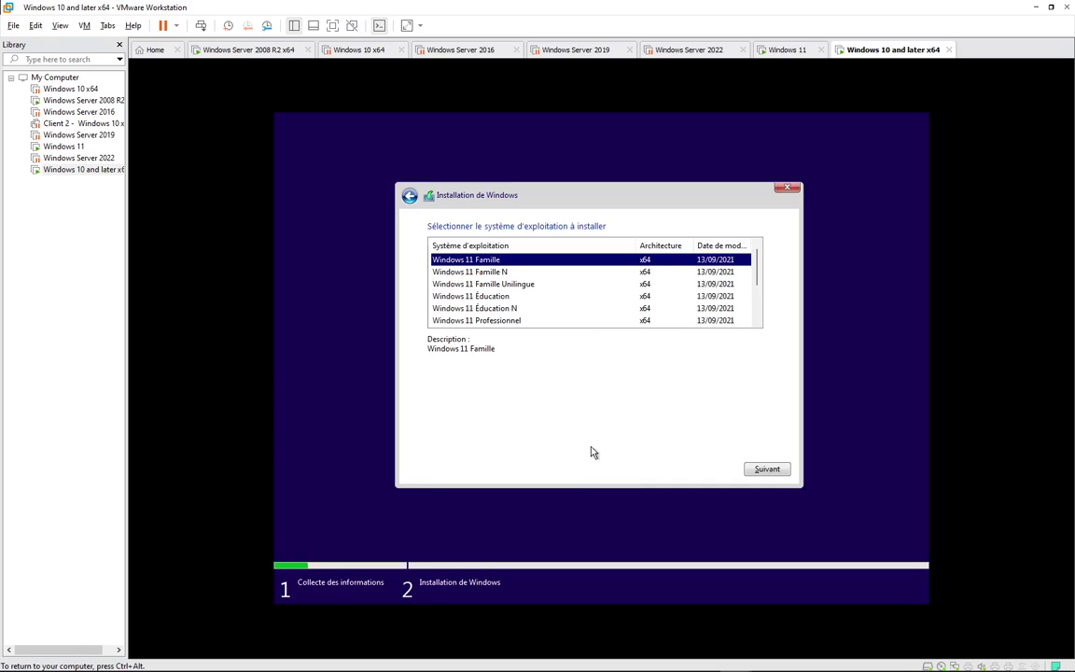
scroll(560, 299, "down", 1)
left_click(457, 282)
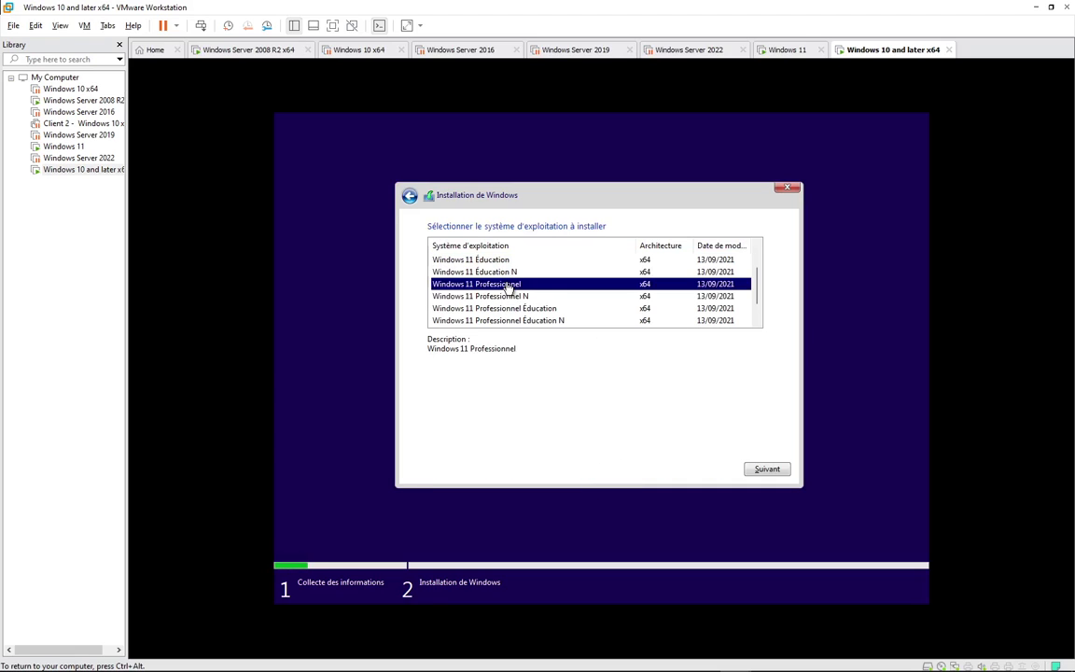
- Continue with Windows 11 Professionnel, glance at Firefox, and return to VMware
left_click(768, 468)
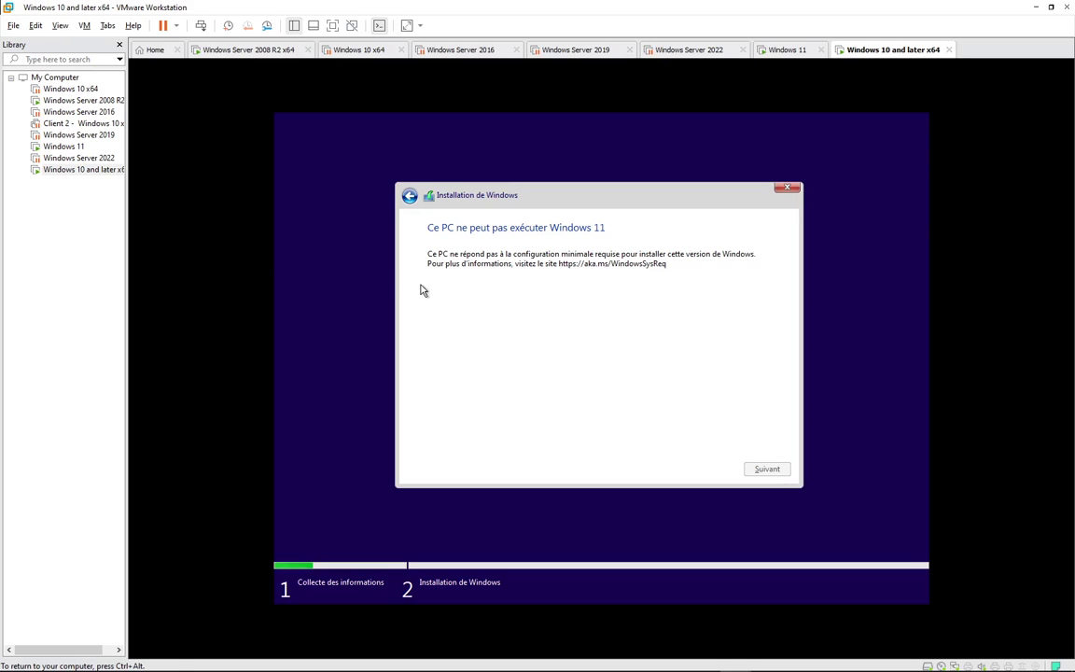
key("alt+Tab")
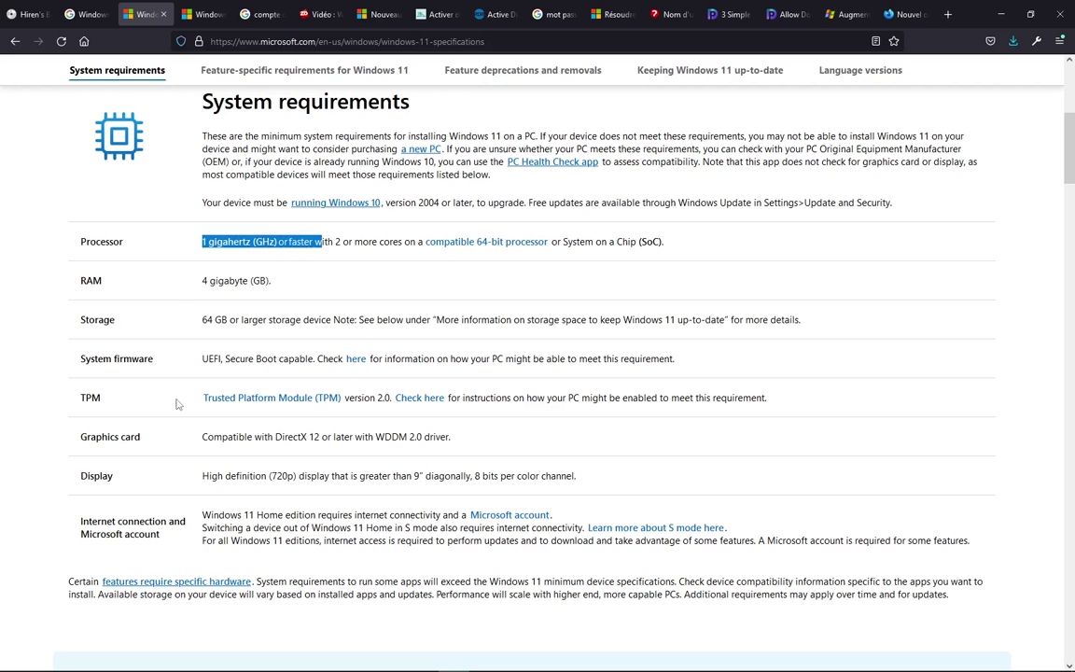
key("alt+Tab")
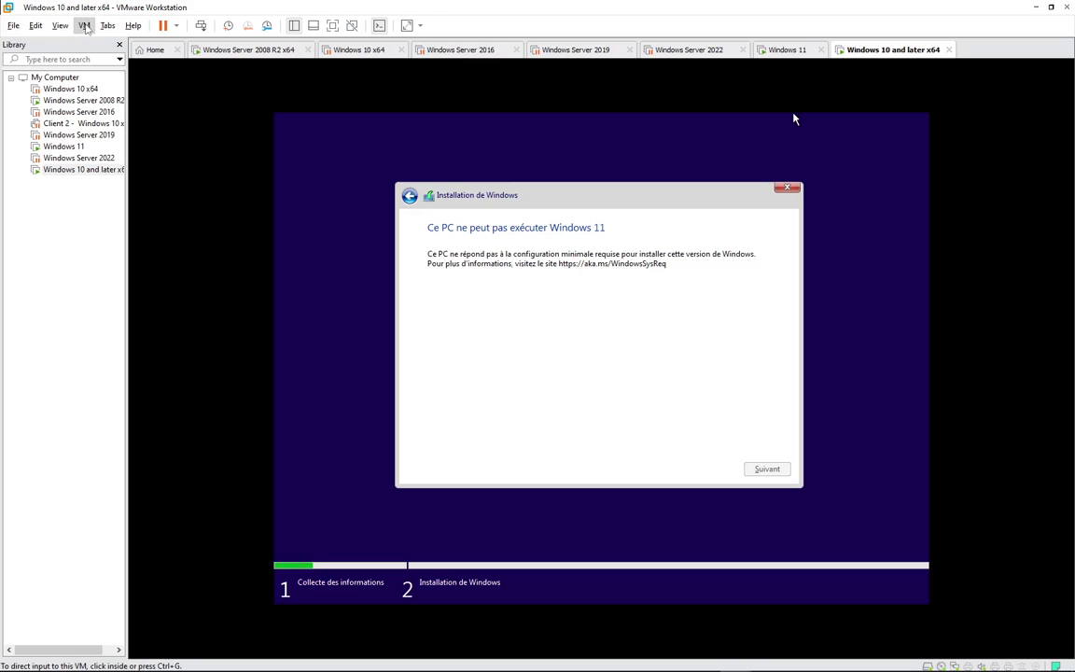
- Try adding a Trusted Platform Module, note its encryption and UEFI requirement, and cancel
left_click(84, 25)
left_click(139, 187)
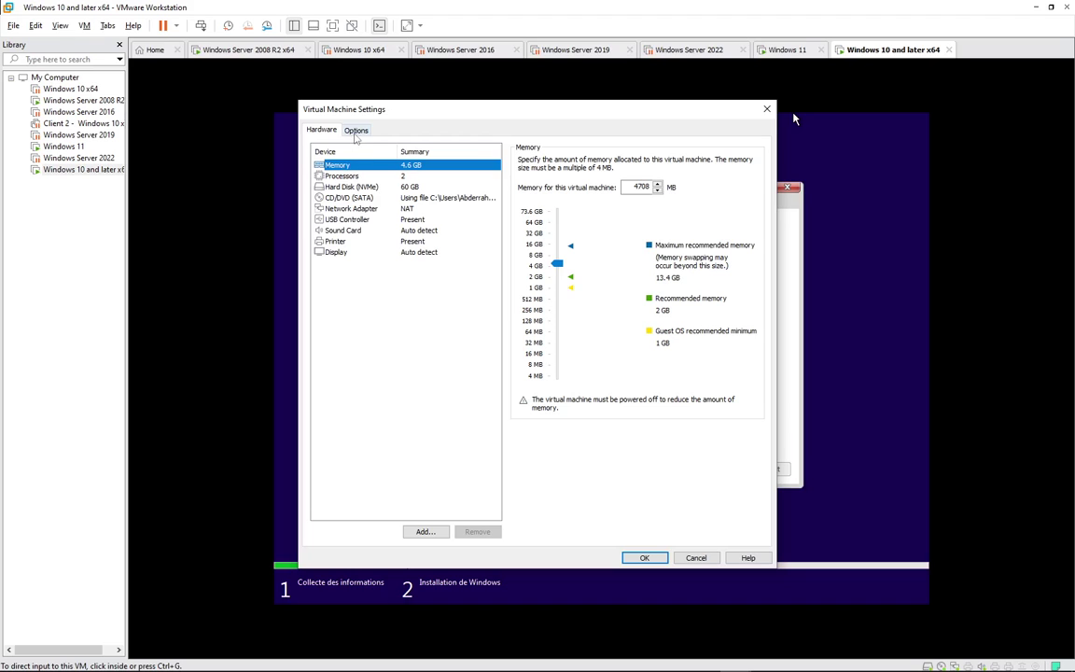
left_click(356, 131)
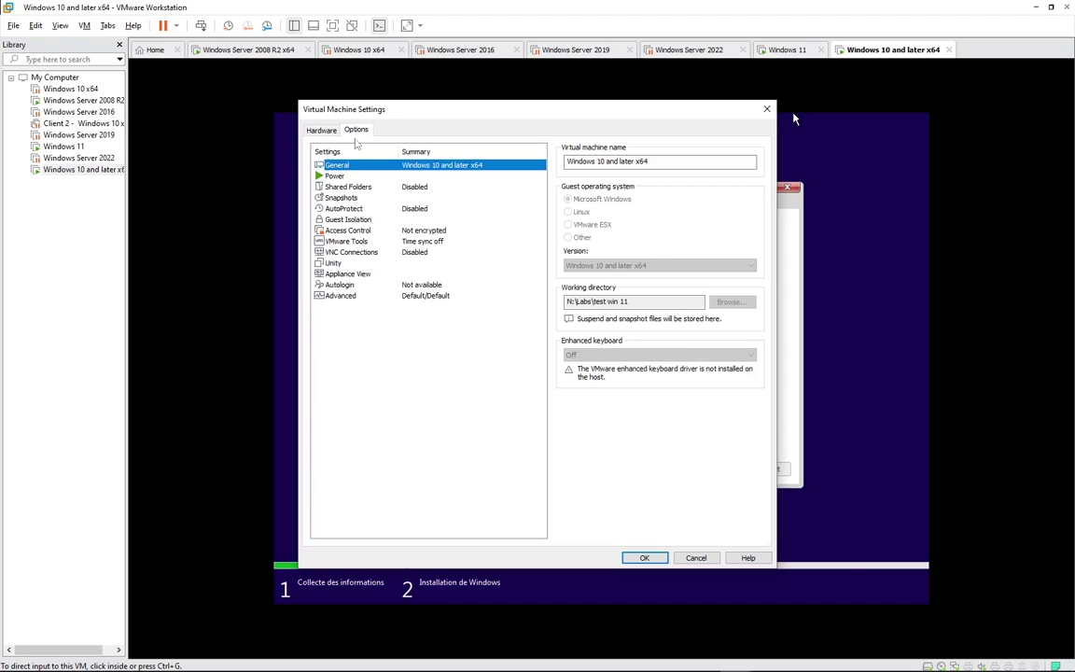
left_click(321, 129)
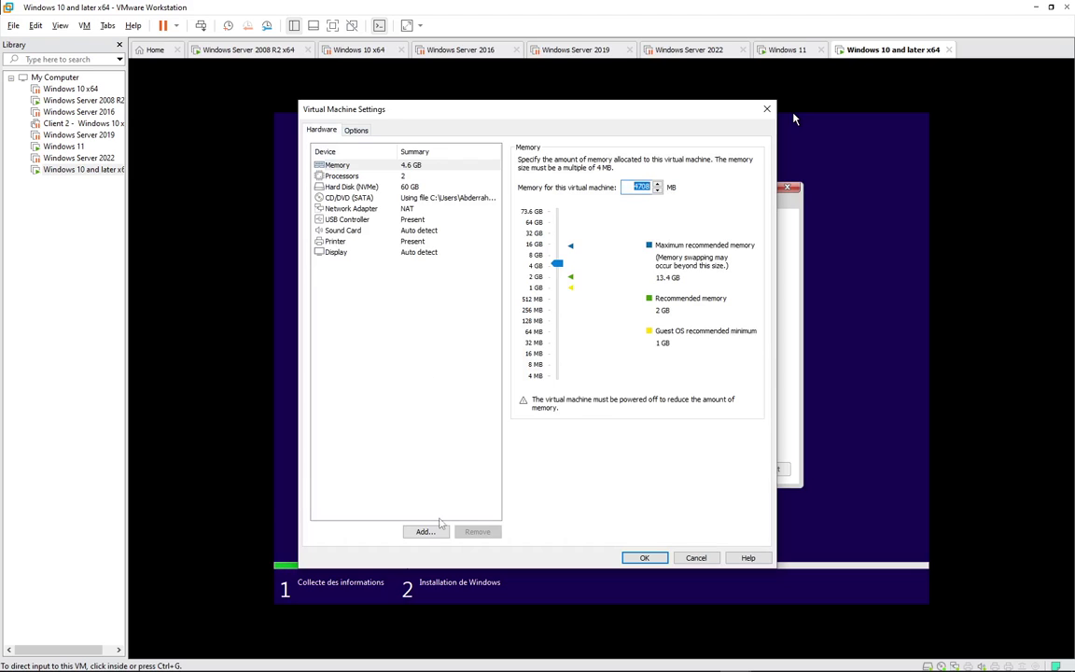
left_click(427, 531)
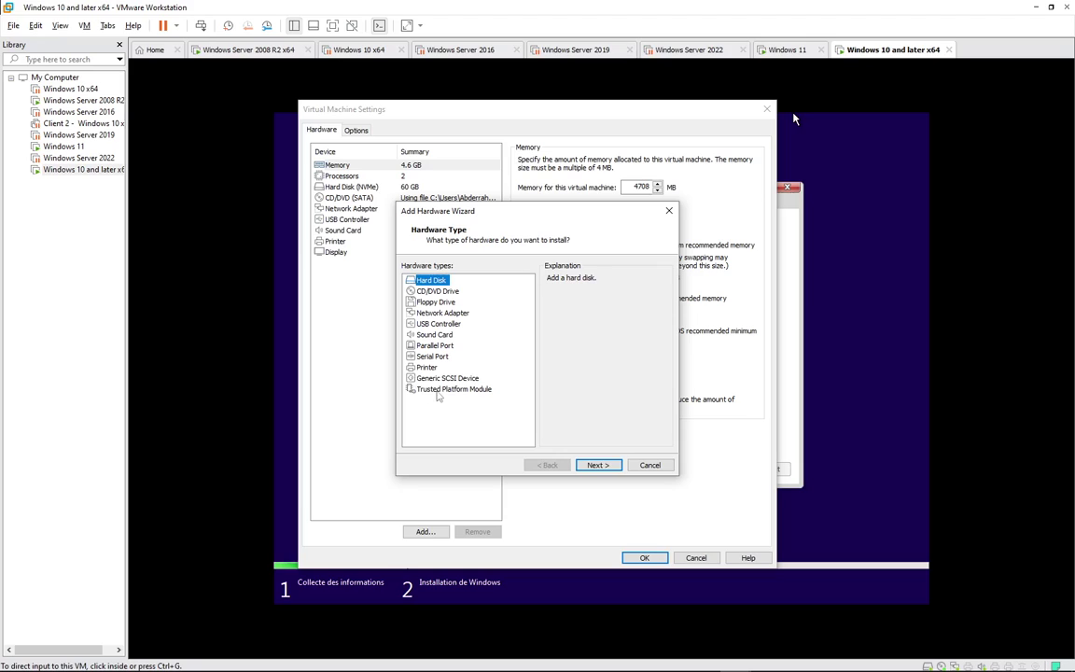
left_click(440, 390)
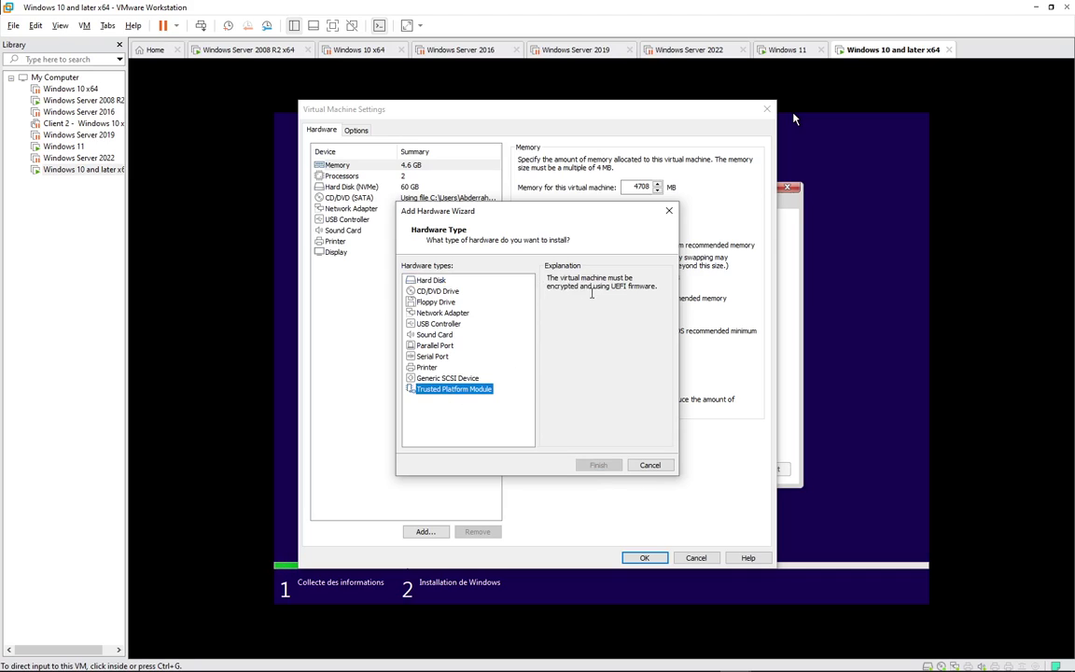
left_click_drag(549, 286, 616, 287)
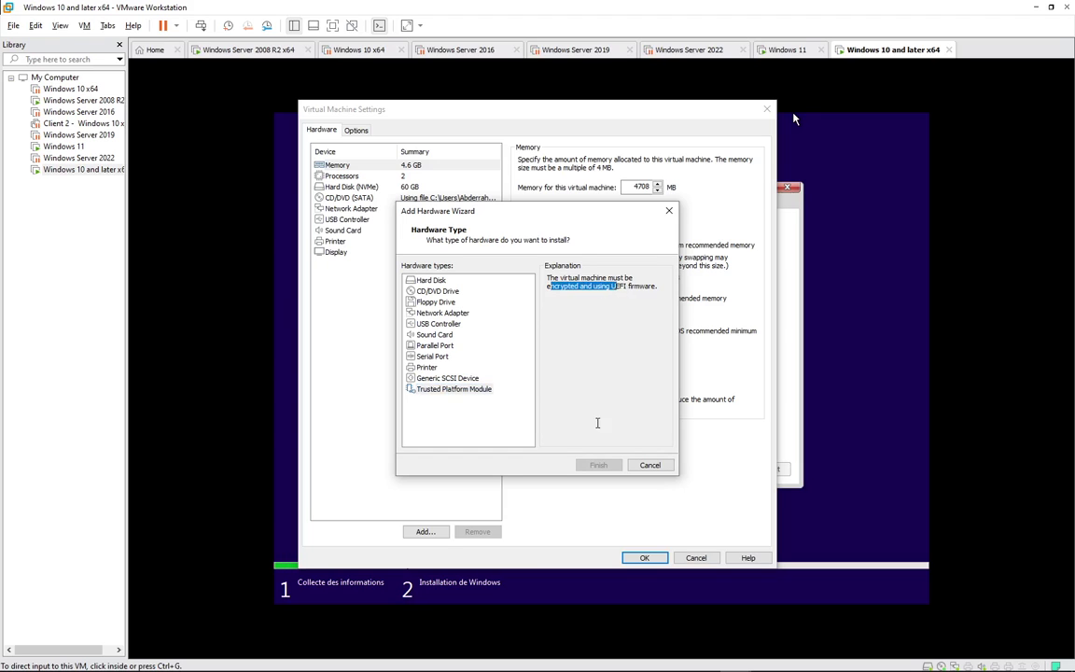
left_click(648, 465)
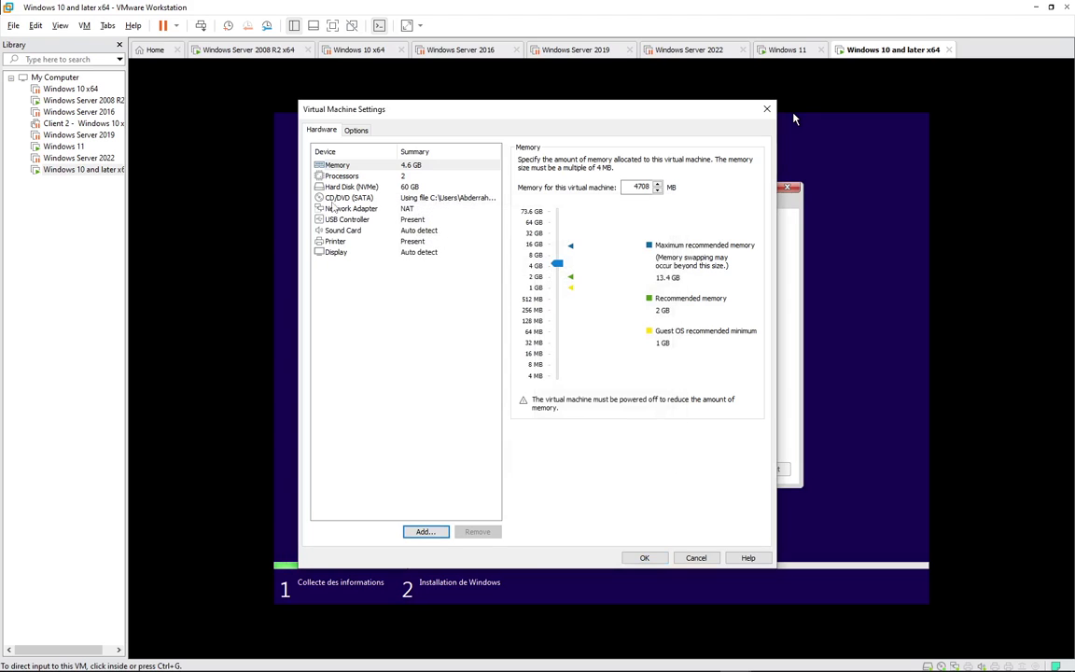
- Review the Advanced firmware, AutoProtect and encryption options, then close the VM settings
left_click(356, 130)
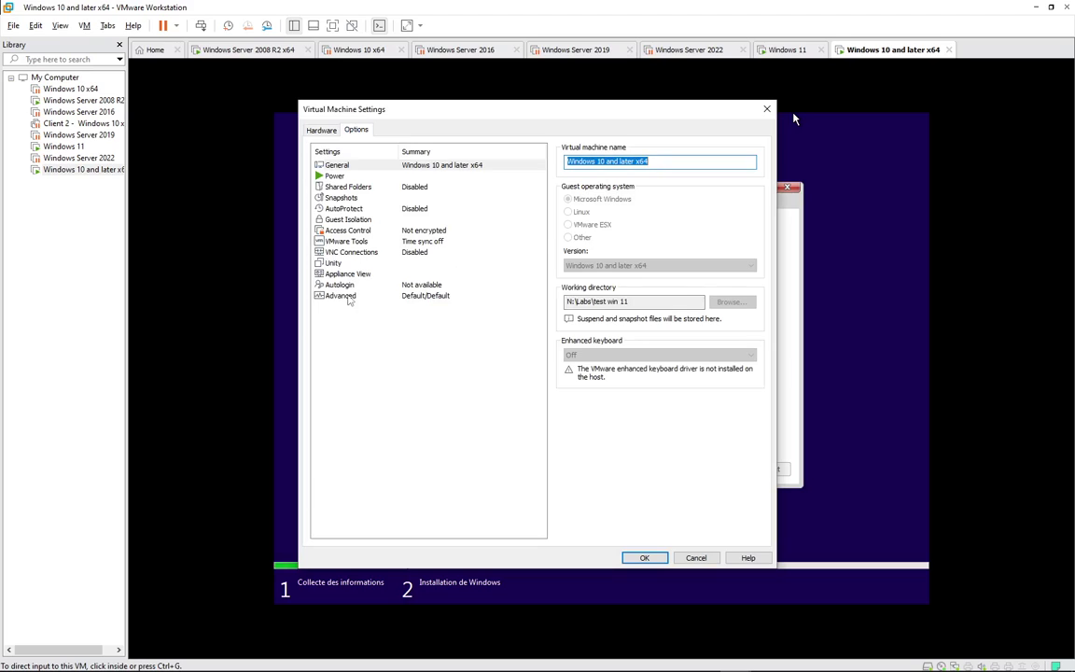
left_click(345, 296)
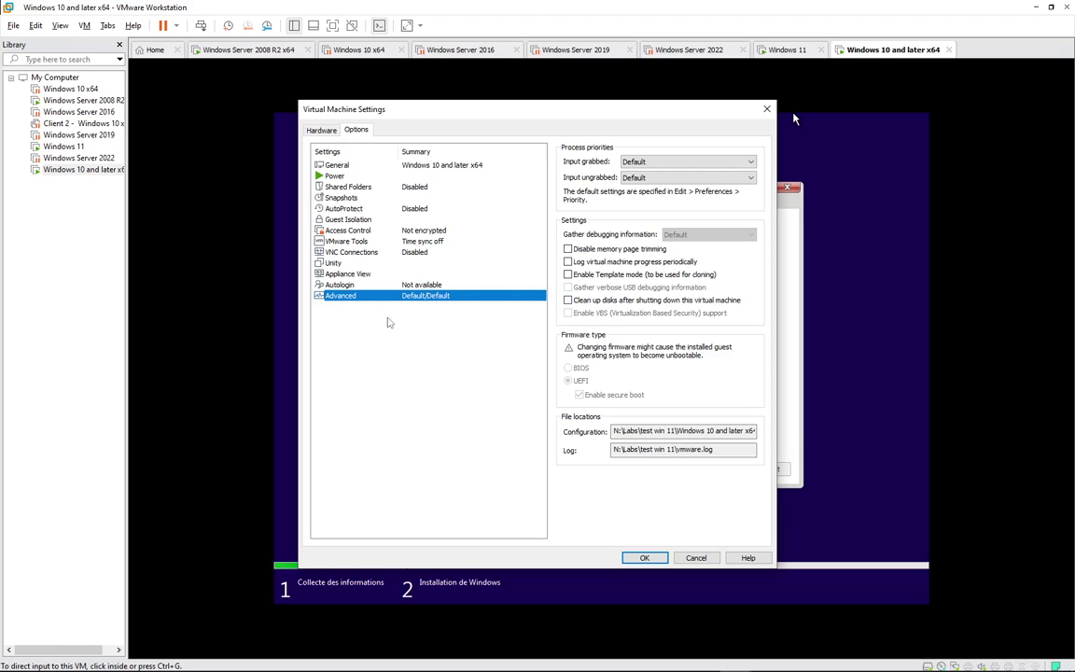
left_click(367, 287)
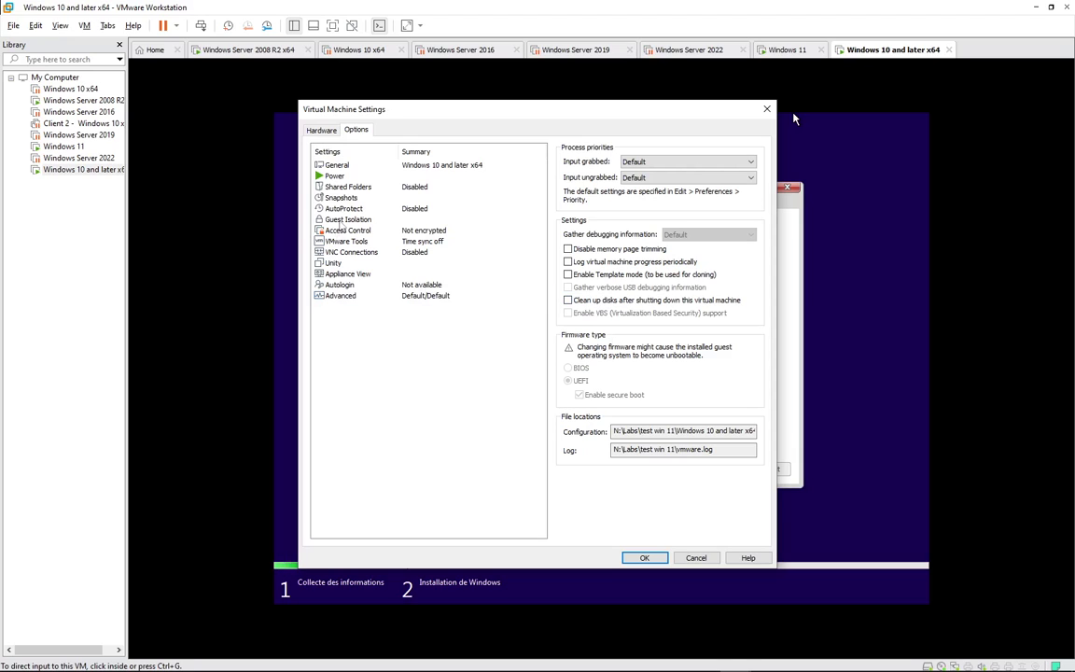
left_click(368, 209)
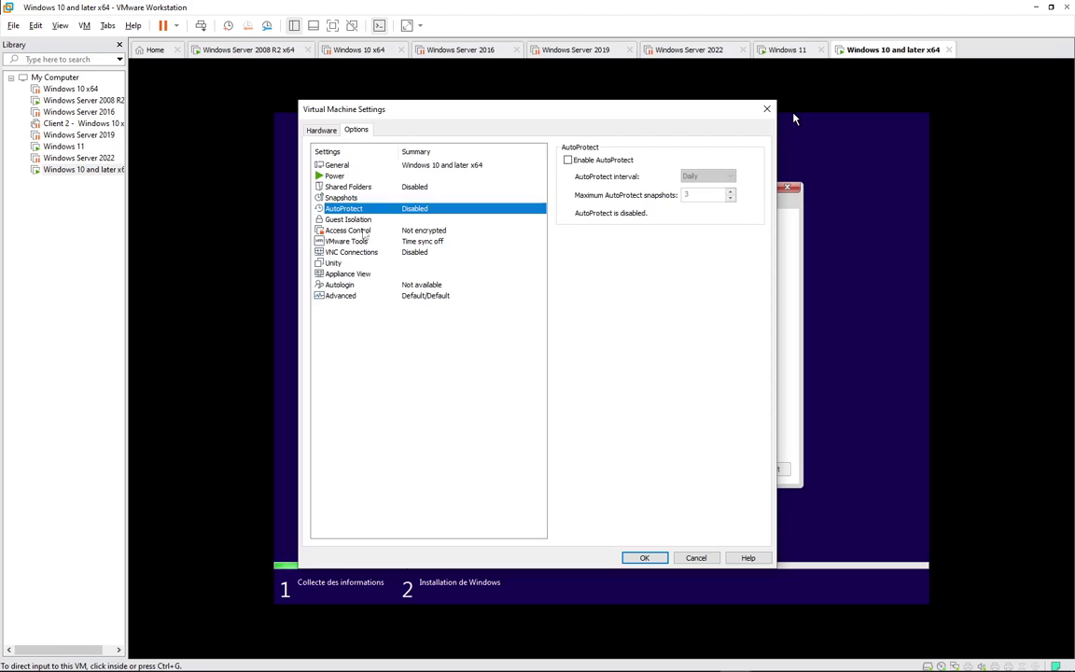
left_click(353, 230)
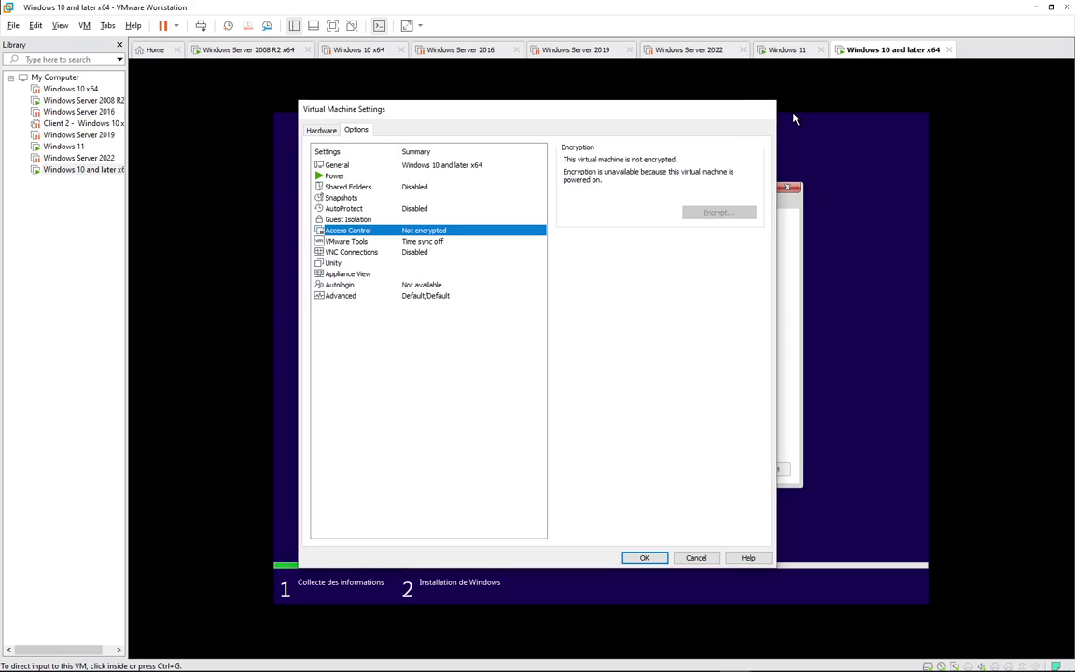
left_click(766, 109)
- Power off the Windows 10 and later x64 VM from the power dropdown and confirm
left_click(176, 25)
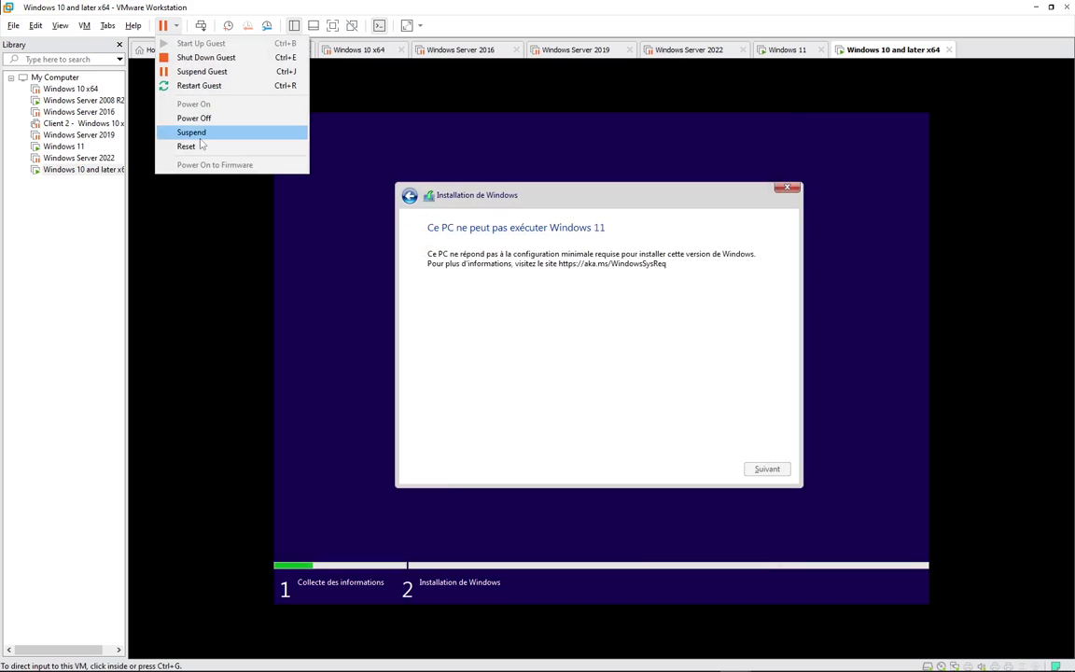
left_click(191, 115)
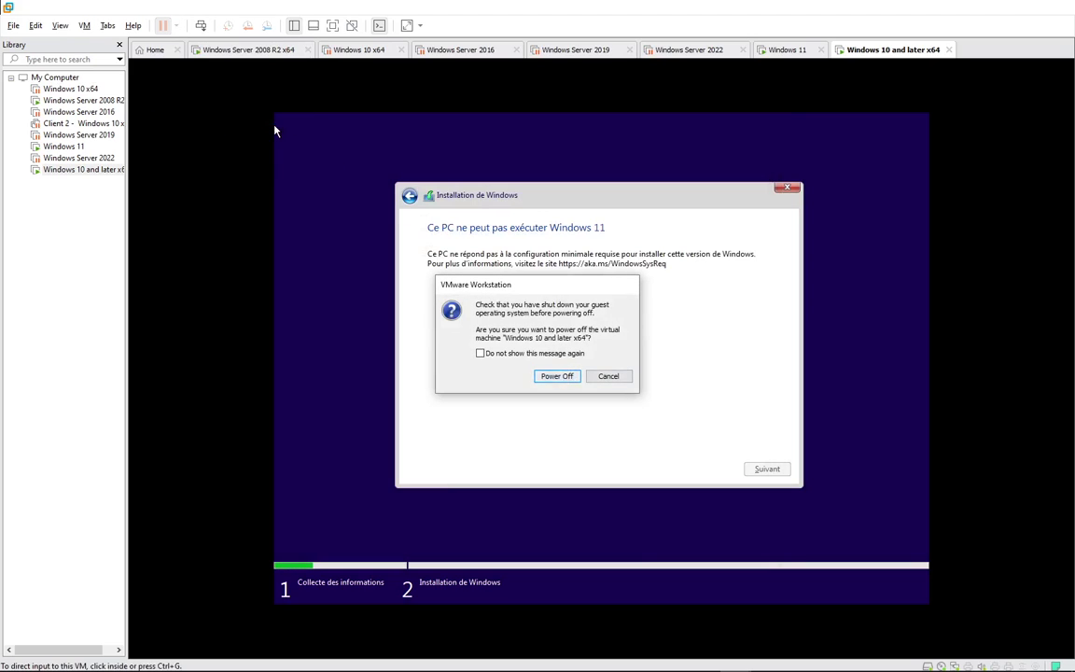
key("Return")
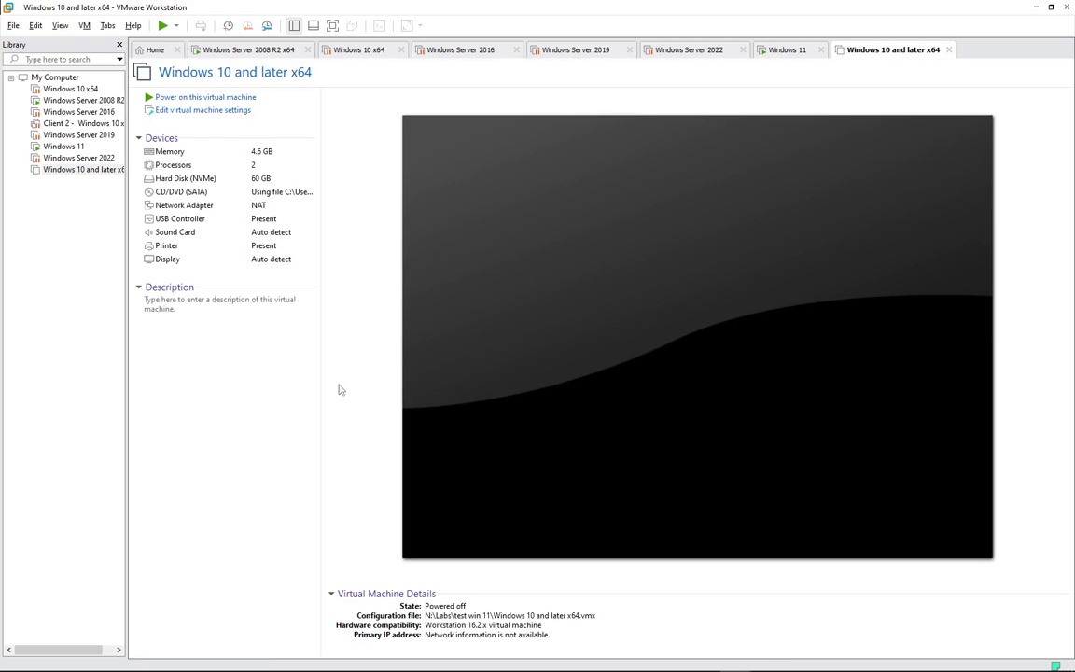
- Power the VM back on, boot it from CD, then power it off again
left_click(209, 98)
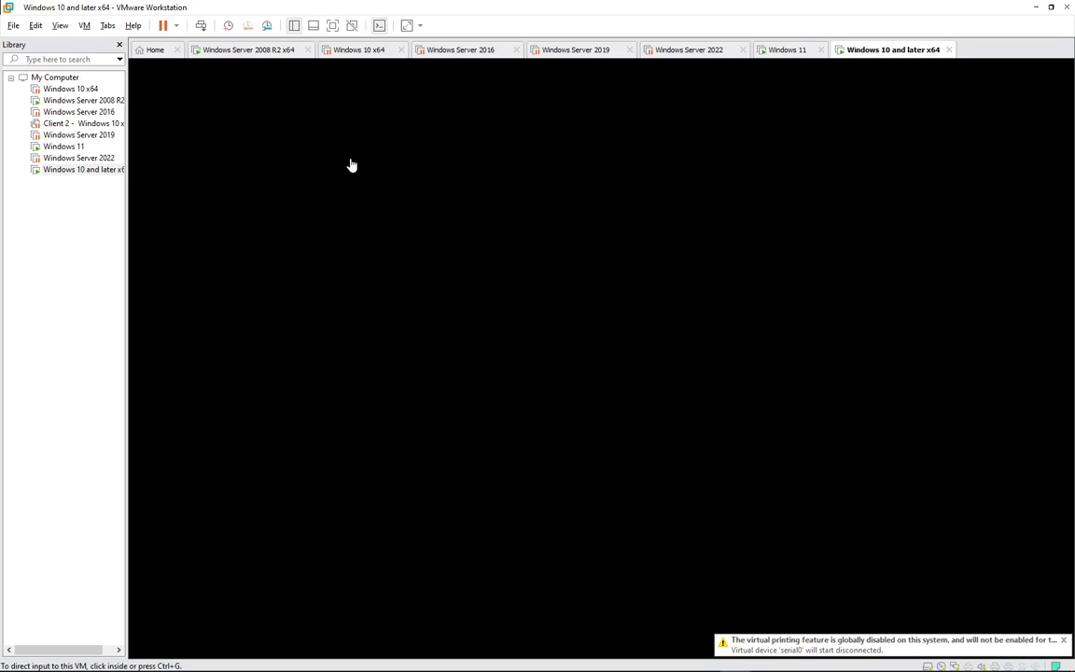
left_click(351, 165)
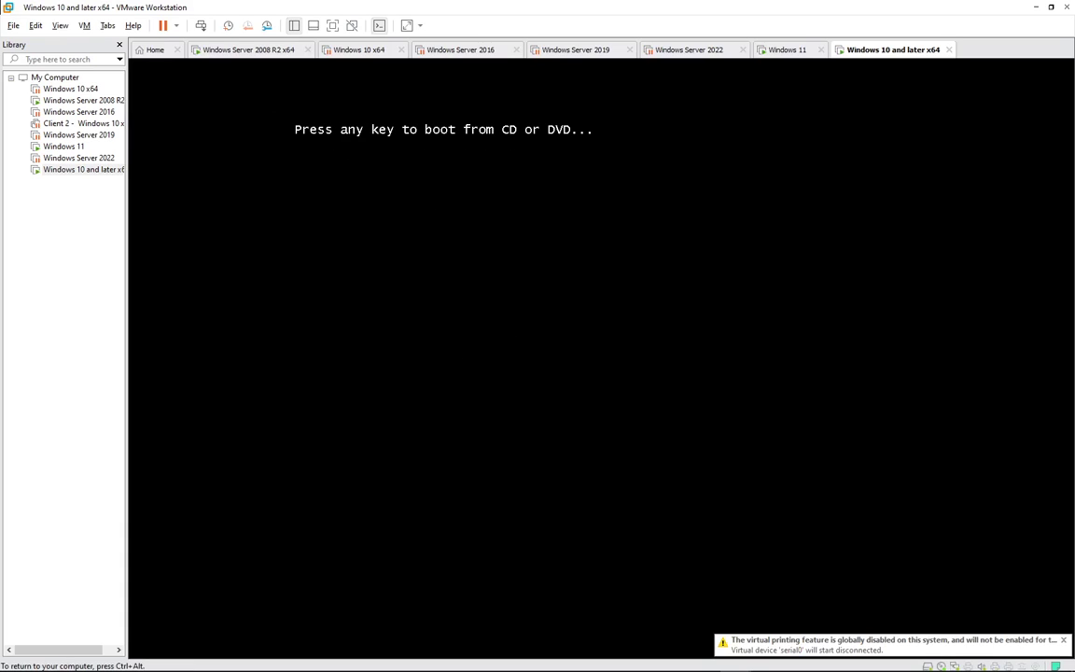
key("Return")
key("ctrl+alt")
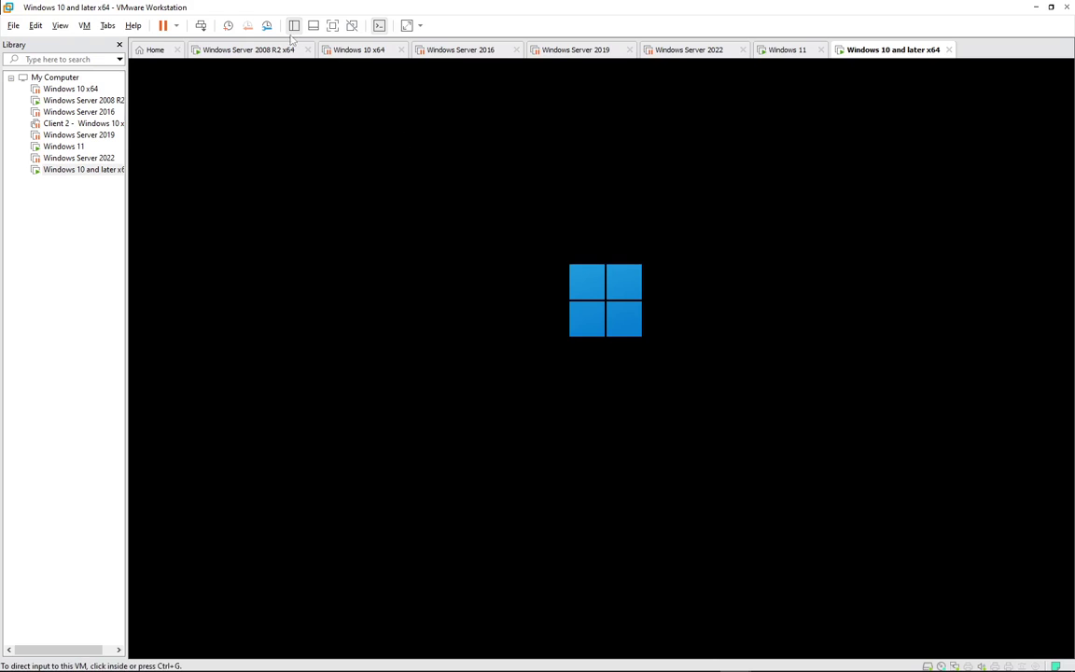
left_click(177, 25)
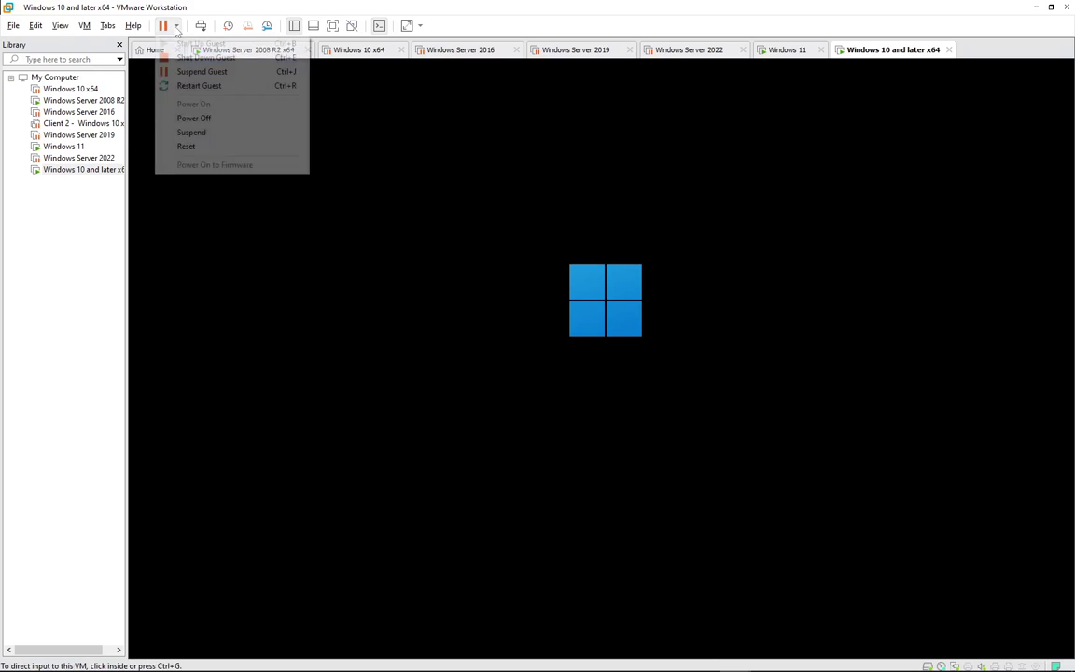
left_click(192, 118)
left_click(557, 376)
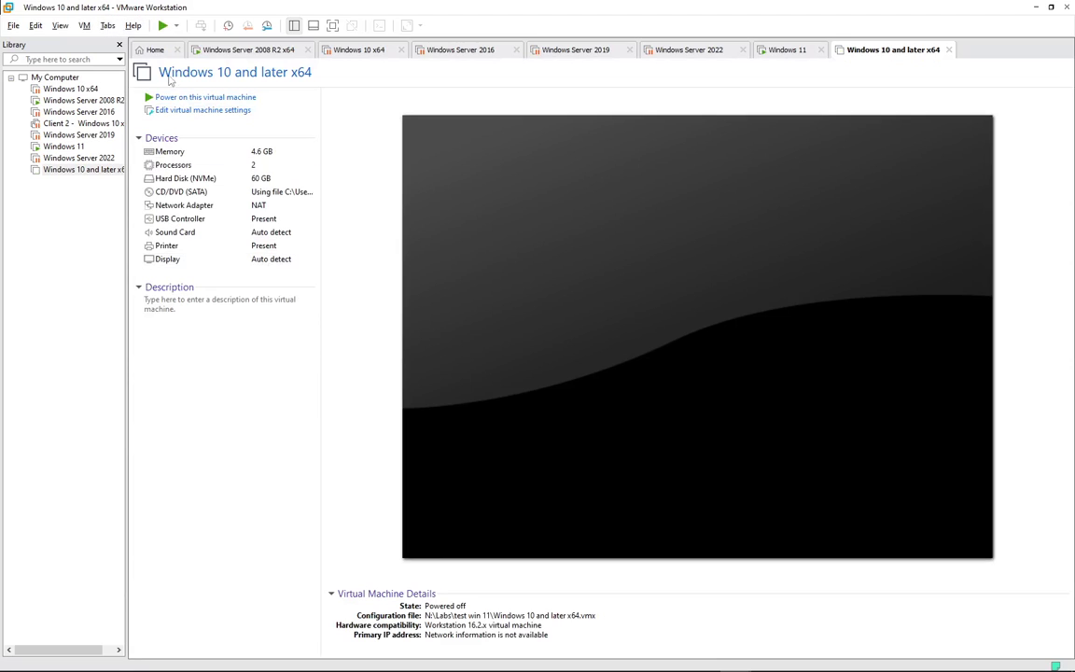
- Encrypt the VM with a password via Options > Access Control > Encrypt
left_click(199, 111)
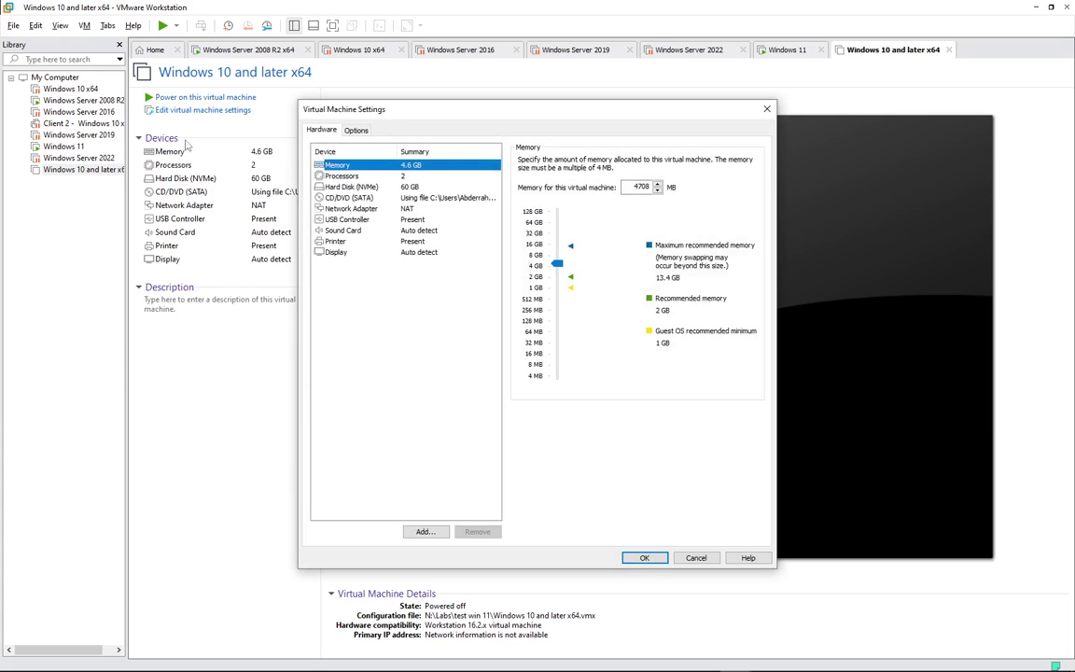
left_click(366, 253)
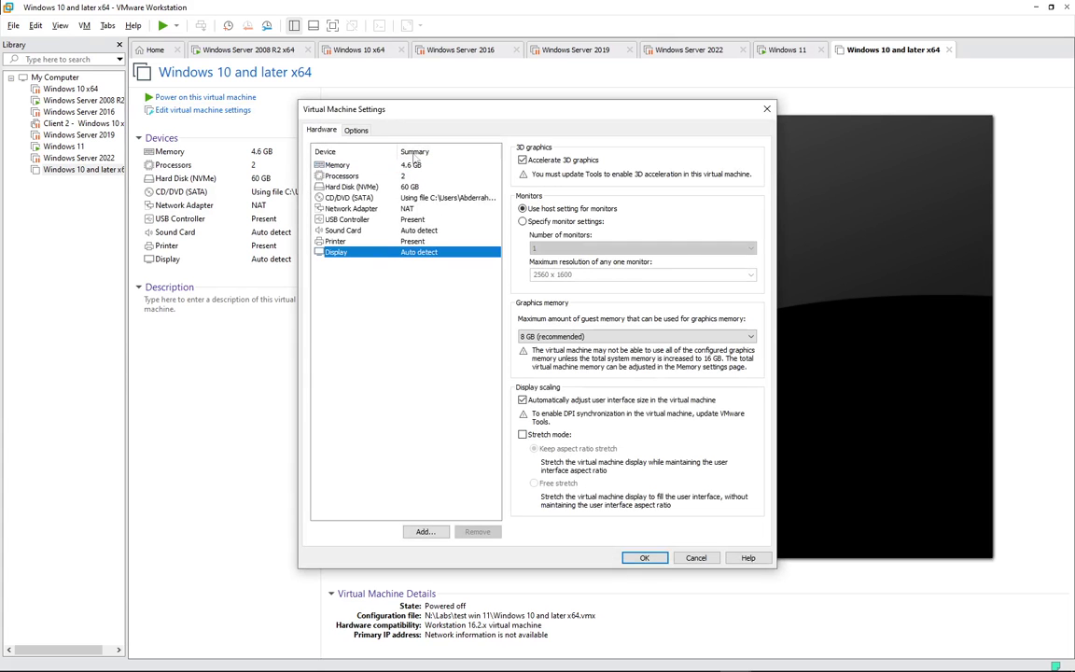
left_click(355, 131)
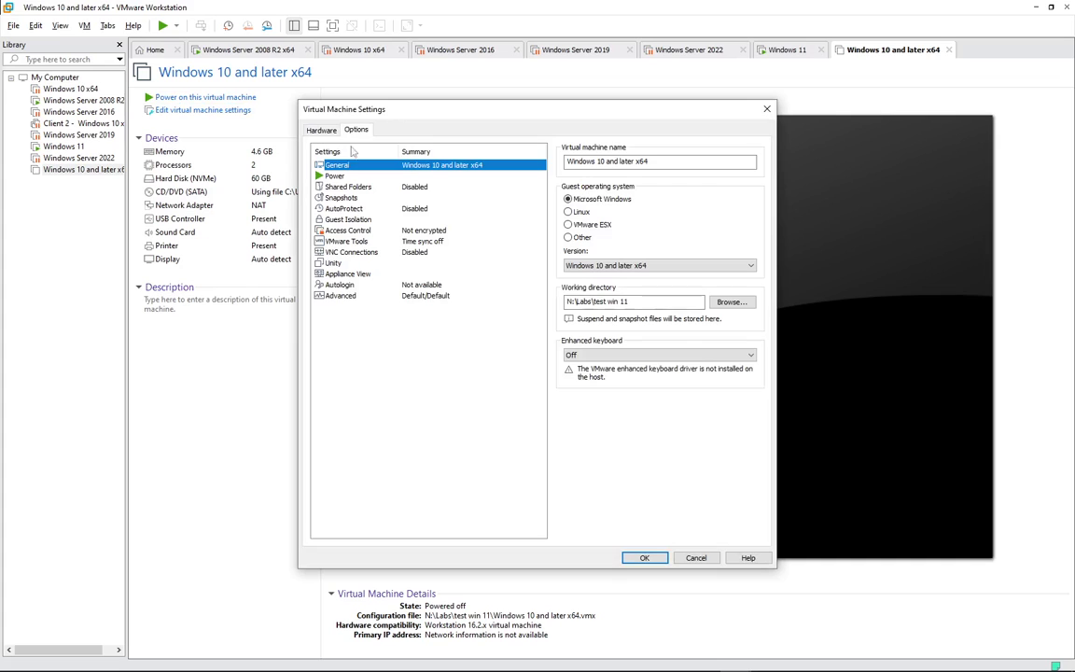
left_click(369, 221)
left_click(367, 230)
left_click(720, 213)
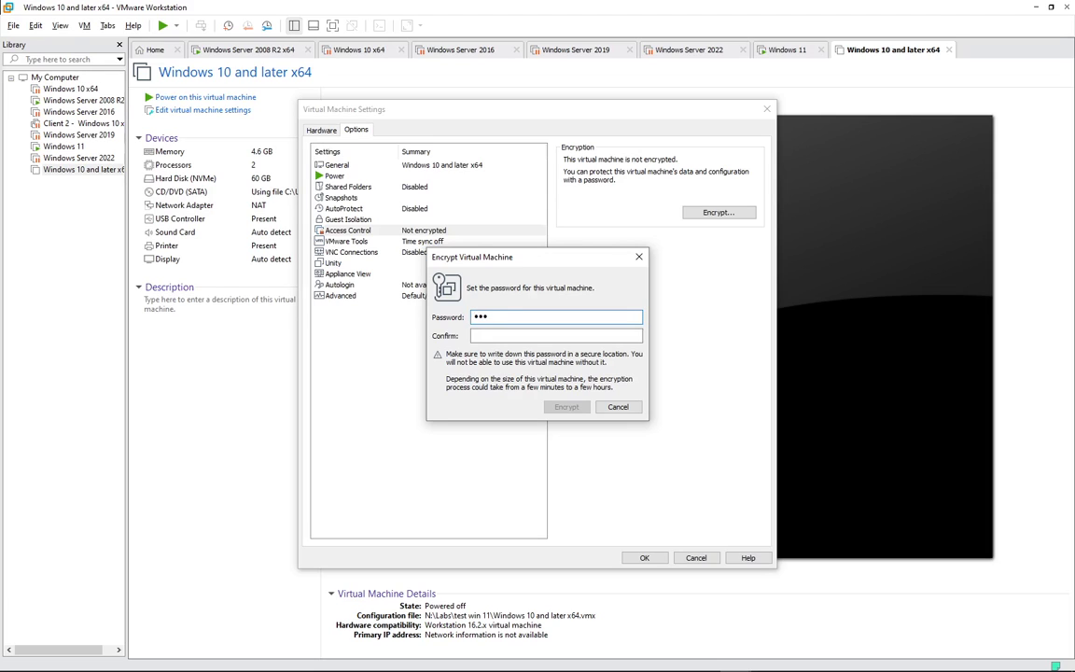
type("•••")
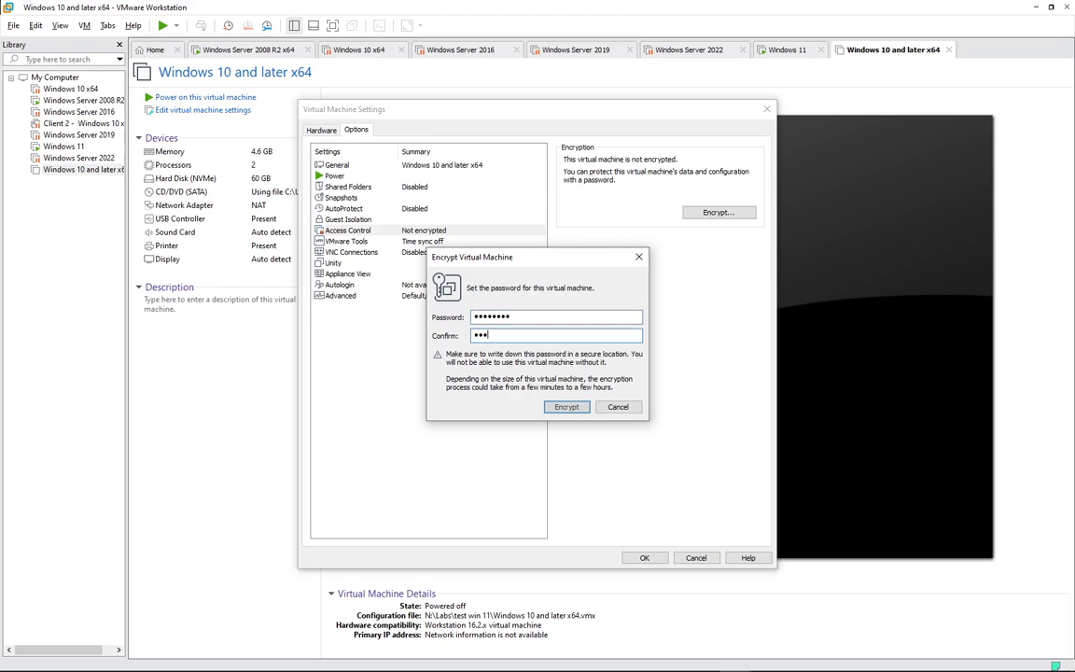
type("••")
key("Return")
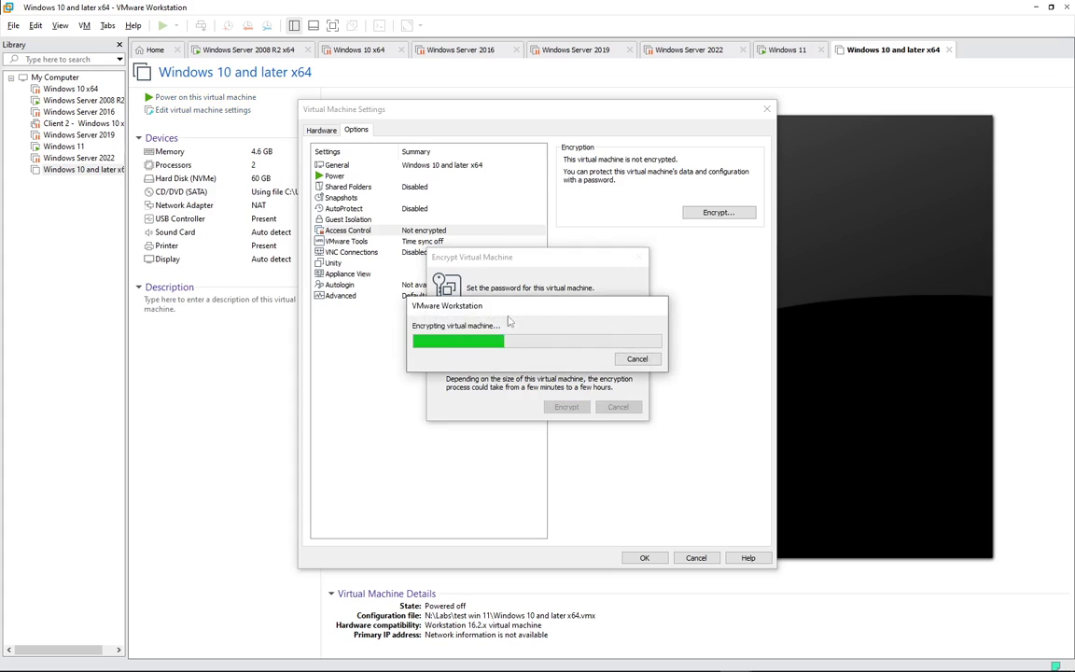
- Add a Trusted Platform Module to the VM, save the settings, and power it on
left_click(346, 295)
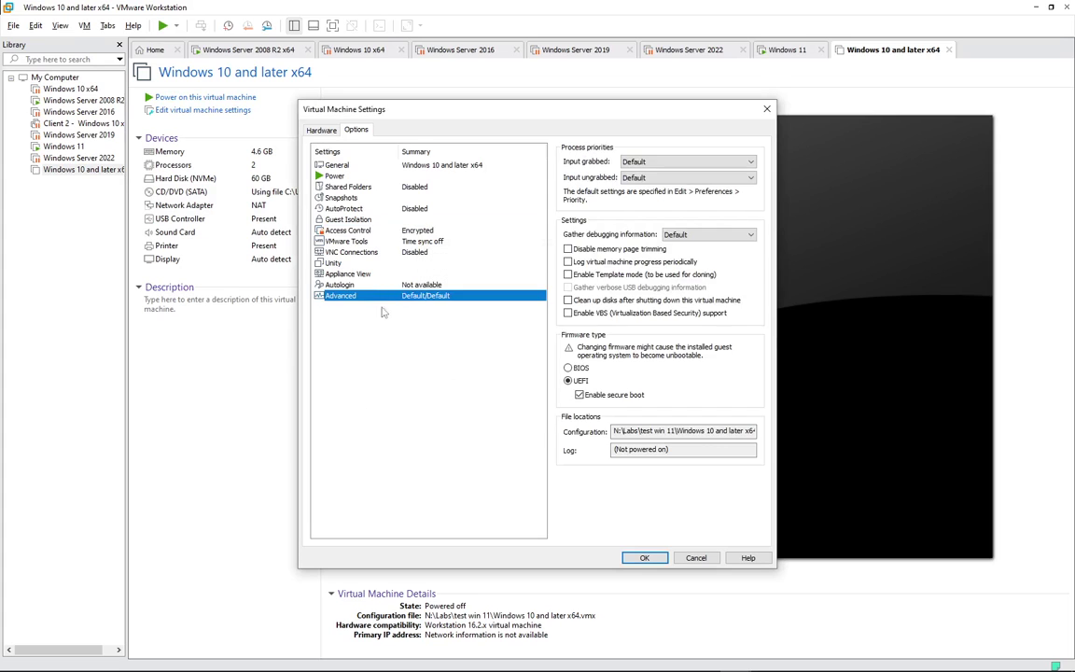
left_click(327, 131)
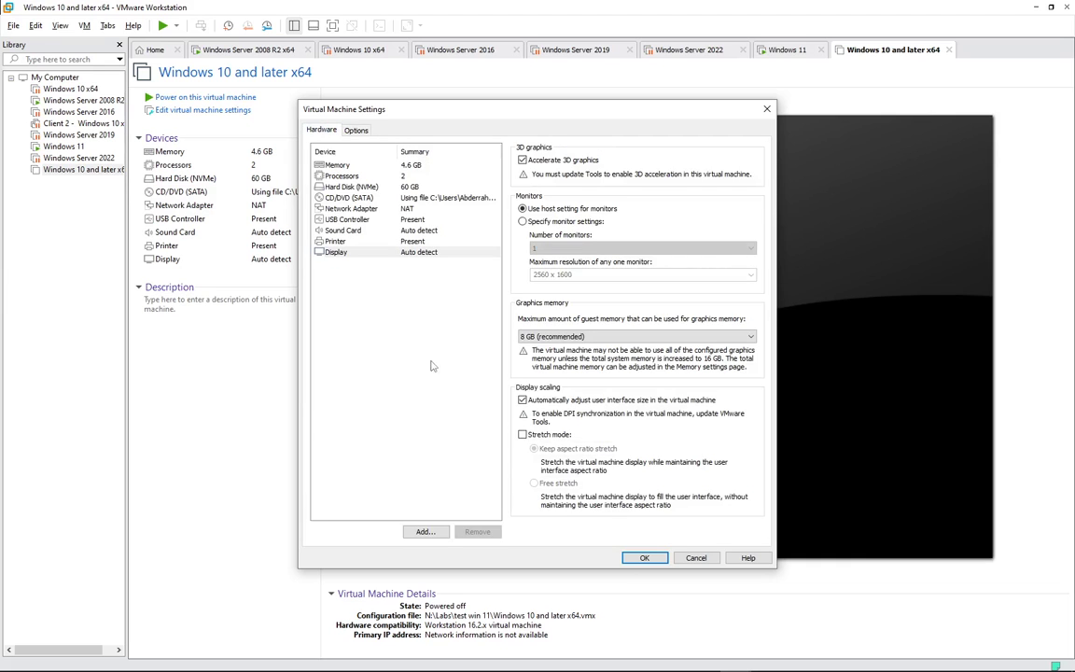
left_click(424, 531)
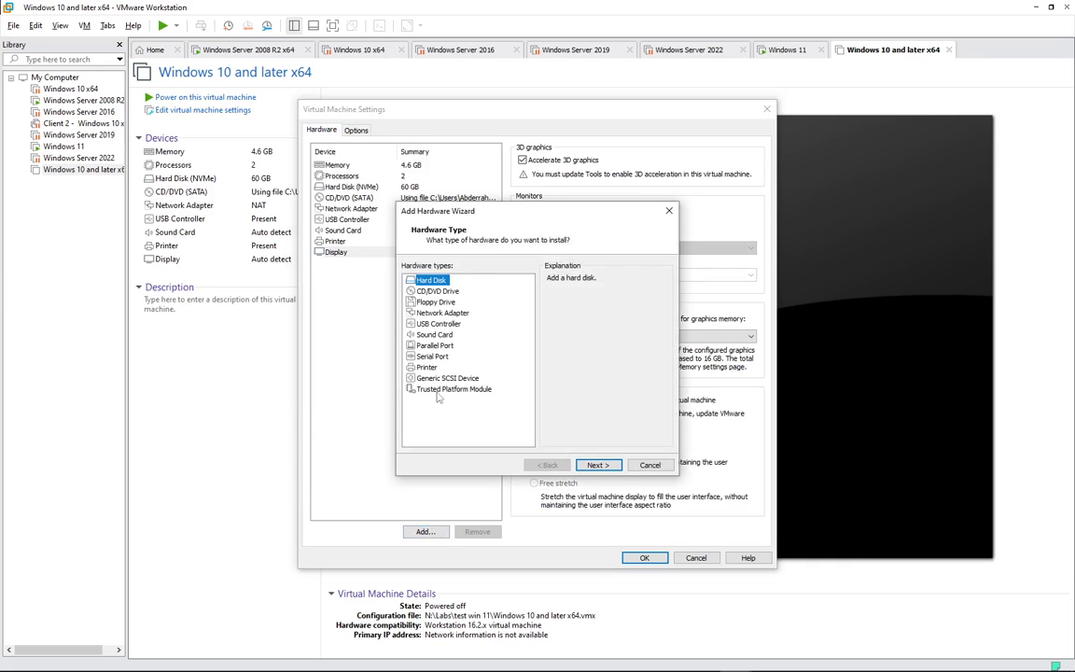
left_click(439, 389)
left_click(602, 465)
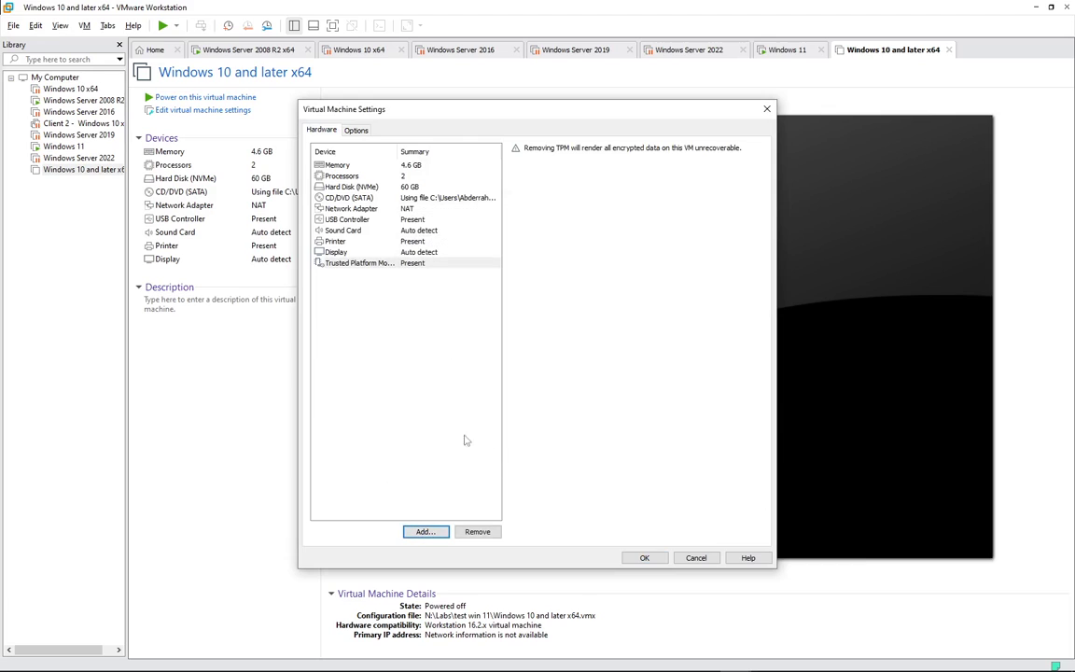
left_click(644, 557)
left_click(234, 98)
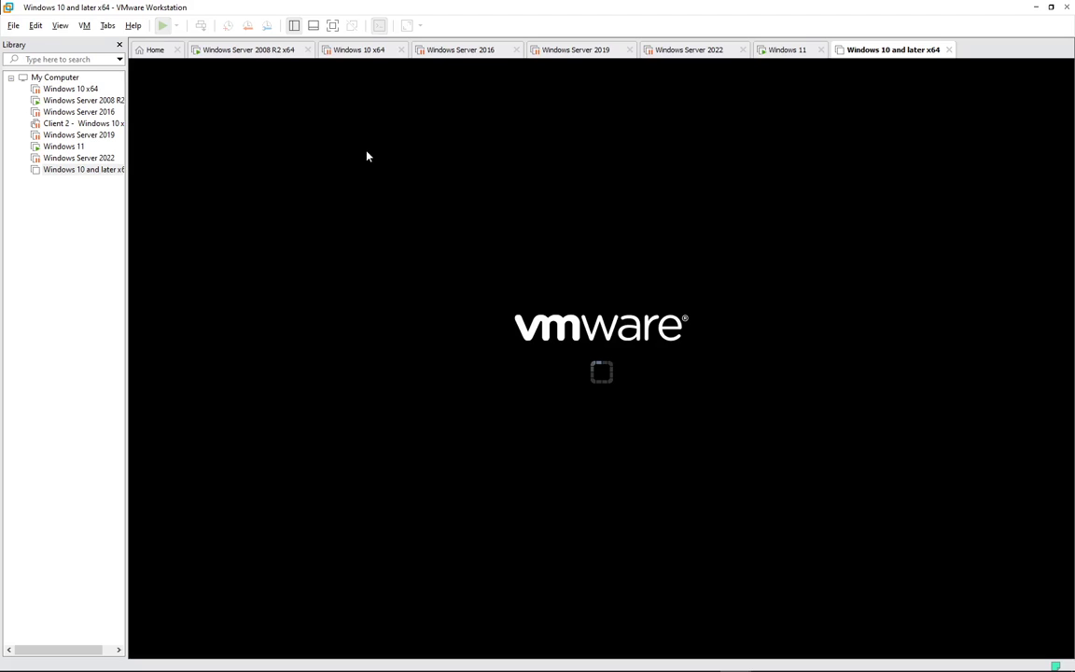
left_click(896, 659)
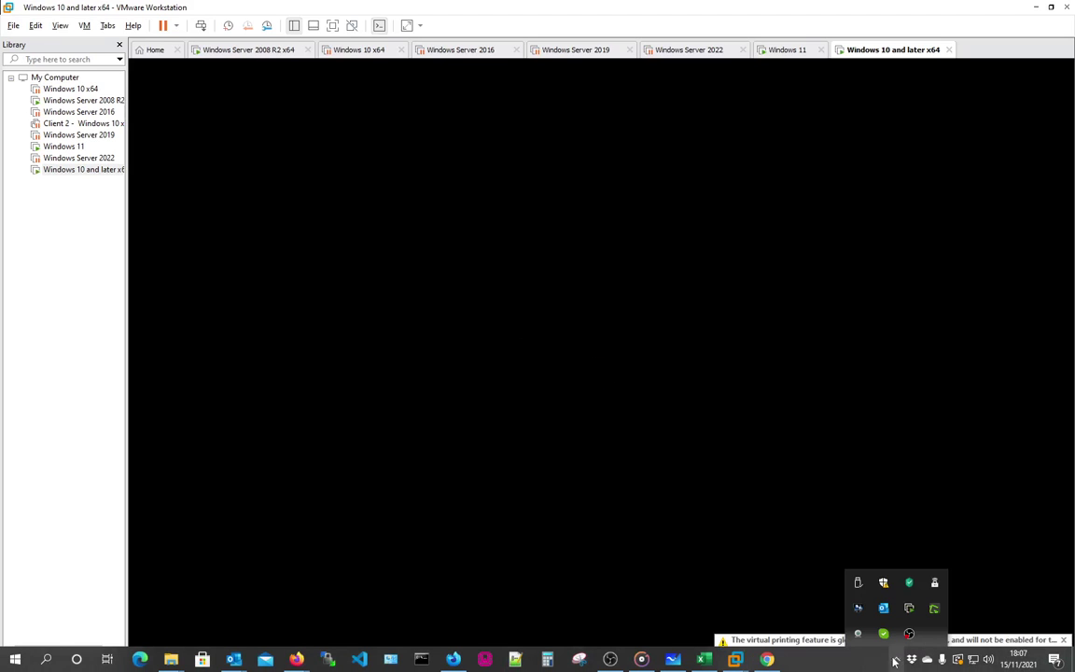
- Boot the VM from the installation DVD and give it keyboard and mouse input
left_click(590, 329)
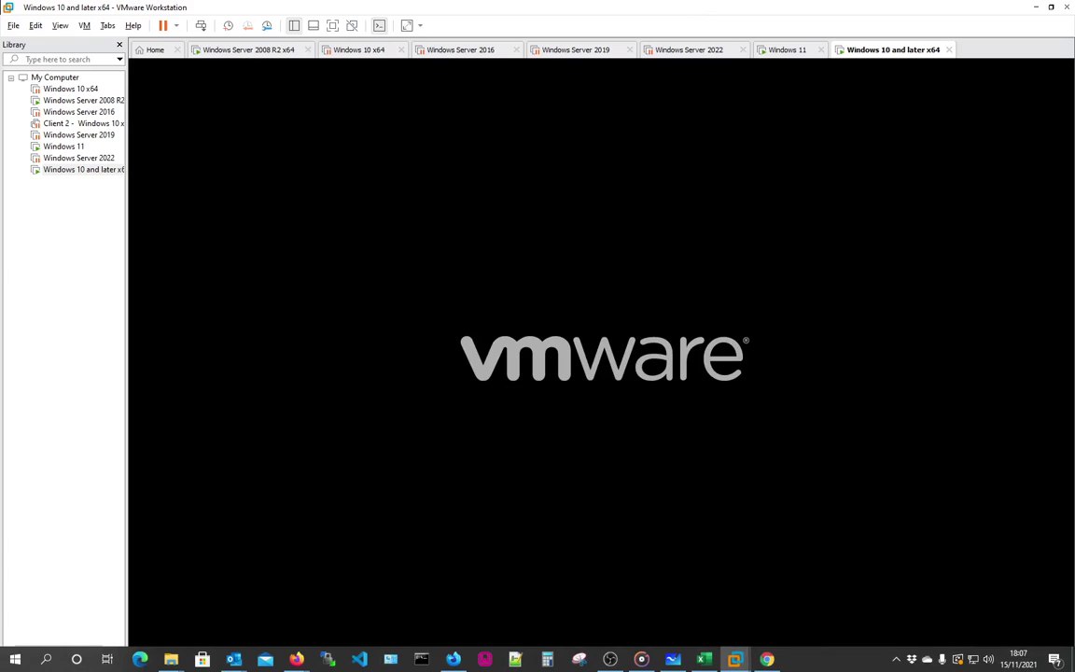
key("Return")
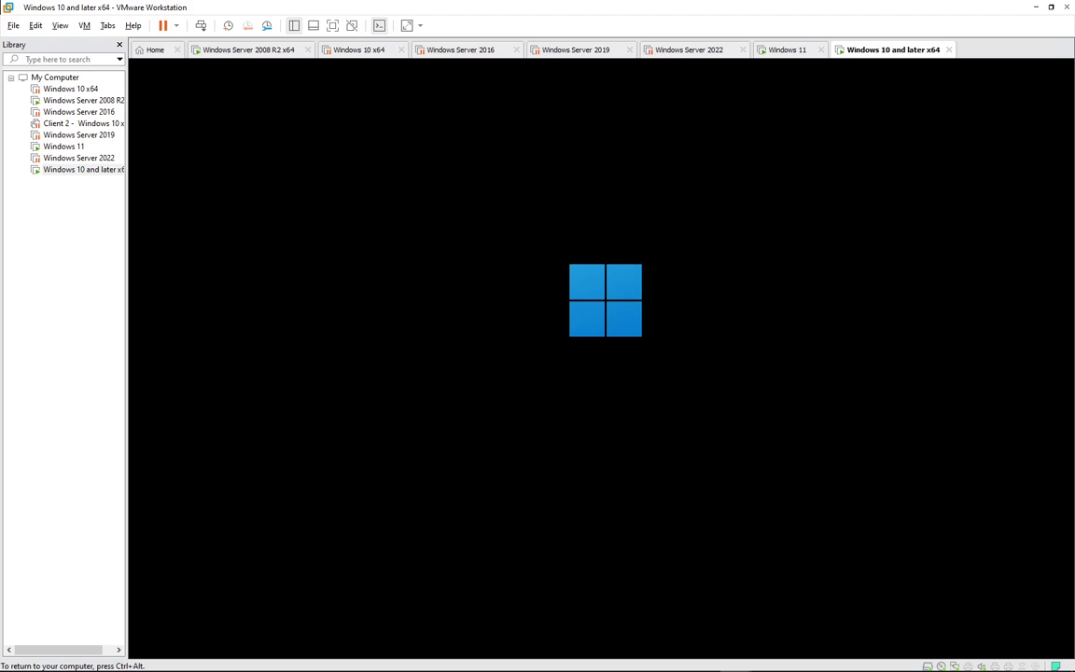
key("ctrl+alt")
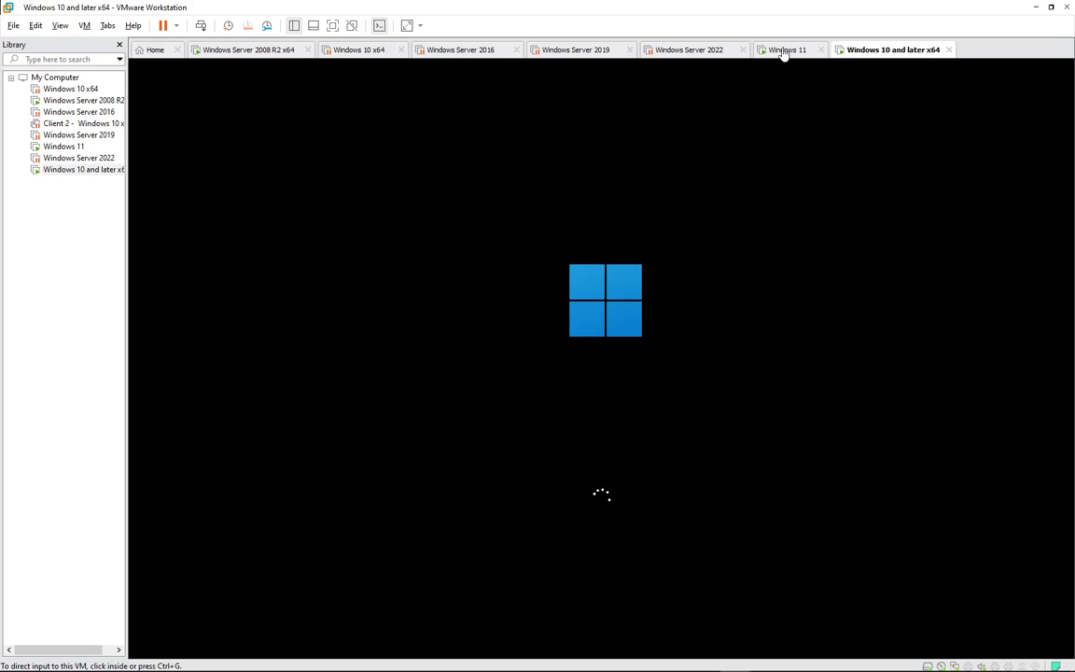
left_click(784, 50)
left_click(608, 358)
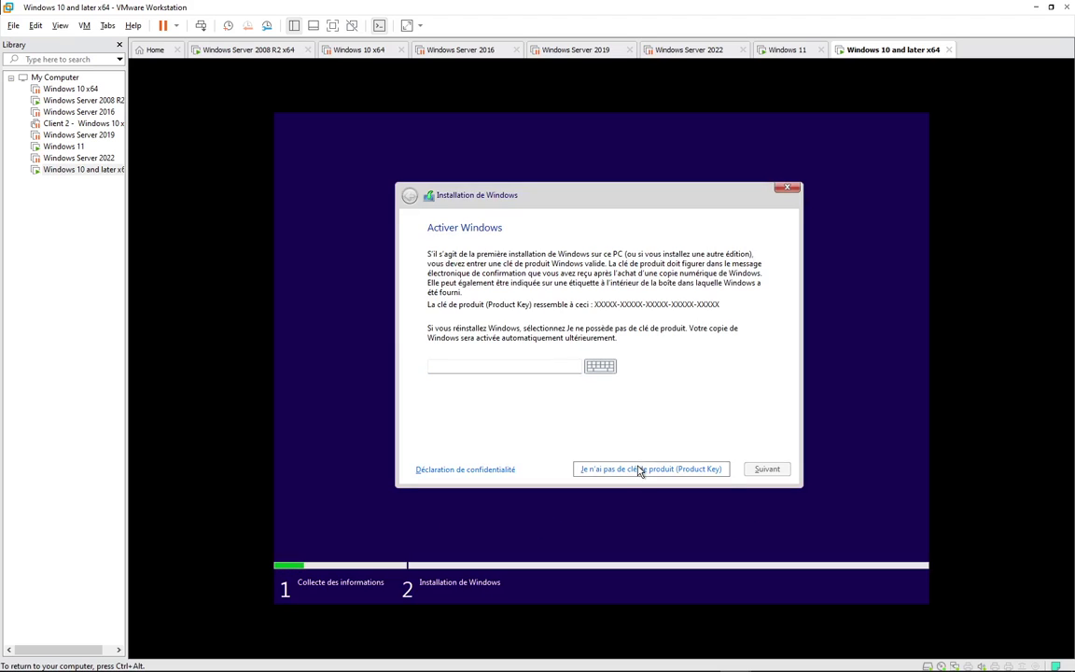
- Skip the product key, choose Windows 11 Professionnel, and accept the licence terms
left_click(639, 470)
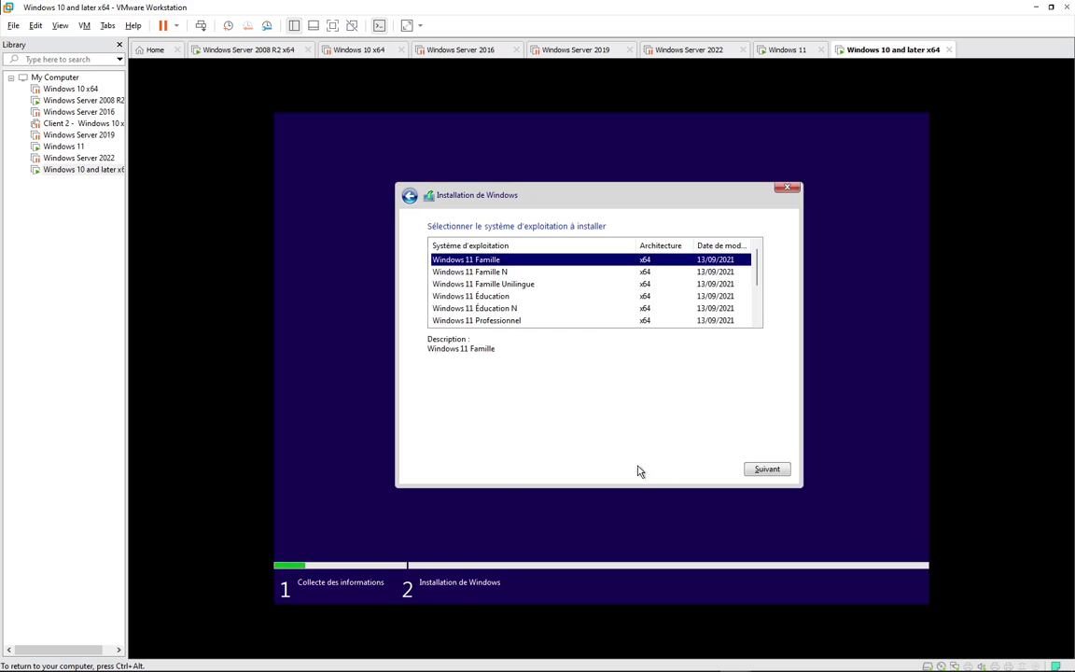
scroll(546, 308, "down", 2)
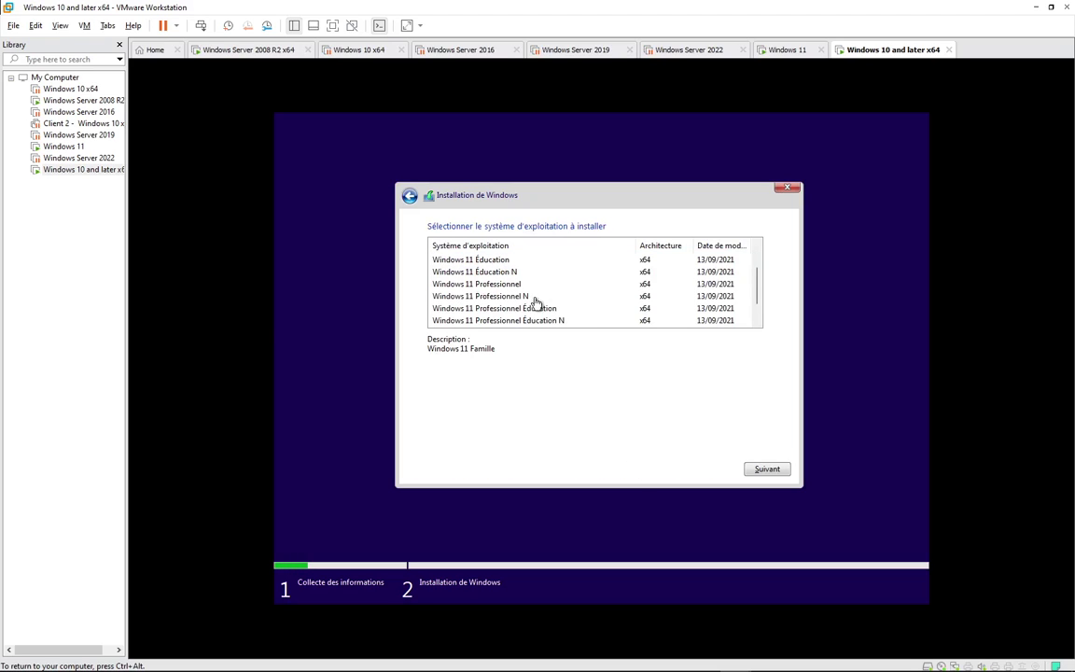
left_click(516, 285)
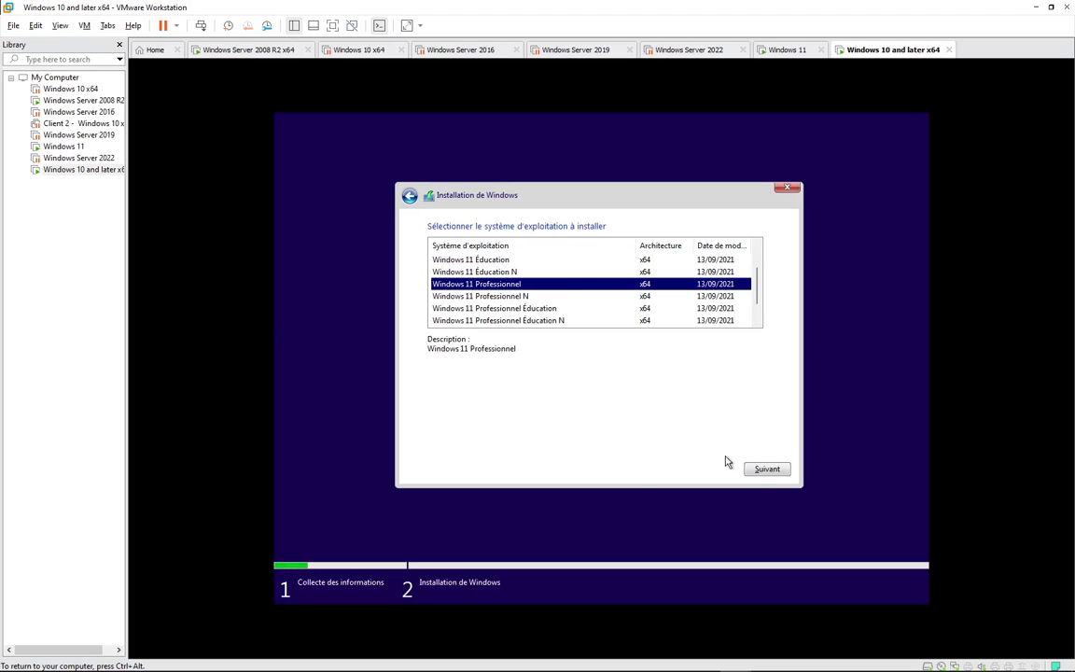
left_click(760, 470)
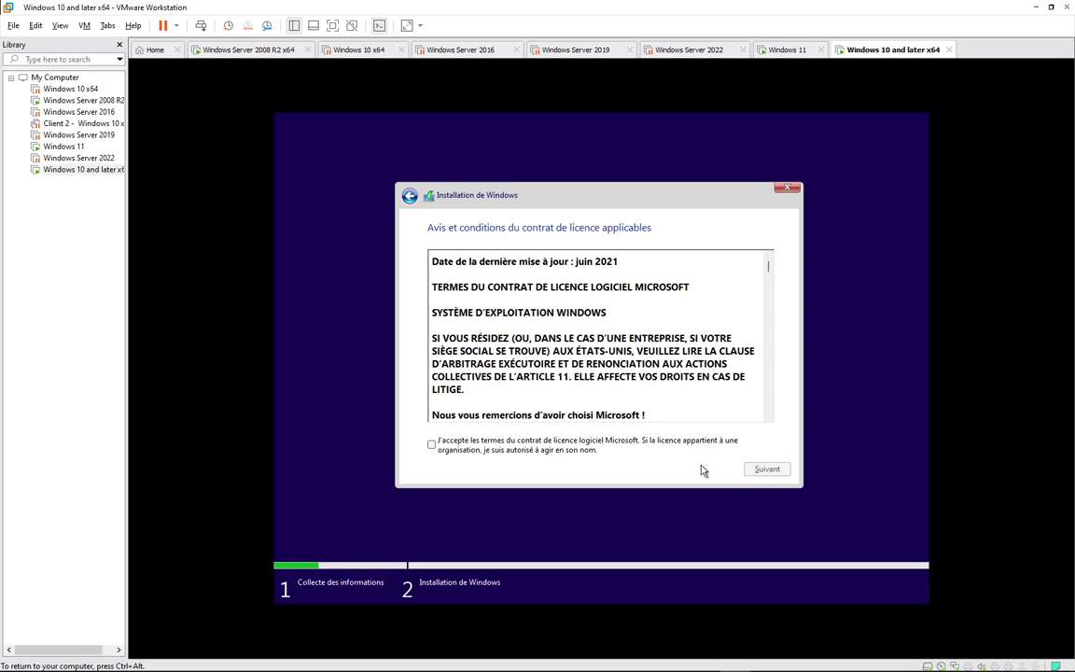
left_click(623, 451)
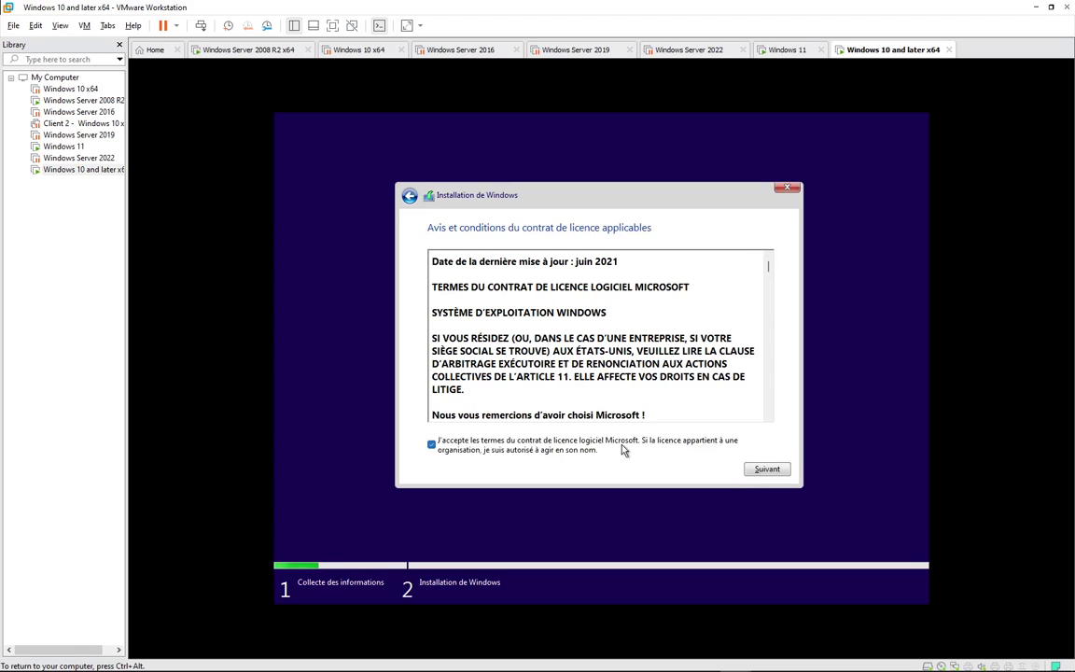
left_click(765, 469)
- Choose a custom install, create a new partition on the empty disk, then suspend the VM
left_click(583, 348)
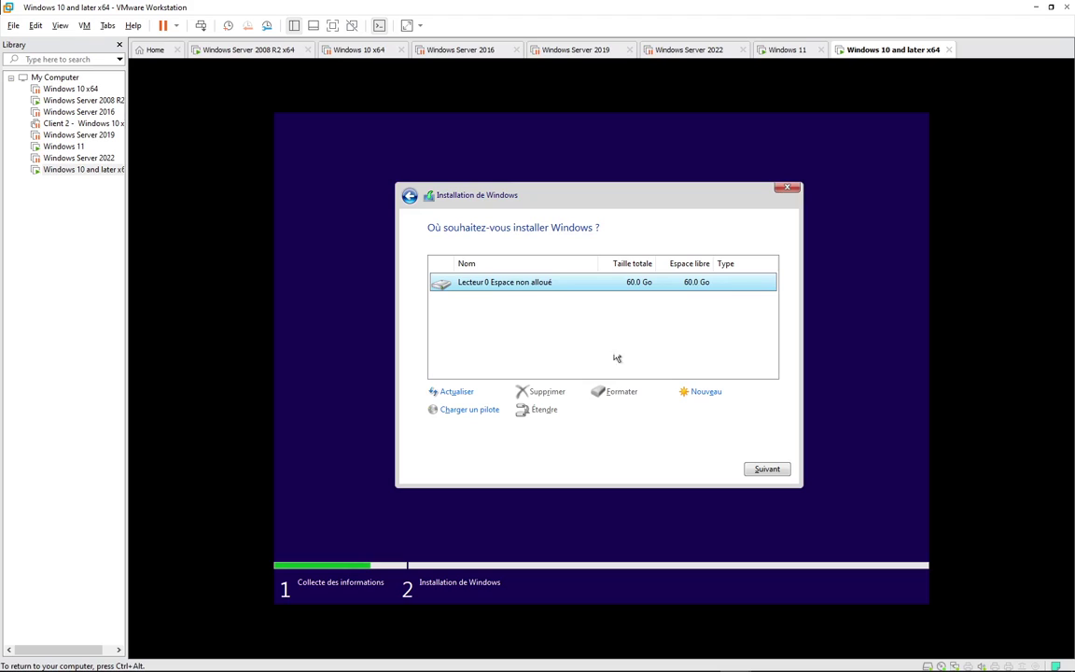
left_click(707, 392)
left_click(719, 410)
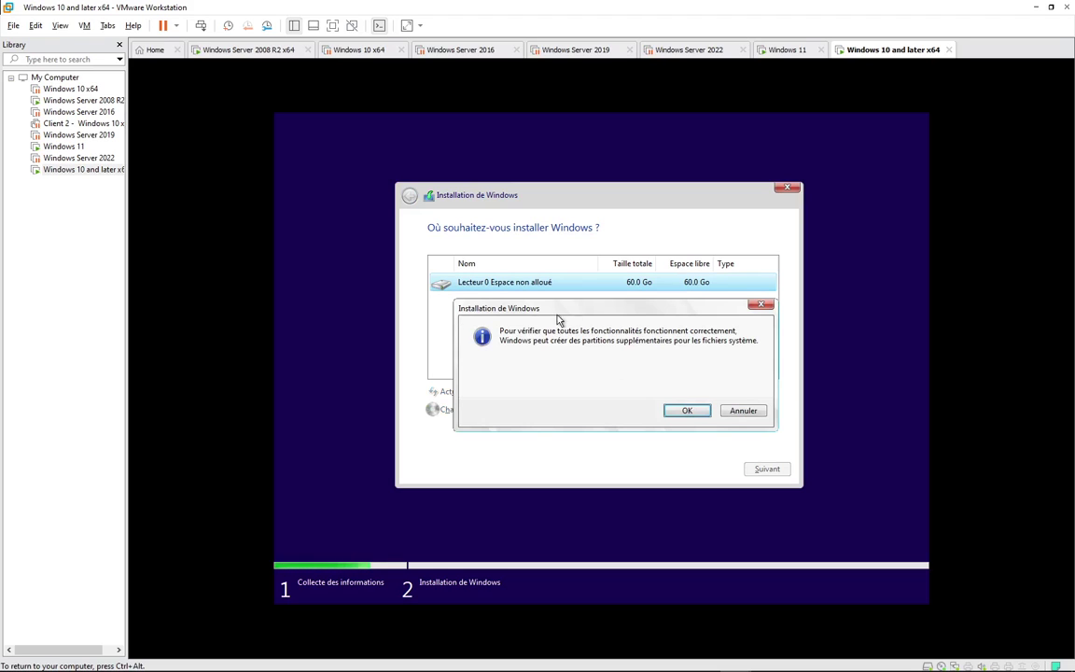
left_click(674, 411)
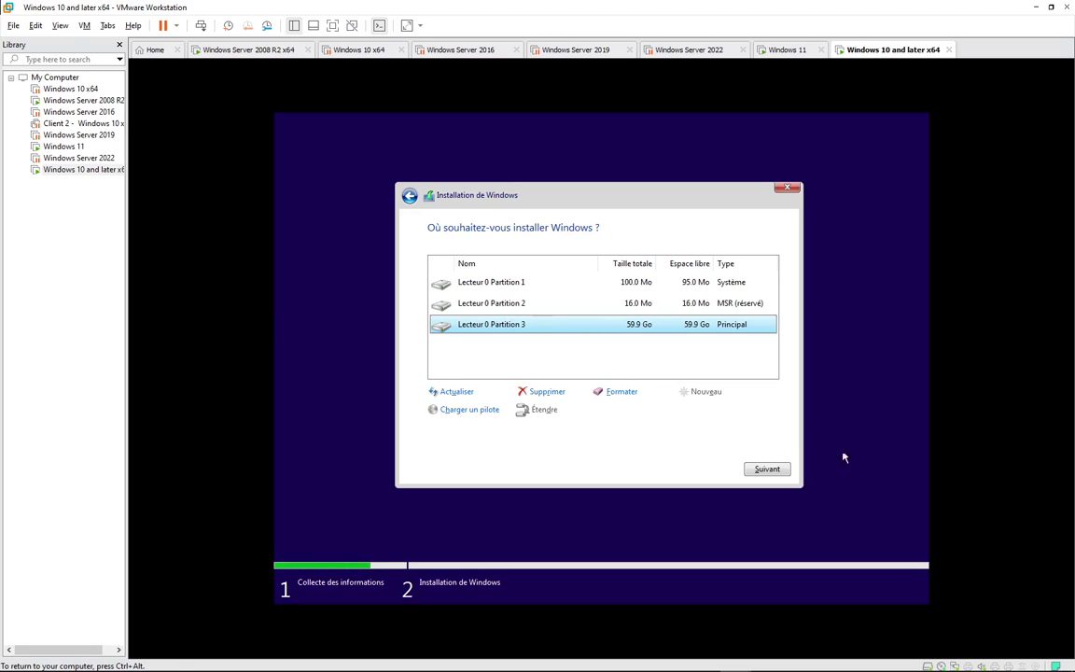
key("ctrl+alt")
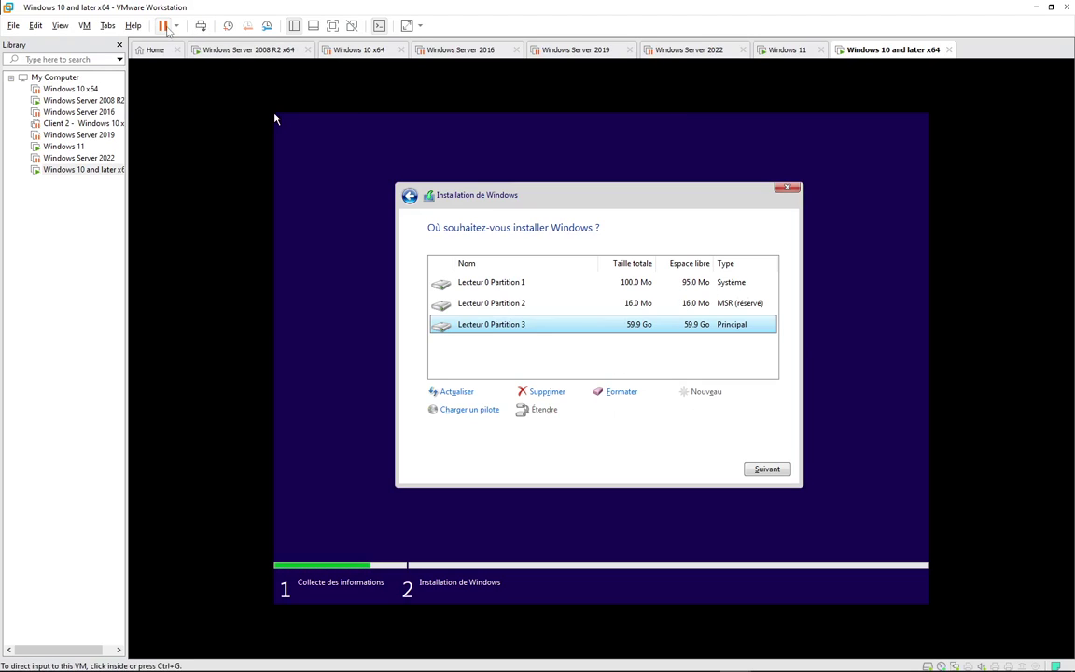
key("ctrl+z")
- Confirm the Windows 11 VM's network adapter is Host-only, then right-click Ce PC
left_click(788, 52)
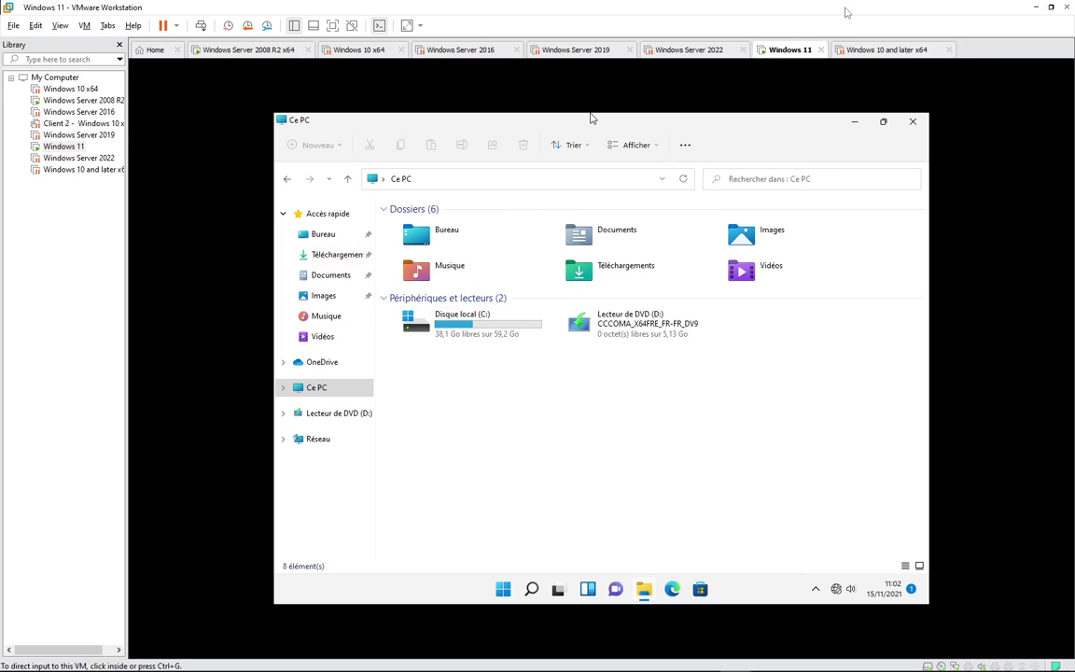
right_click(785, 49)
left_click(816, 217)
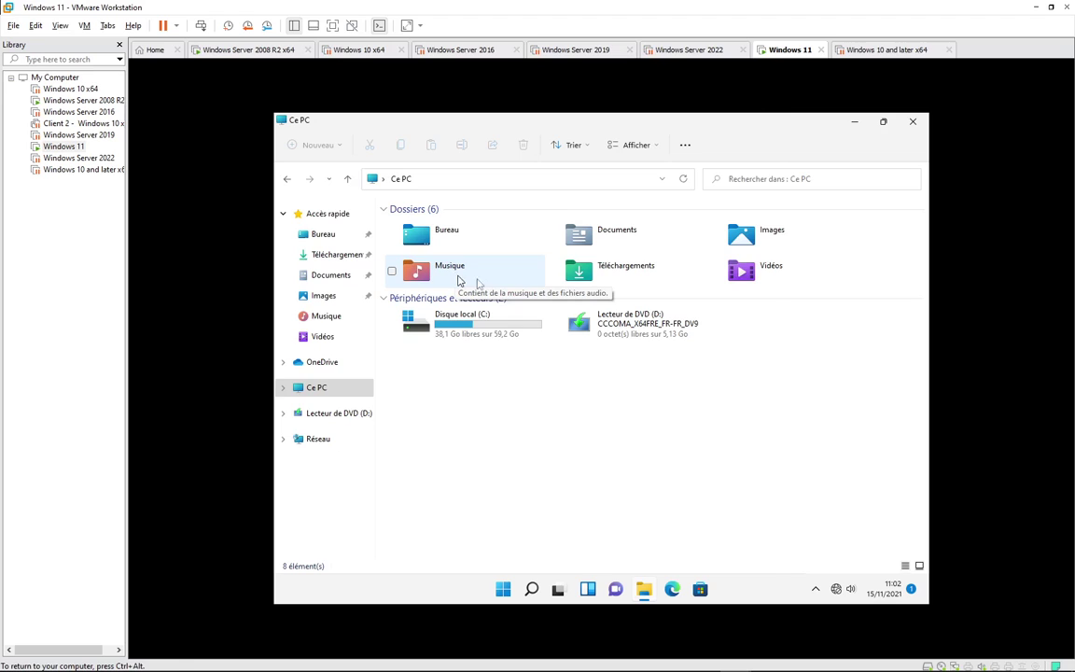
left_click(352, 208)
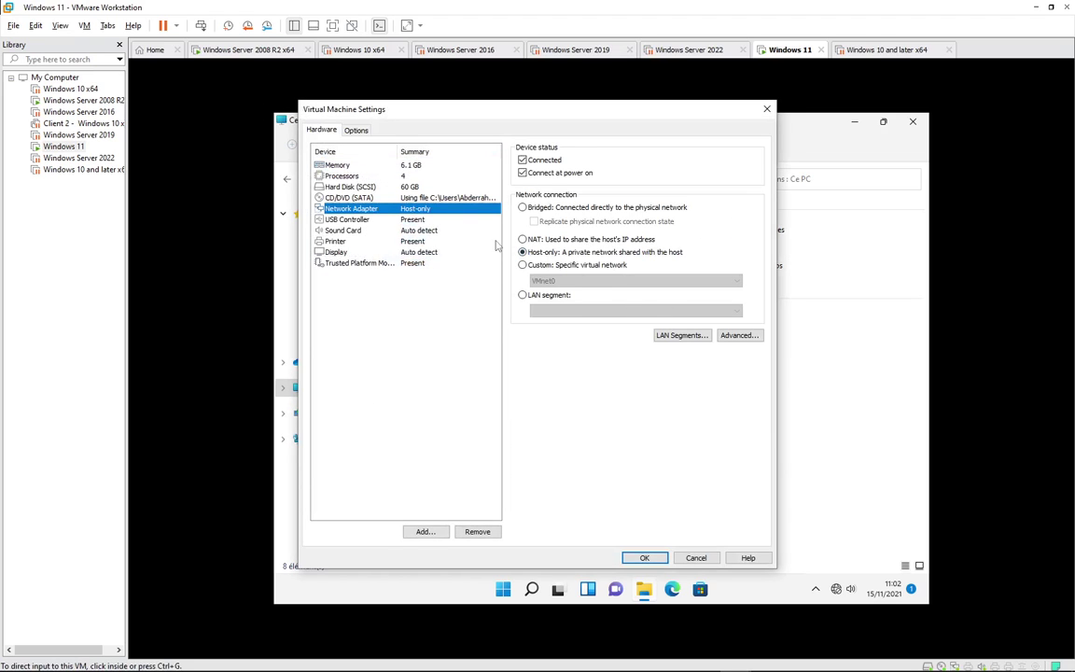
left_click(644, 557)
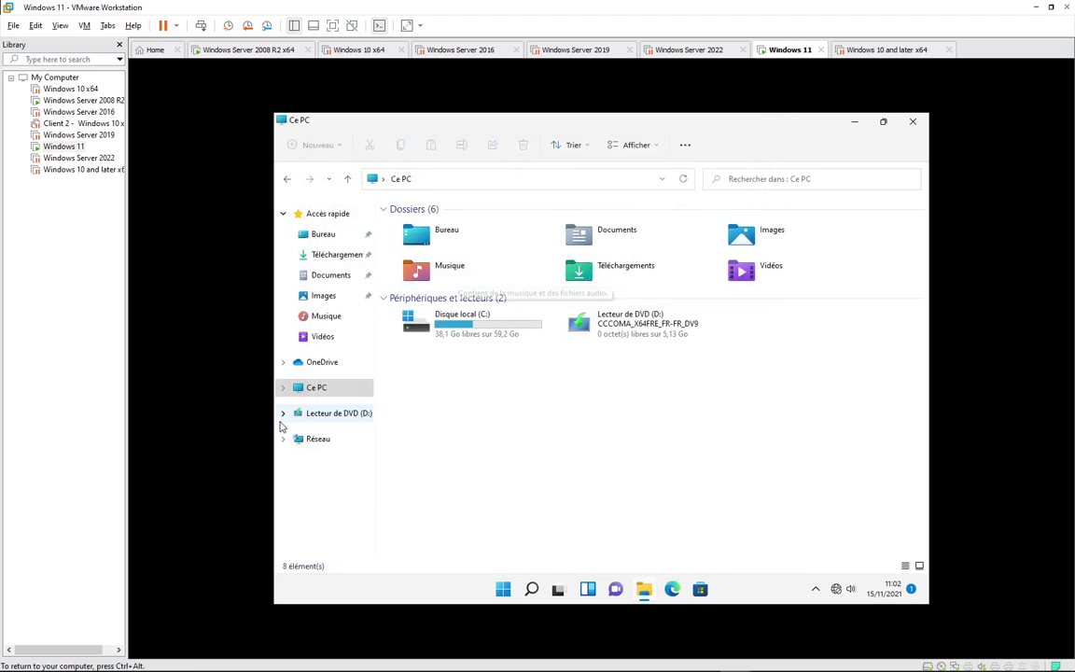
right_click(319, 393)
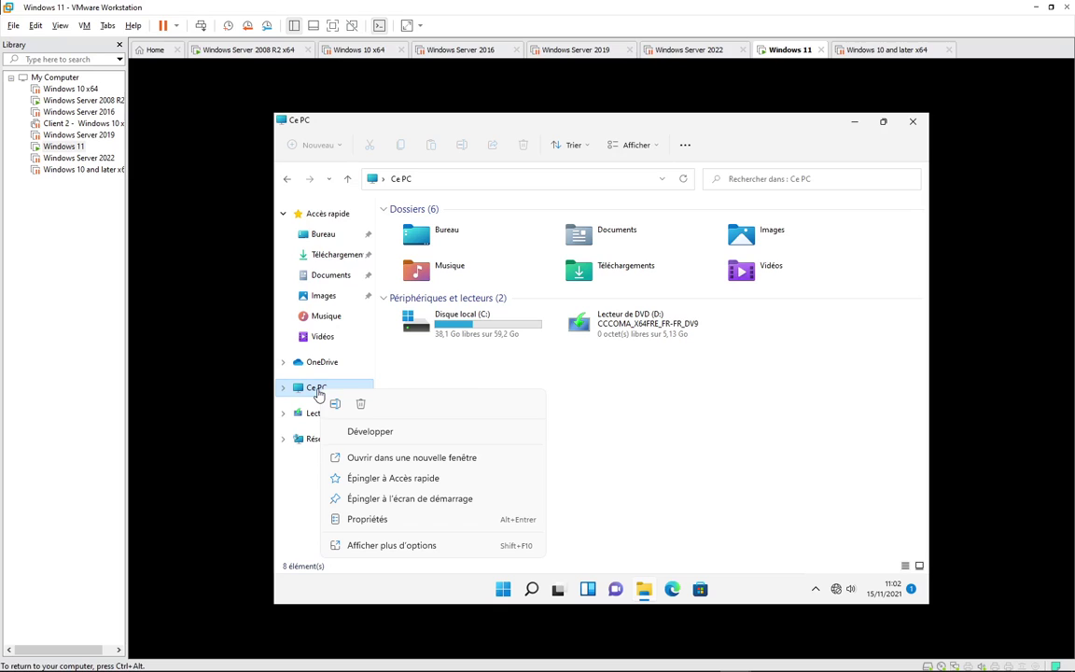
- Open the properties of Ce PC, review them, and close the Settings window
left_click(365, 521)
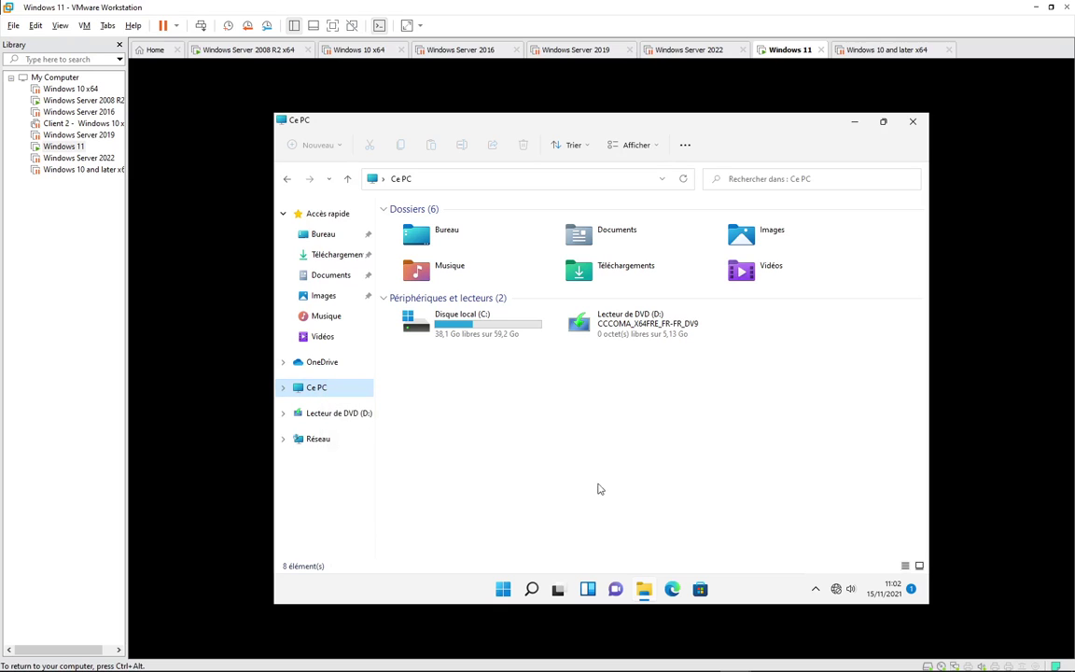
left_click(503, 589)
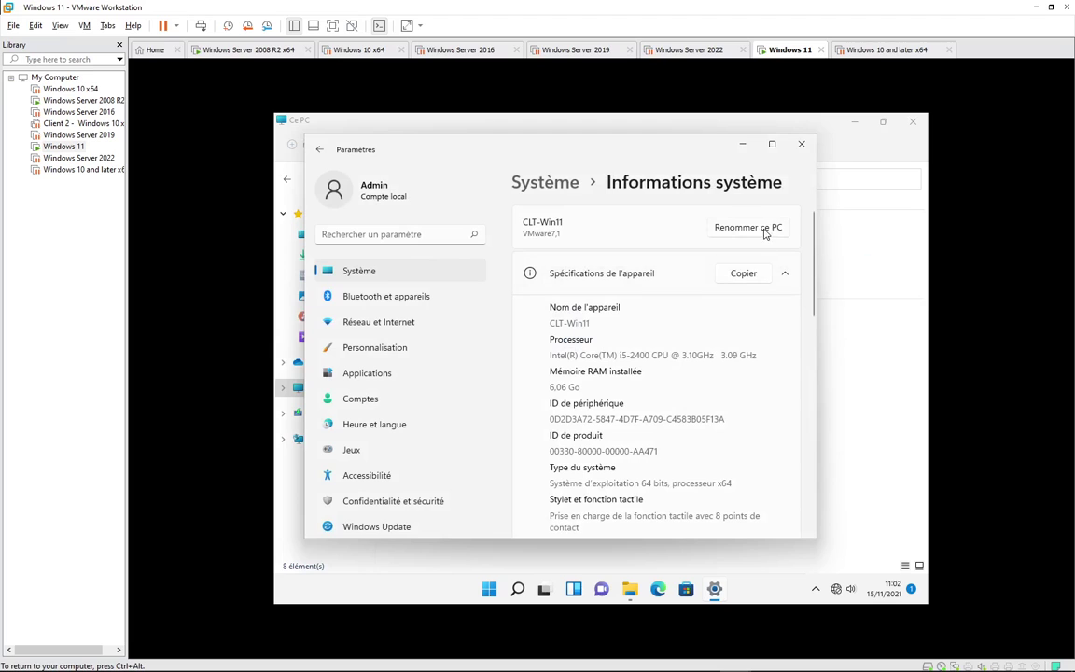
scroll(651, 384, "down", 3)
scroll(640, 379, "up", 3)
scroll(383, 469, "down", 1)
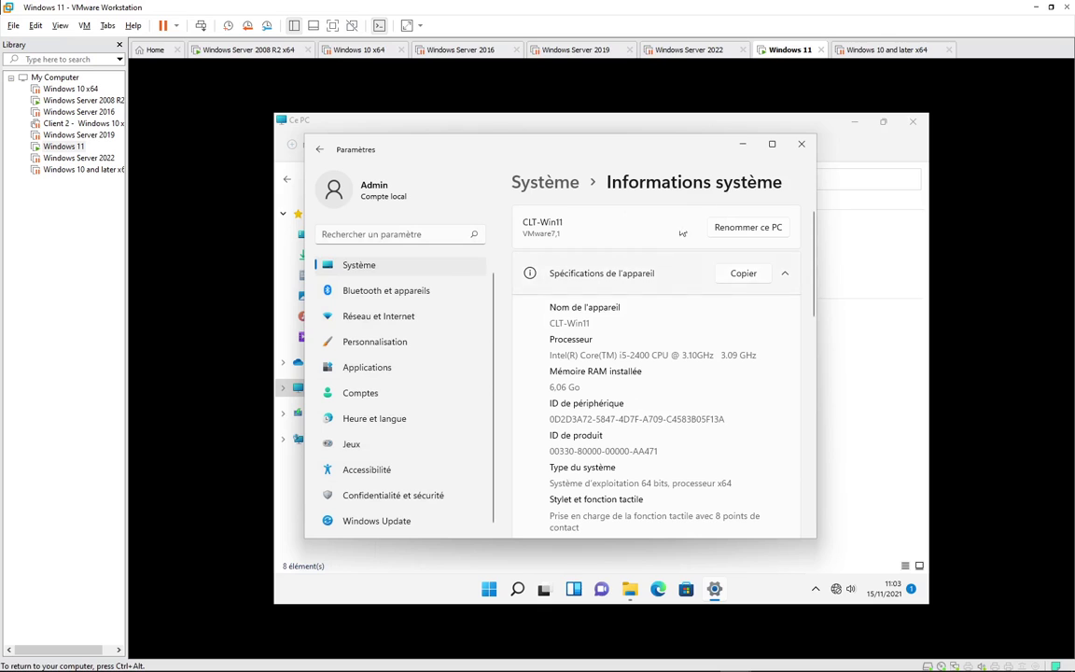
left_click(803, 145)
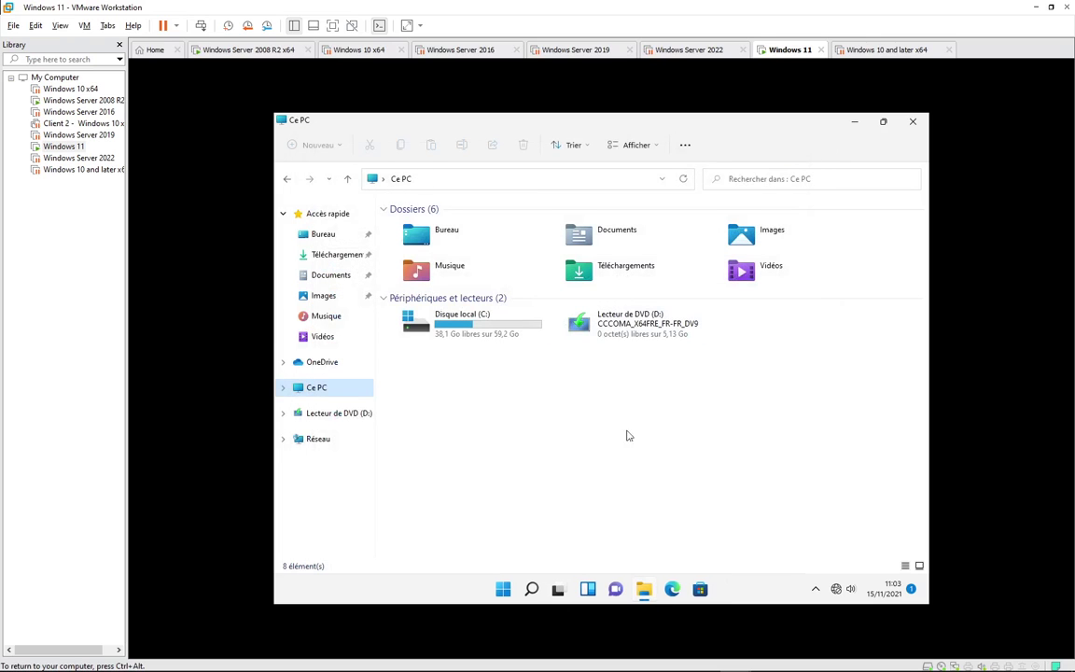
- Review CLT-Win11's System information in Settings, showing Windows 11 Professionnel 21H2, then close it
left_click(503, 589)
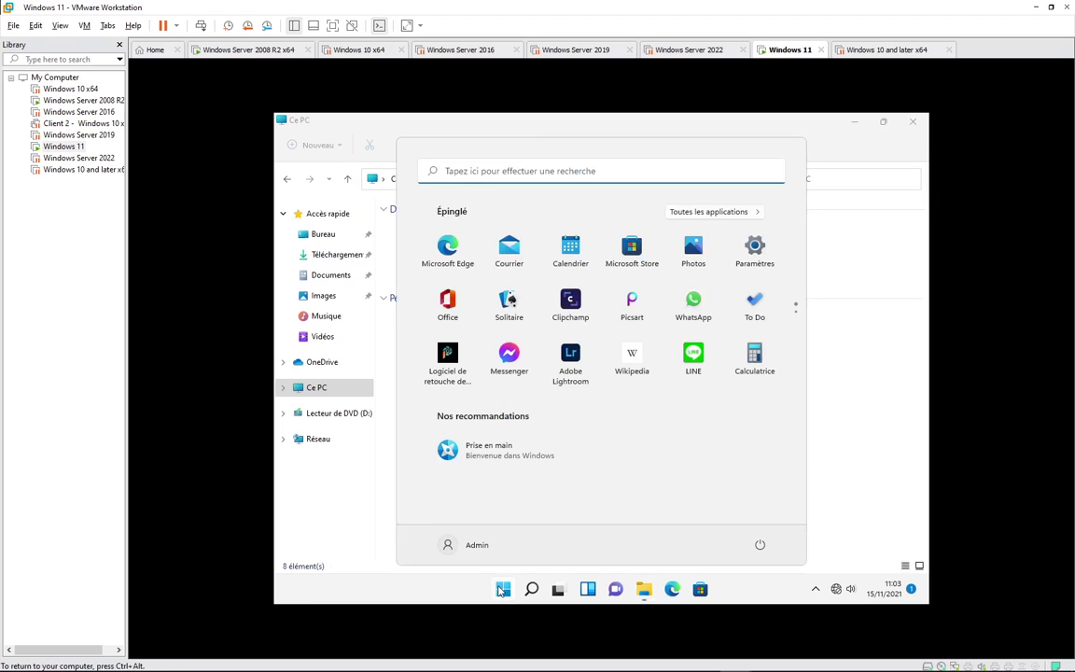
left_click(755, 250)
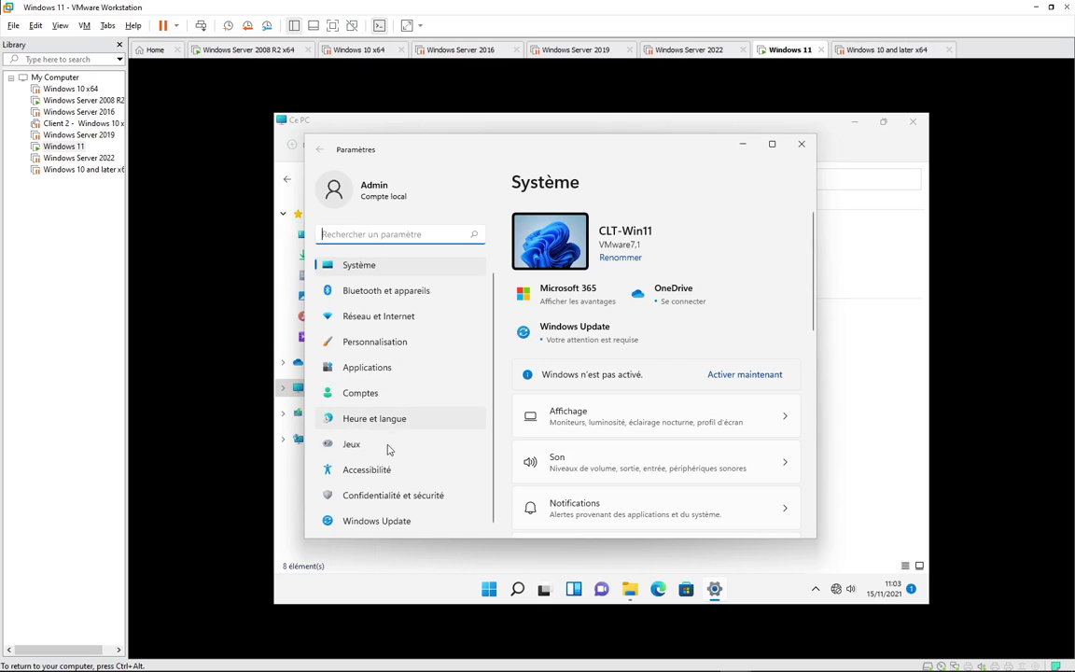
left_click(371, 268)
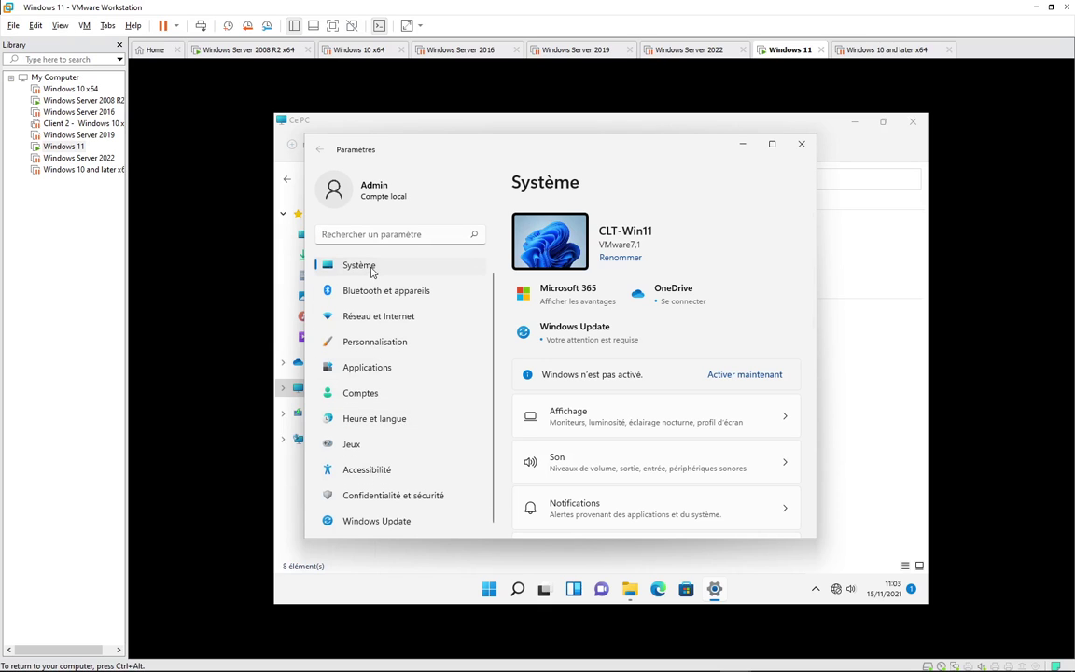
scroll(616, 401, "down", 10)
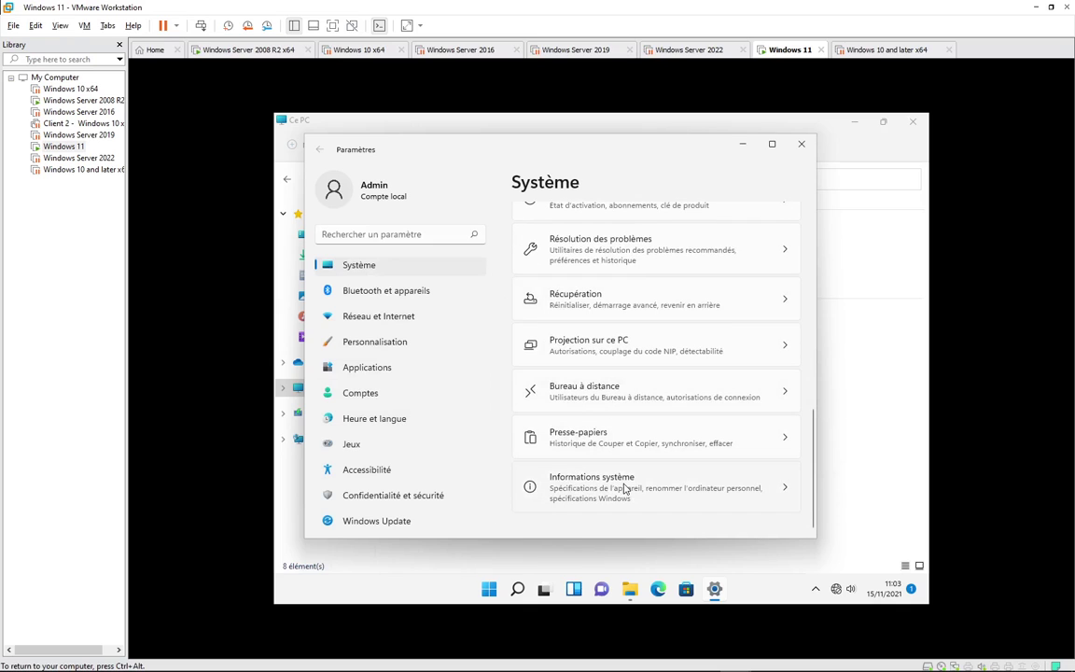
left_click(625, 488)
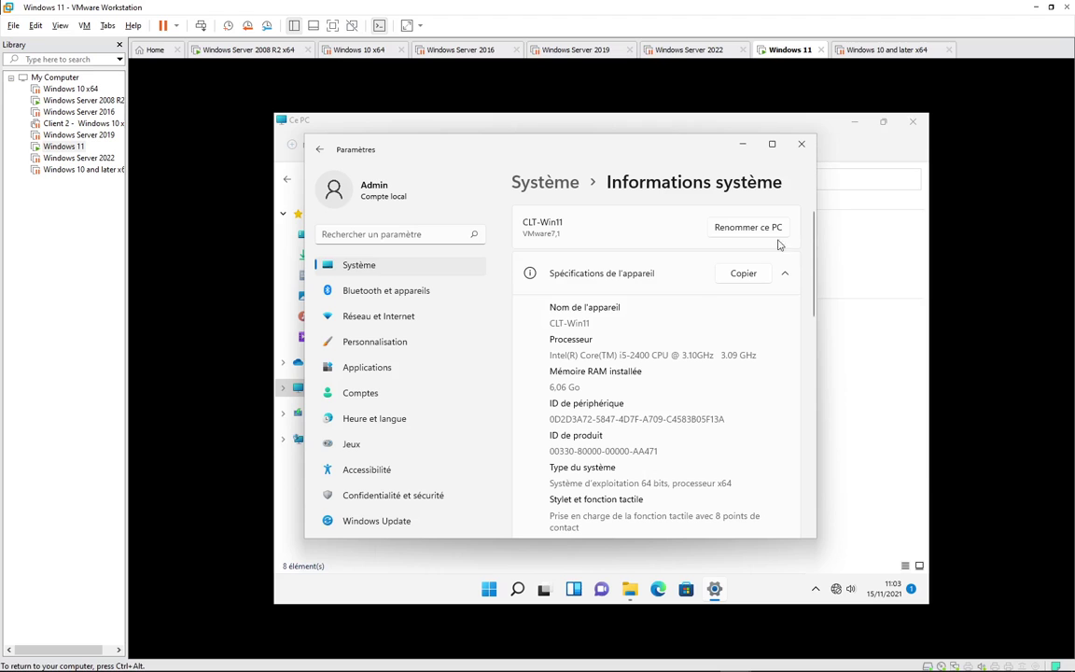
scroll(616, 374, "down", 10)
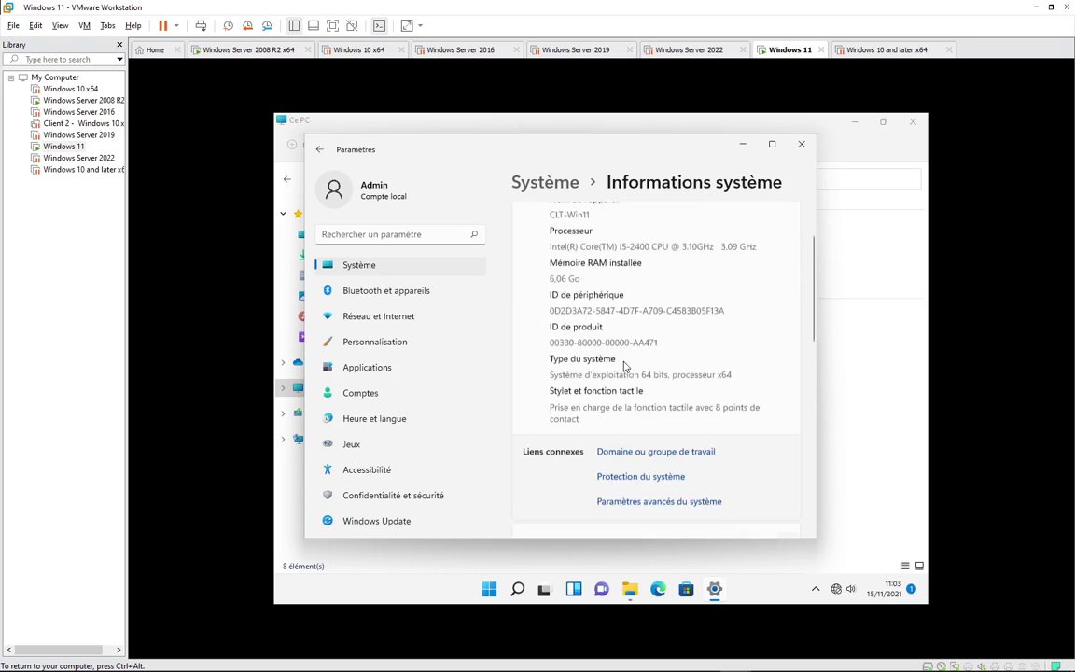
scroll(608, 378, "up", 10)
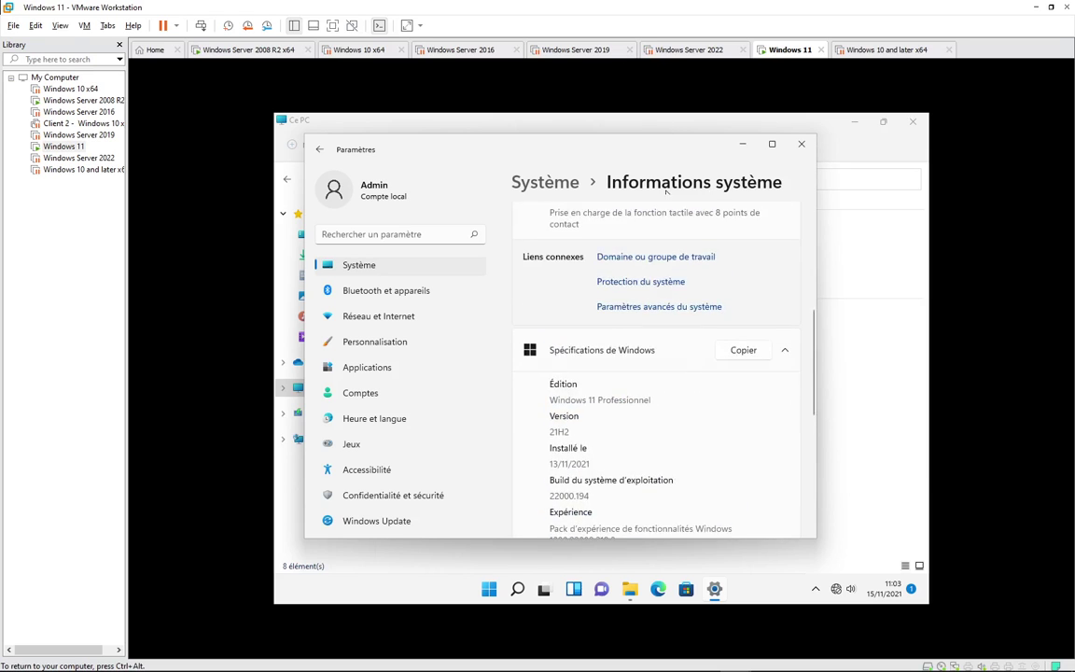
left_click(801, 144)
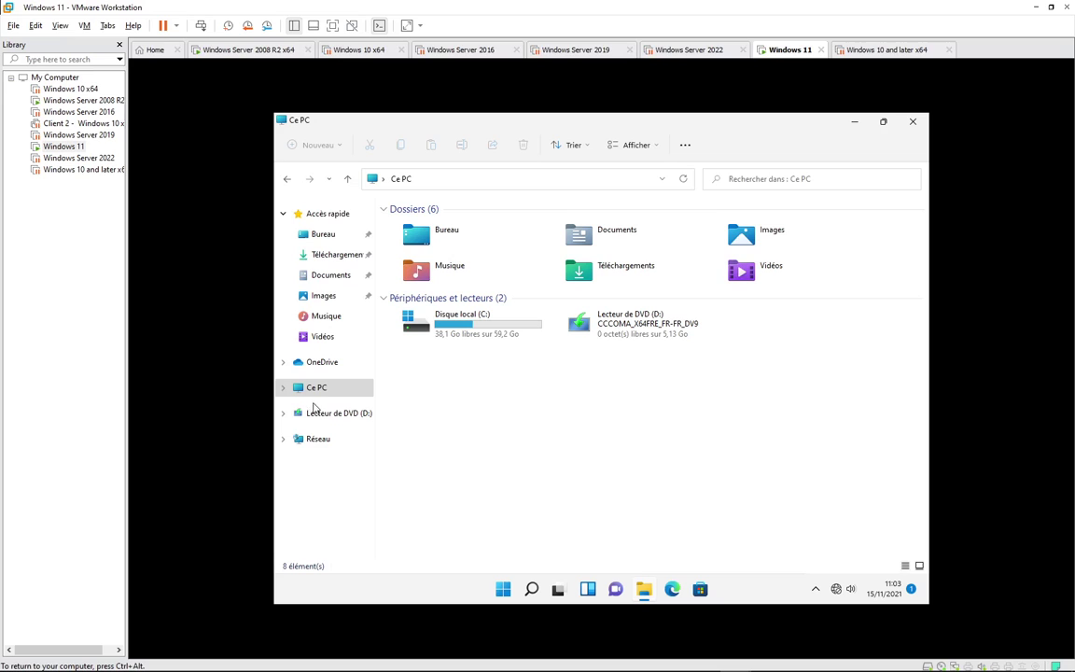
right_click(290, 388)
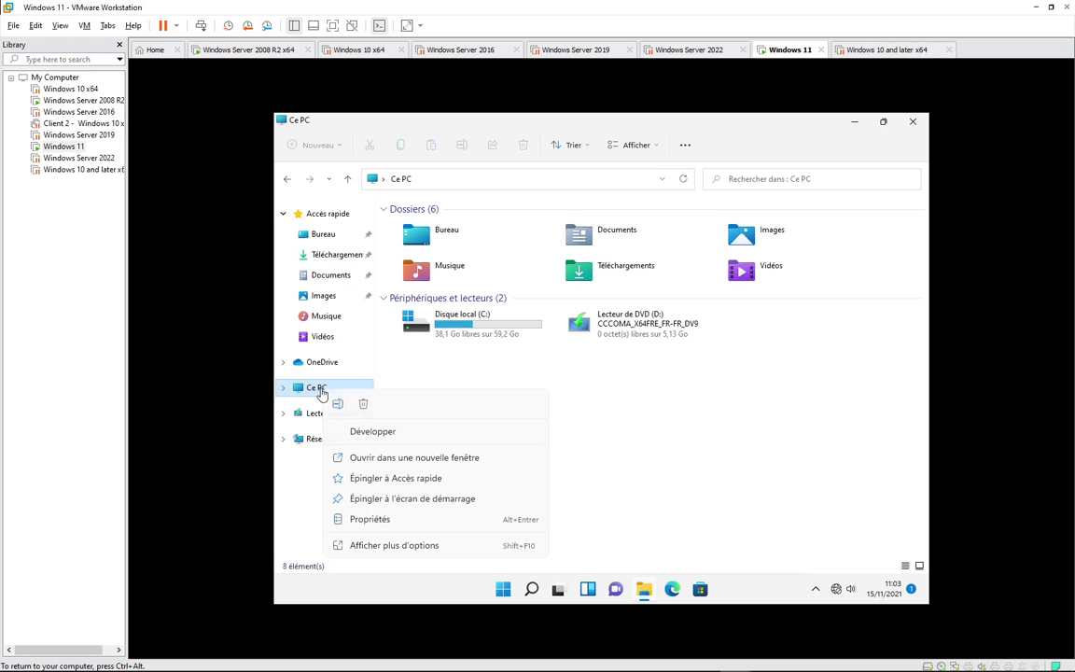
left_click(369, 520)
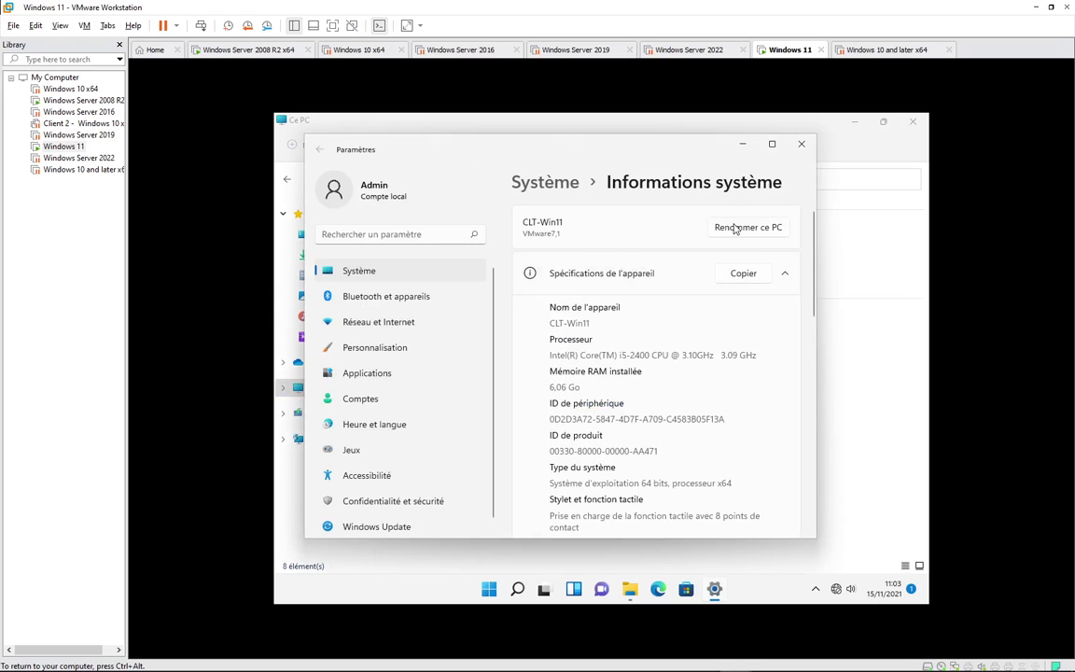
left_click(735, 230)
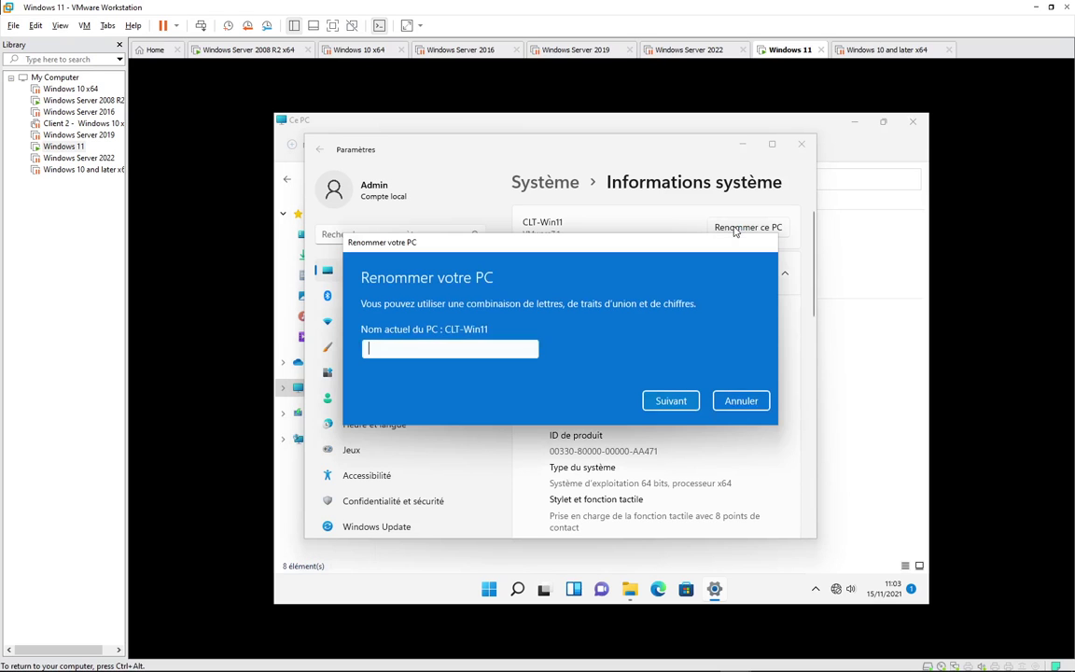
left_click(741, 399)
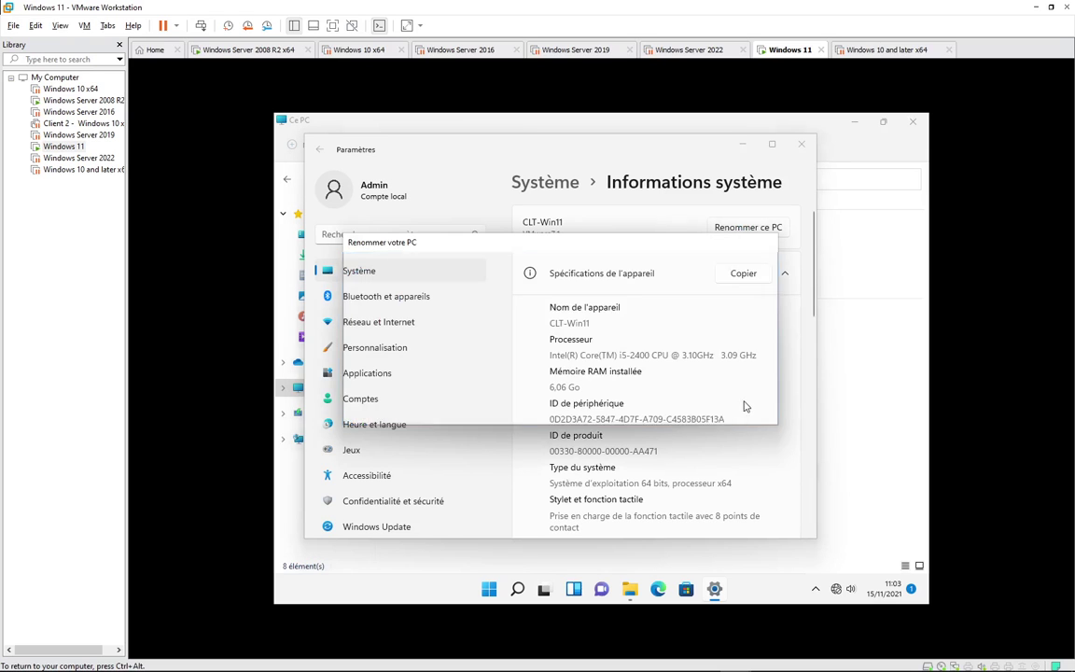
scroll(650, 451, "down", 5)
scroll(650, 451, "up", 2)
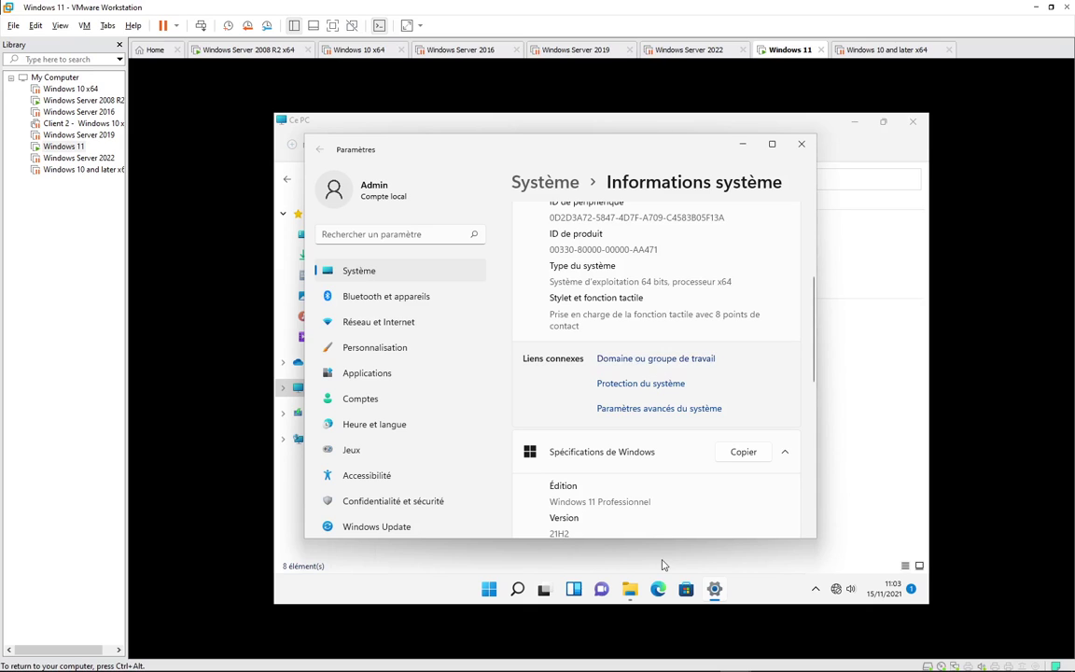
left_click(630, 589)
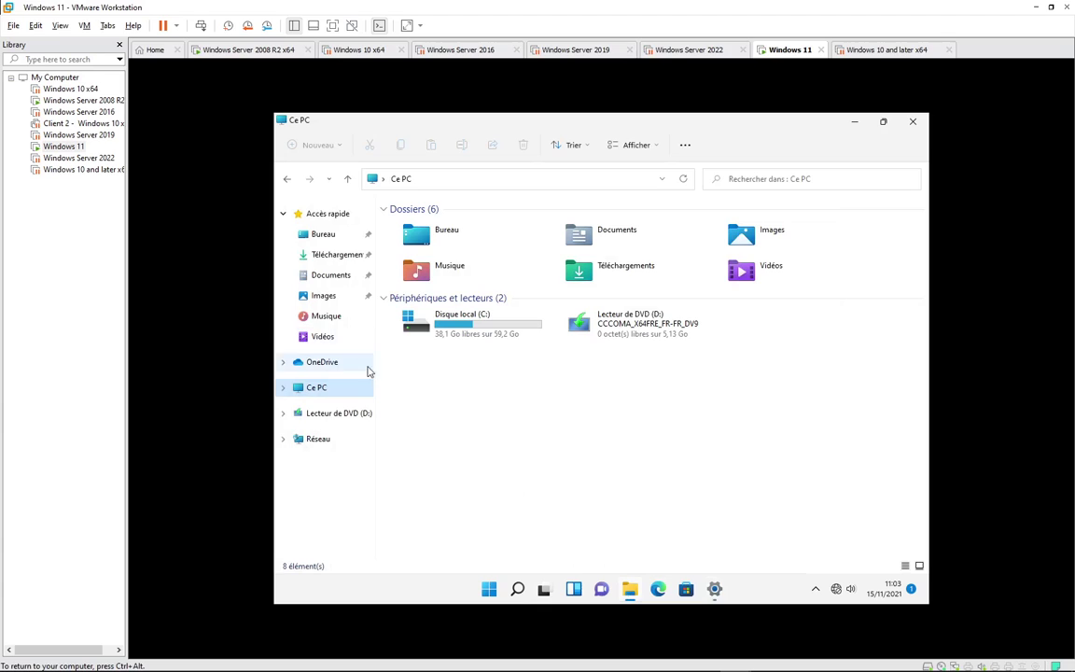
- Check Ethernet0's IPv4 settings: IP 192.168.10.14 and DNS 192.168.10.250
right_click(309, 440)
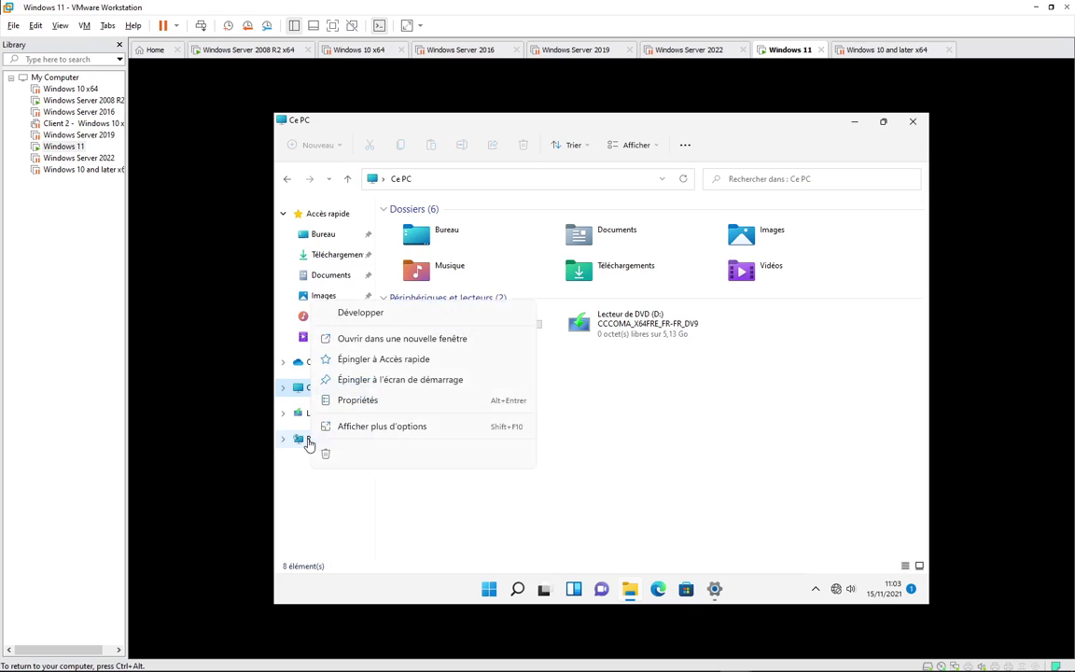
left_click(388, 403)
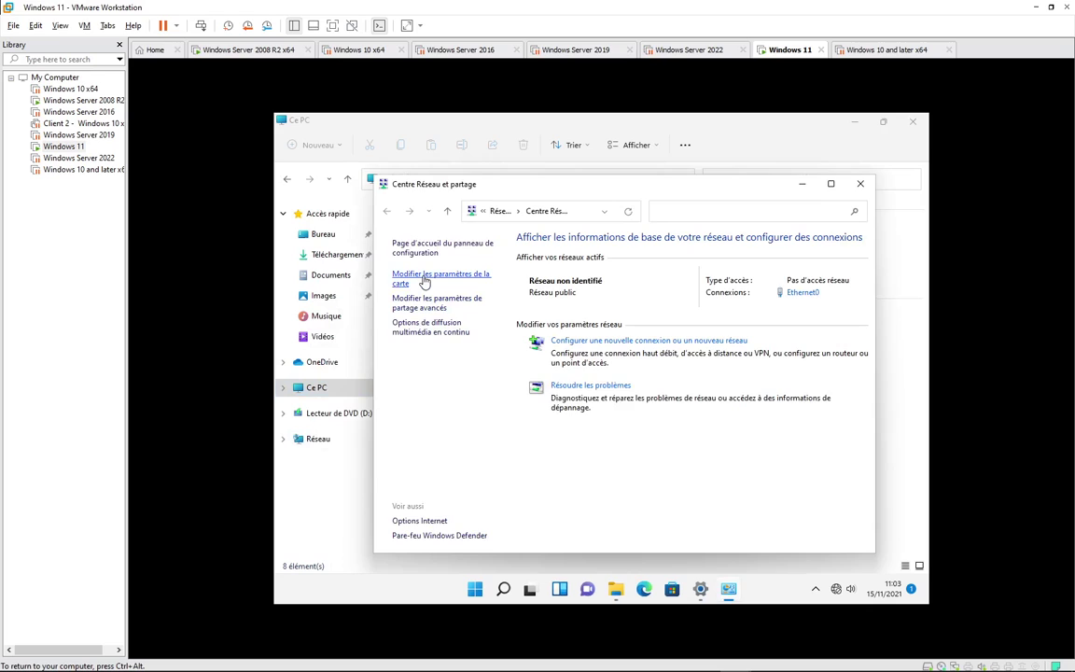
left_click(425, 278)
right_click(429, 274)
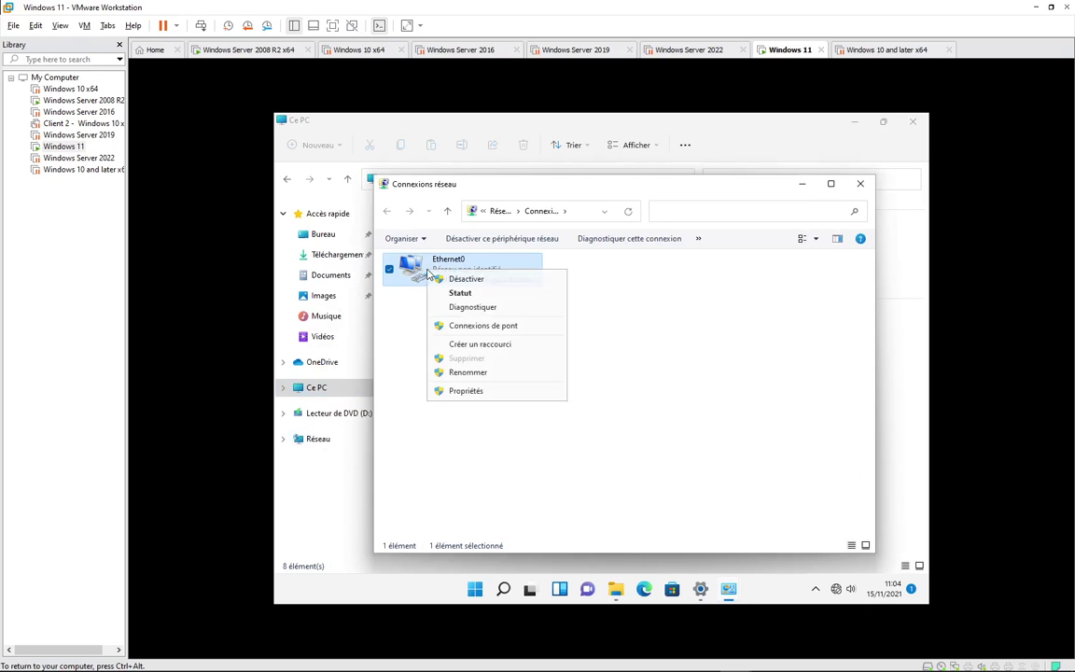
left_click(457, 393)
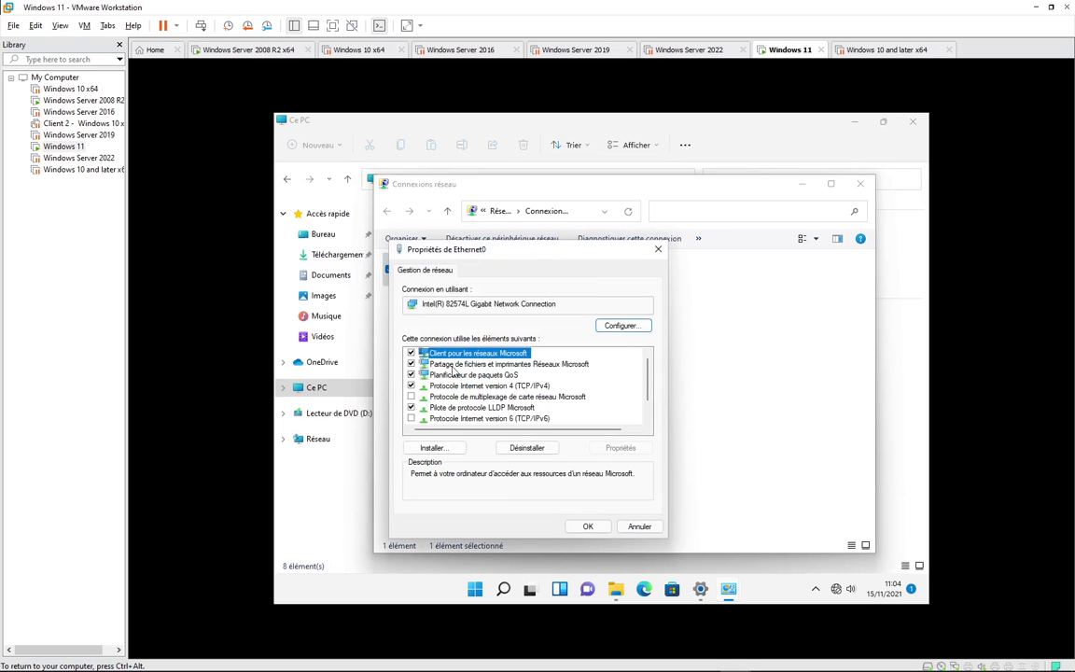
double_click(492, 386)
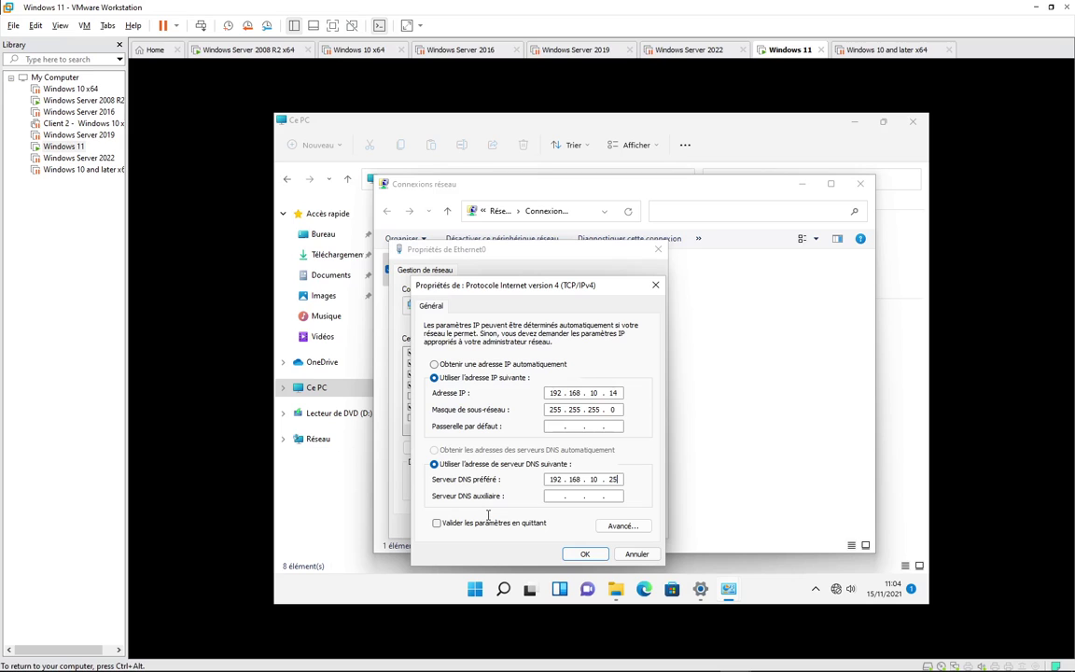
left_click(586, 555)
left_click(589, 526)
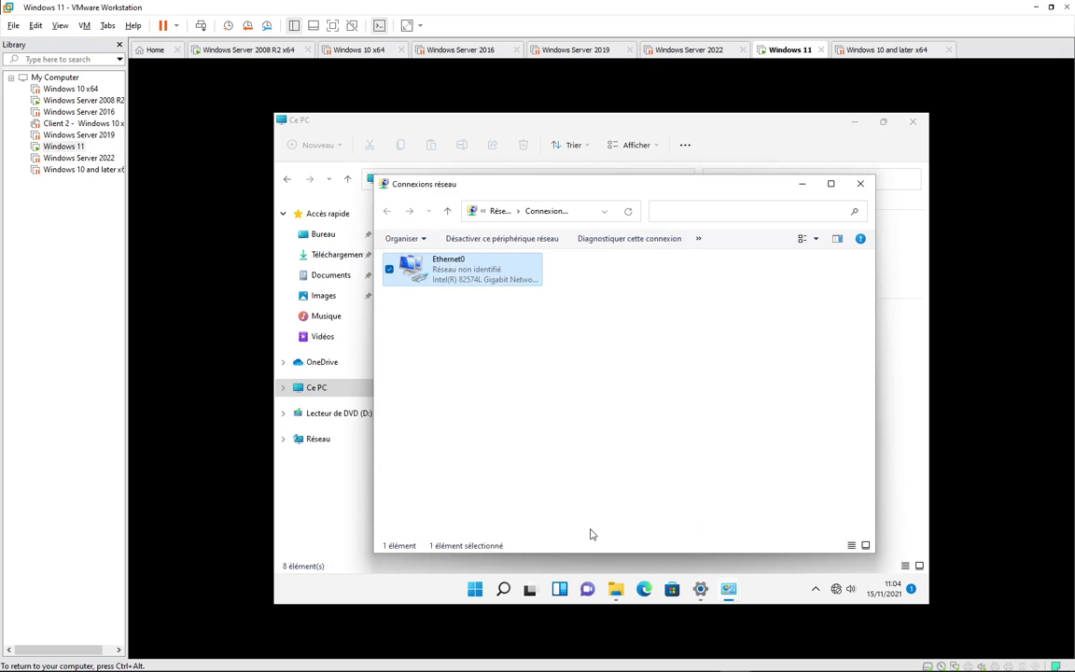
- Close the network windows and bring the System information settings back to the front
left_click(516, 408)
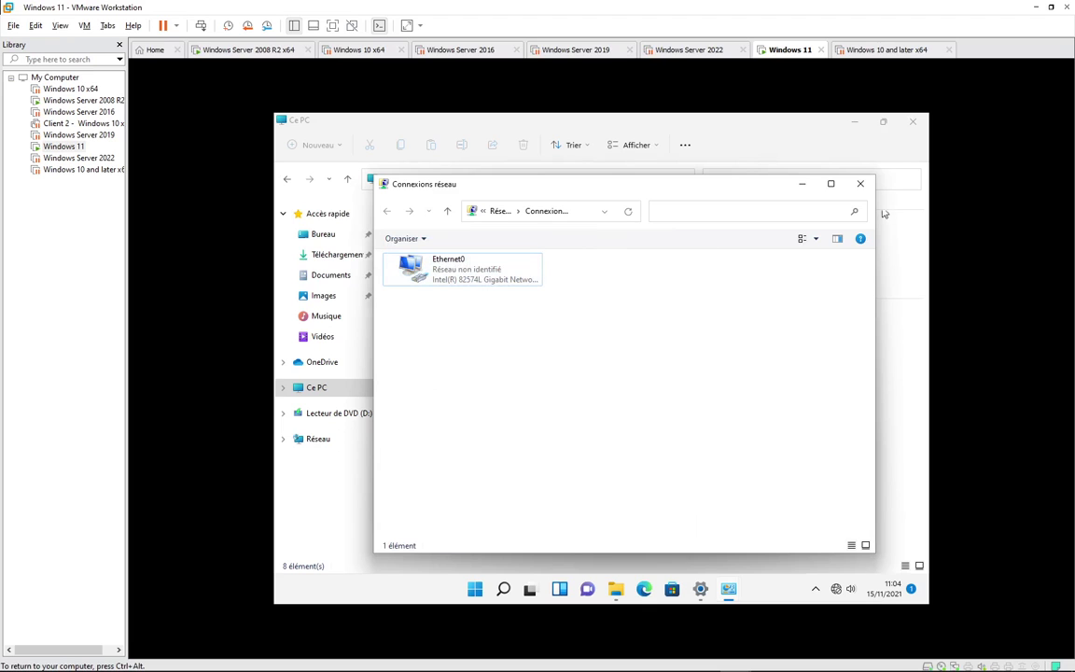
left_click(861, 183)
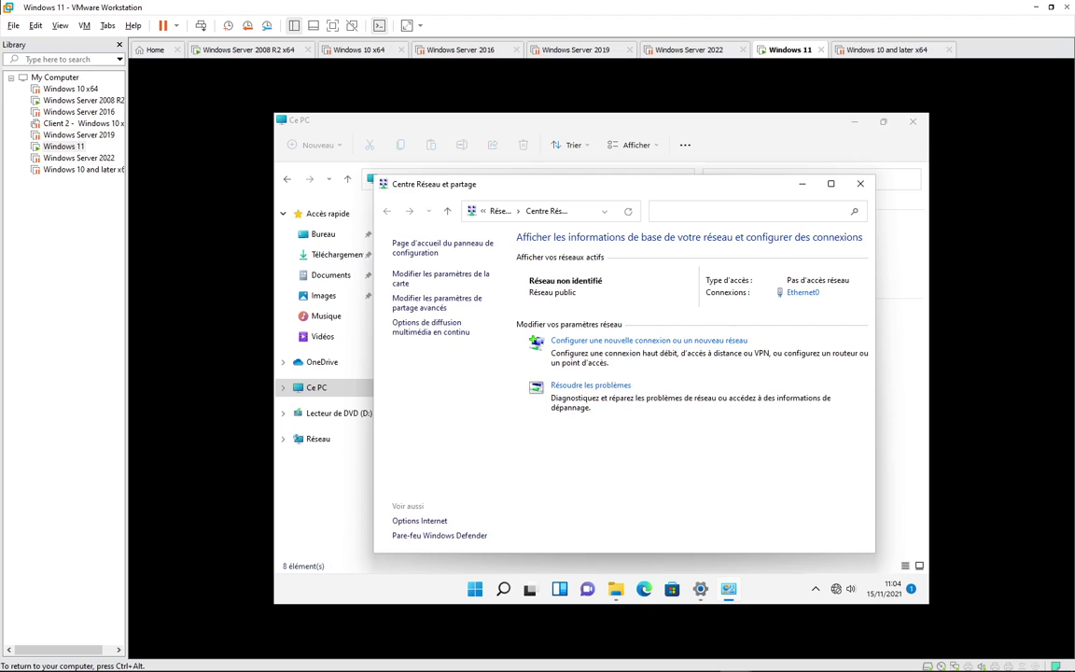
left_click(860, 182)
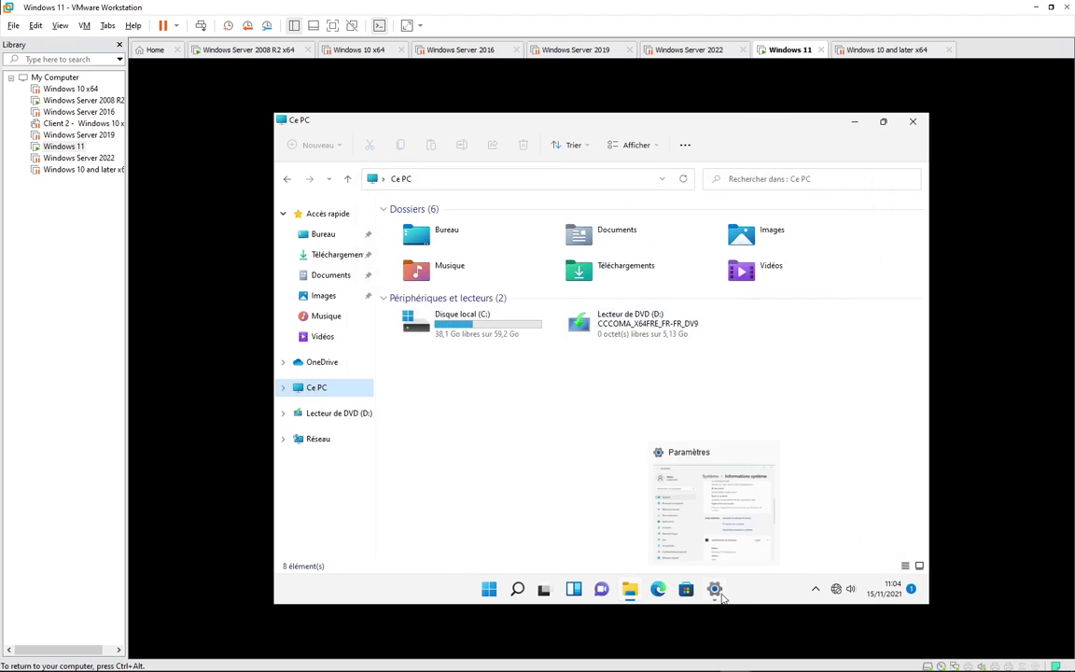
left_click(714, 590)
- Change the computer's membership to the isga.ma domain, entering an authorised domain account's credentials
scroll(679, 280, "up", 1)
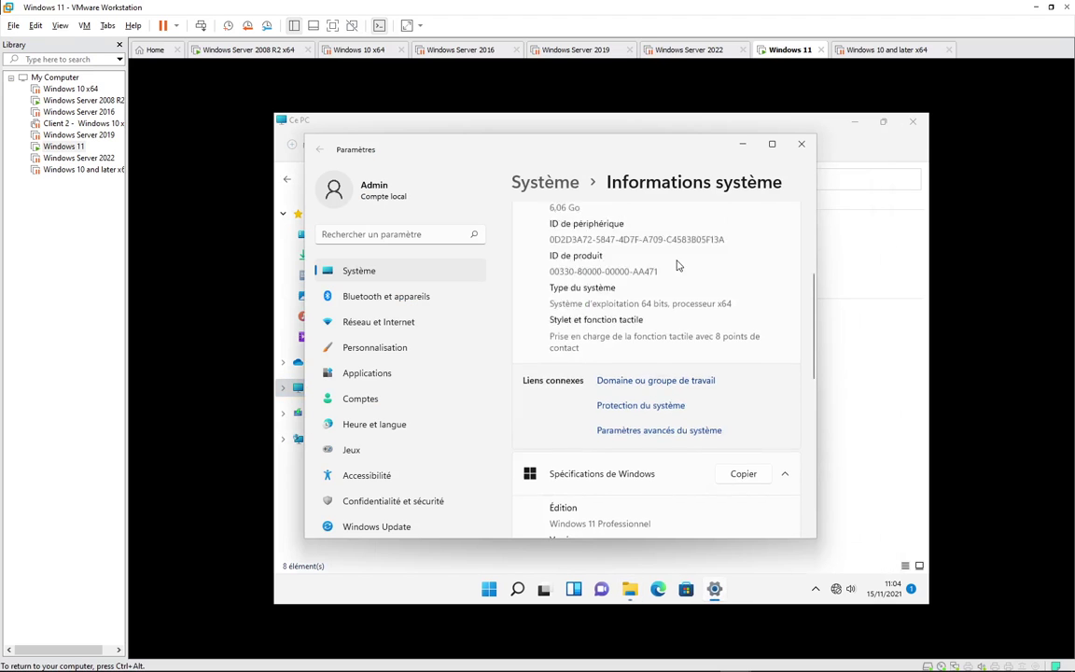
scroll(679, 266, "up", 3)
scroll(698, 307, "down", 4)
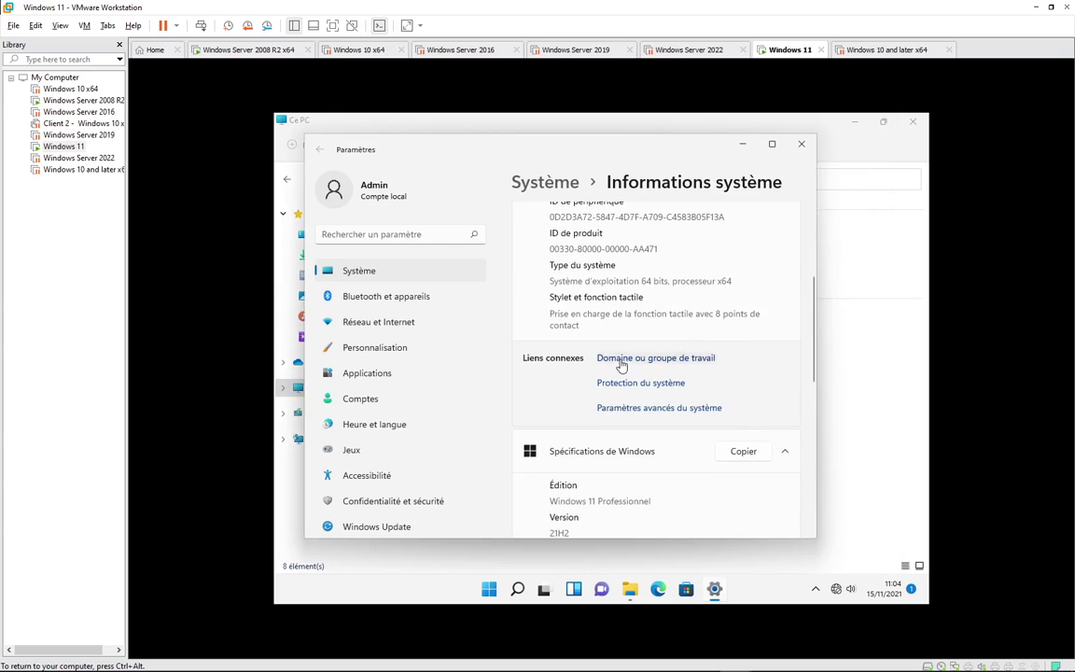
left_click(624, 359)
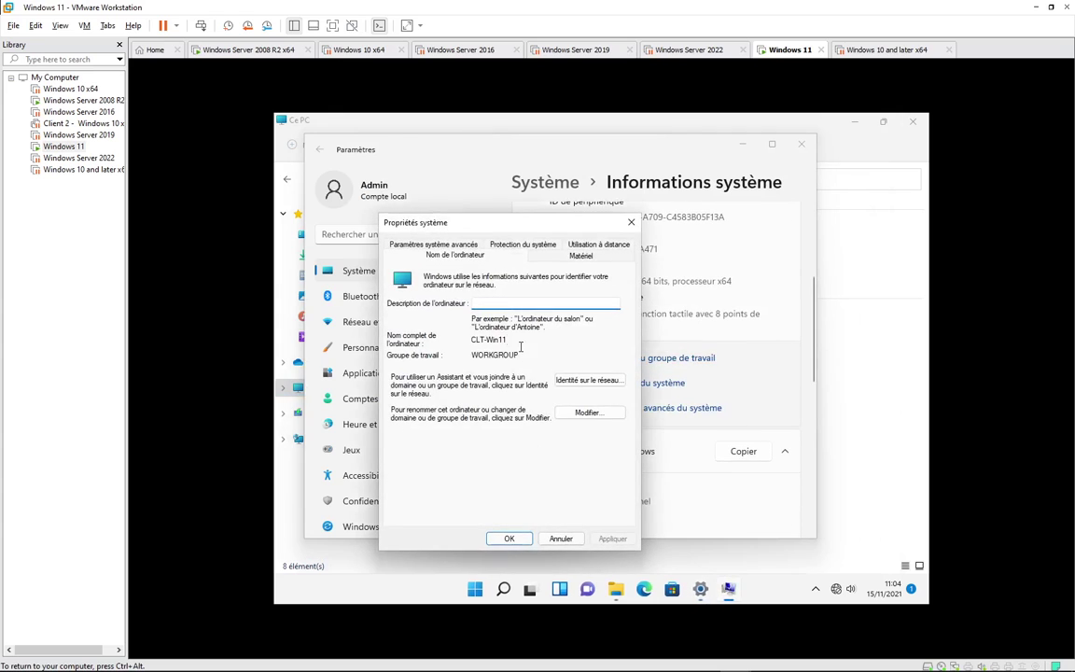
left_click(592, 412)
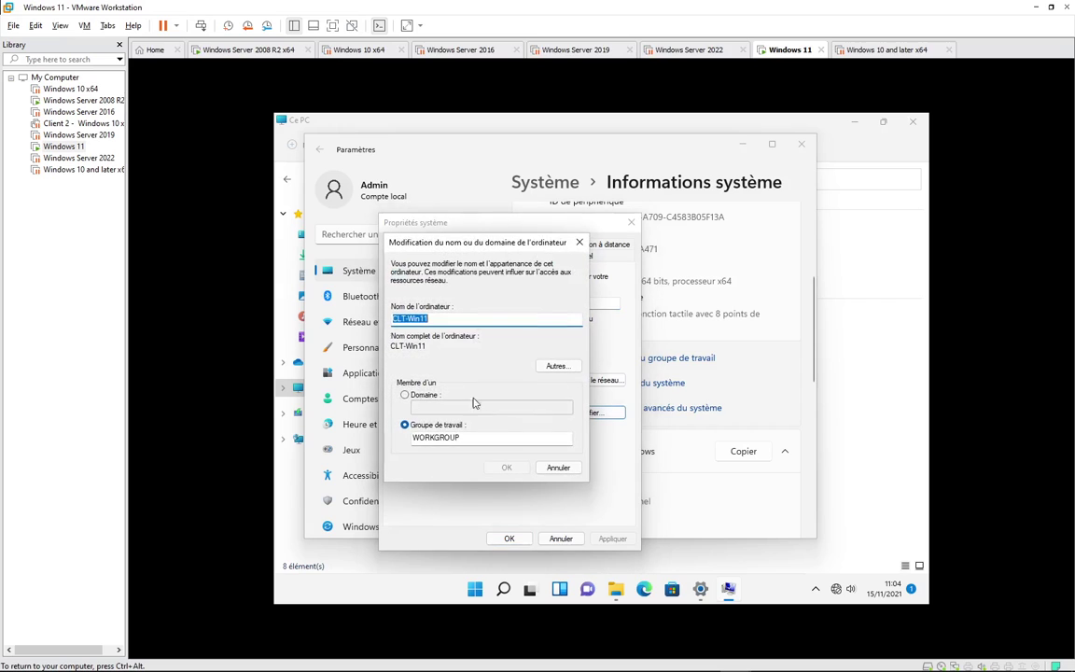
left_click(405, 394)
left_click(426, 409)
type("l")
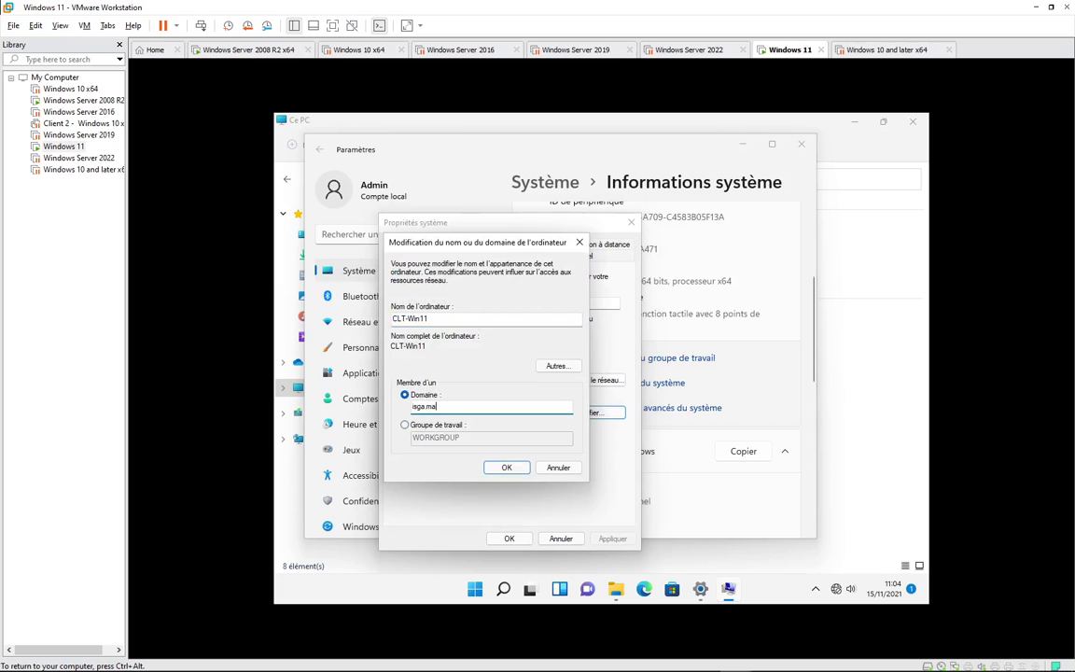
key("Return")
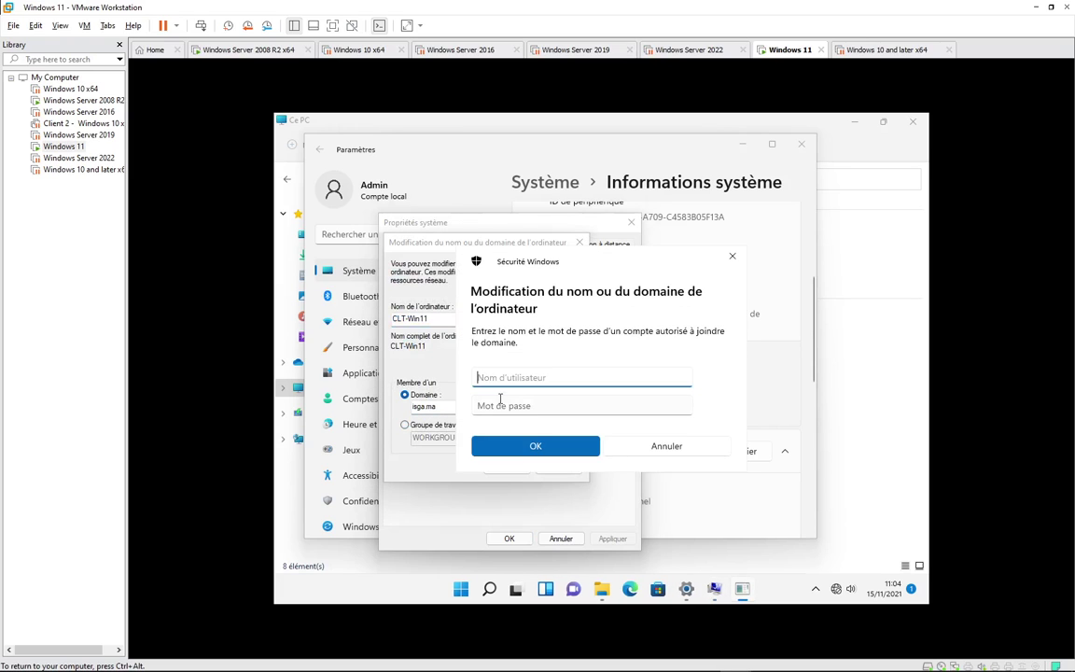
type("user1")
left_click(489, 403)
type("P")
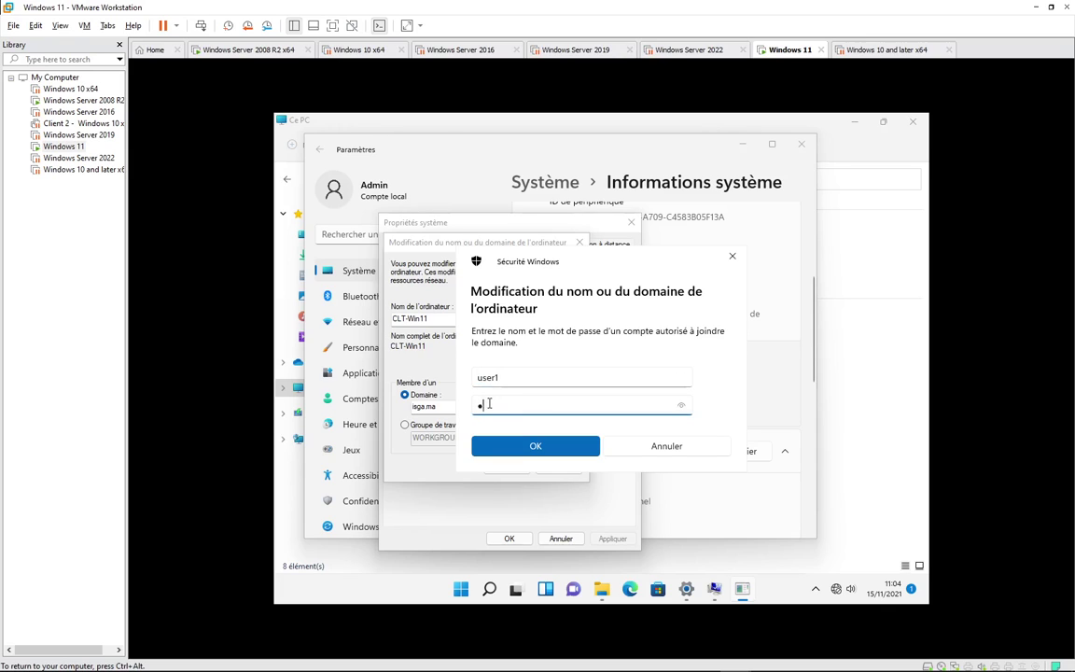
key("Return")
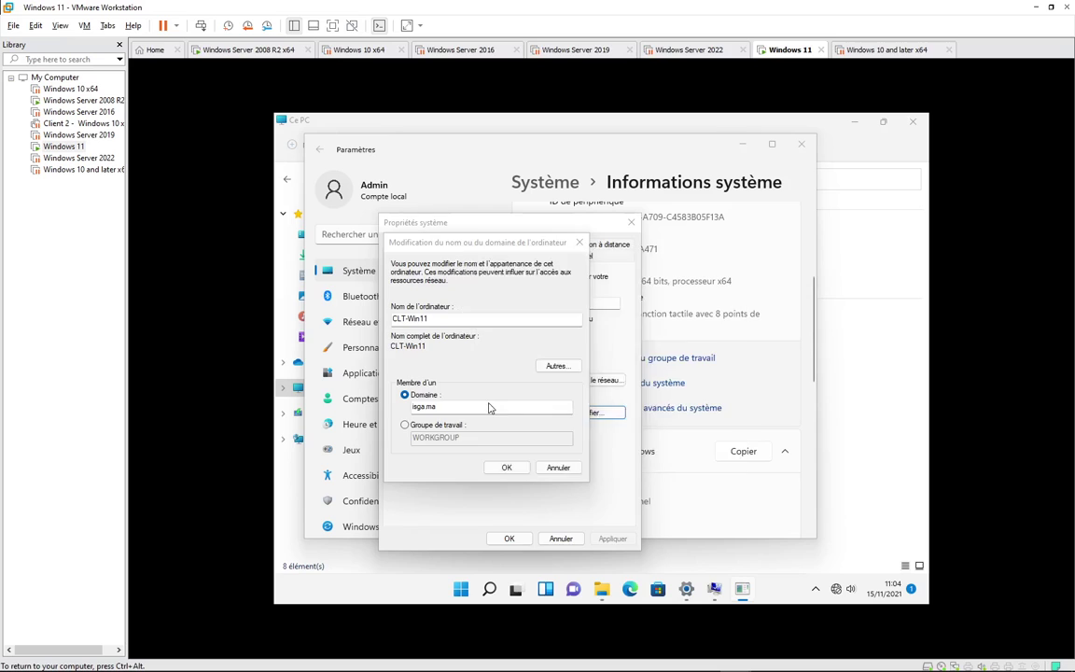
- Acknowledge the domain welcome and restart notices, then restart the VM now
left_click(728, 590)
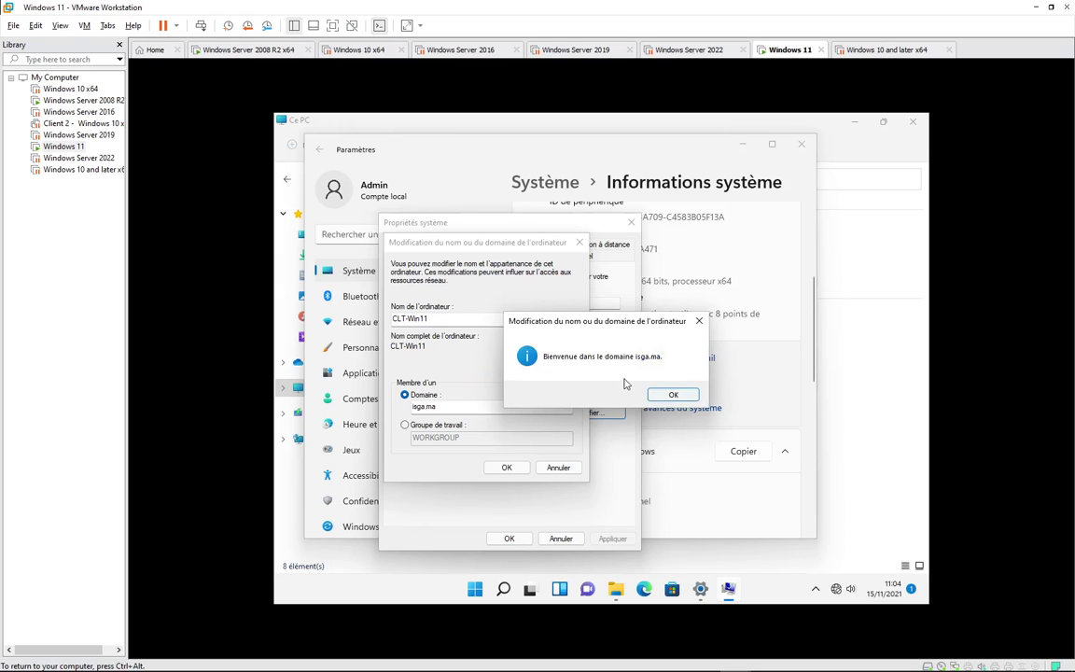
left_click(673, 394)
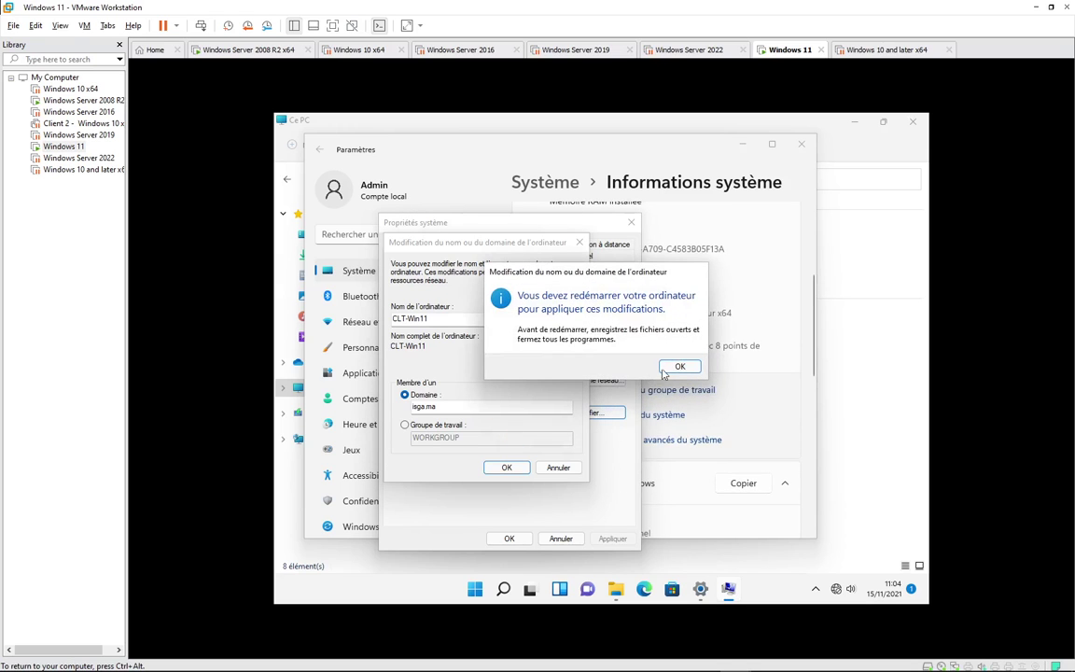
left_click(668, 368)
left_click(509, 538)
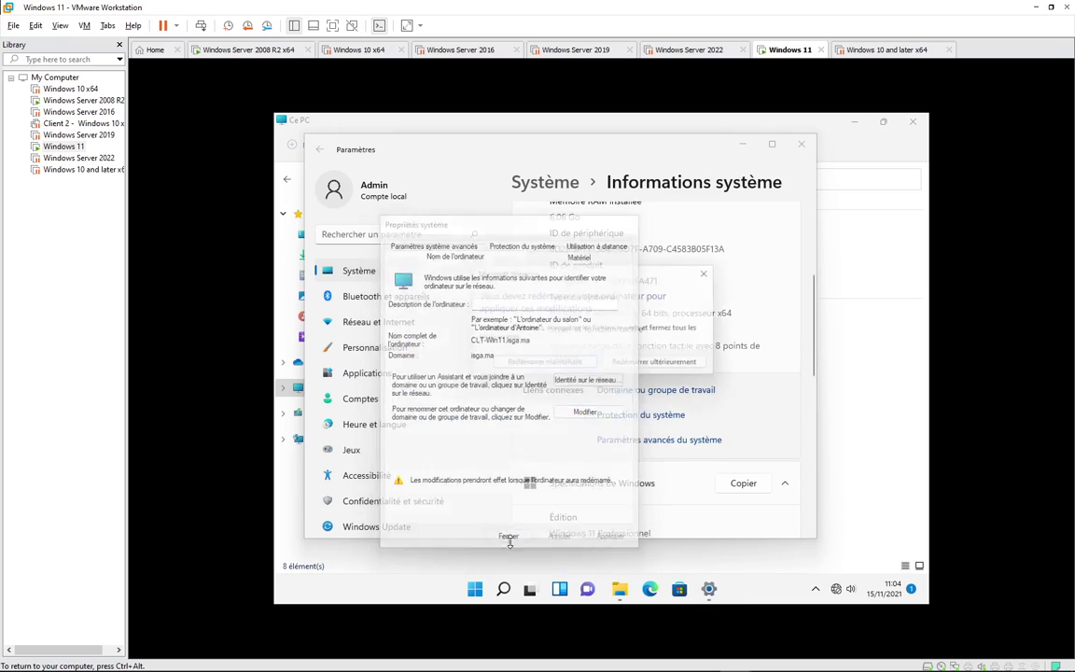
left_click(563, 365)
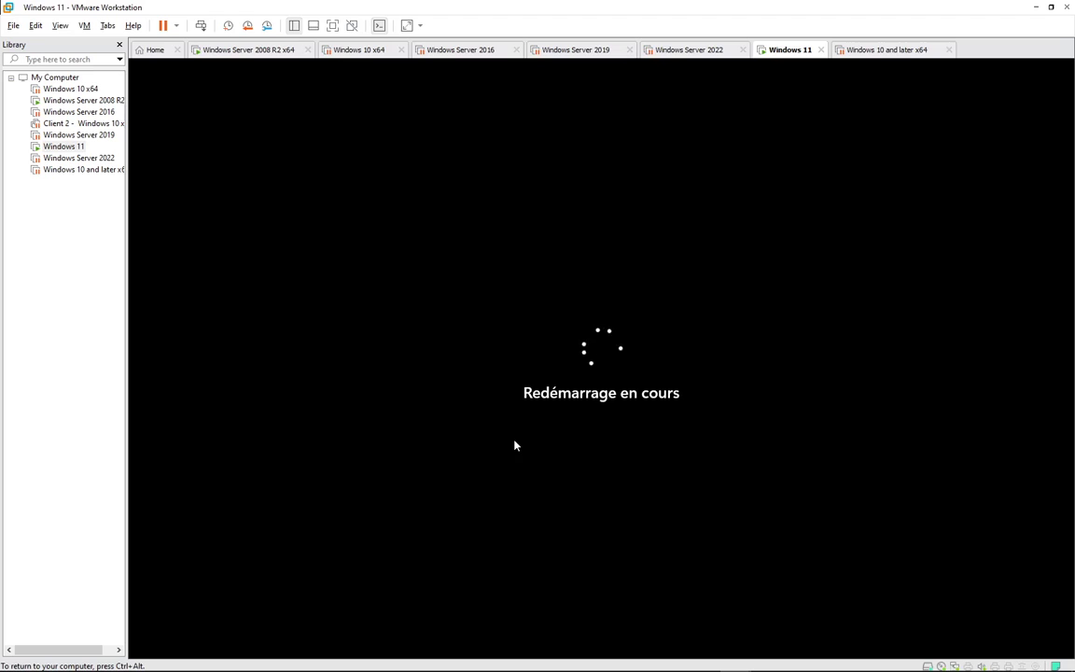
- Release input from the Windows 11 VM and bring the Windows Server 2008 R2 x64 tab forward
key("ctrl+alt")
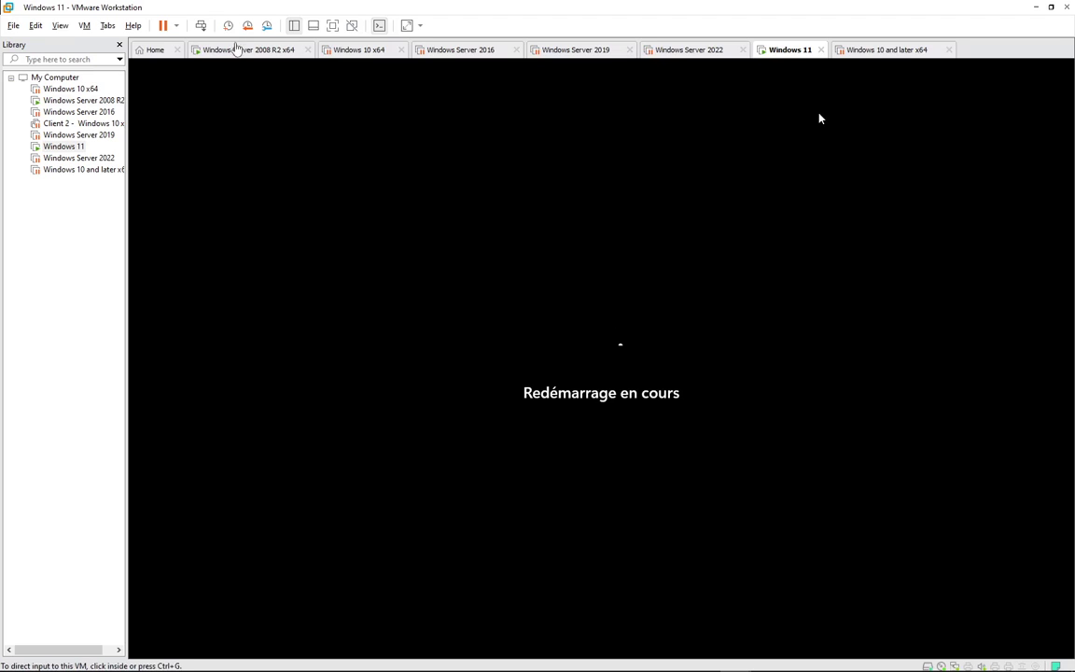
left_click(241, 51)
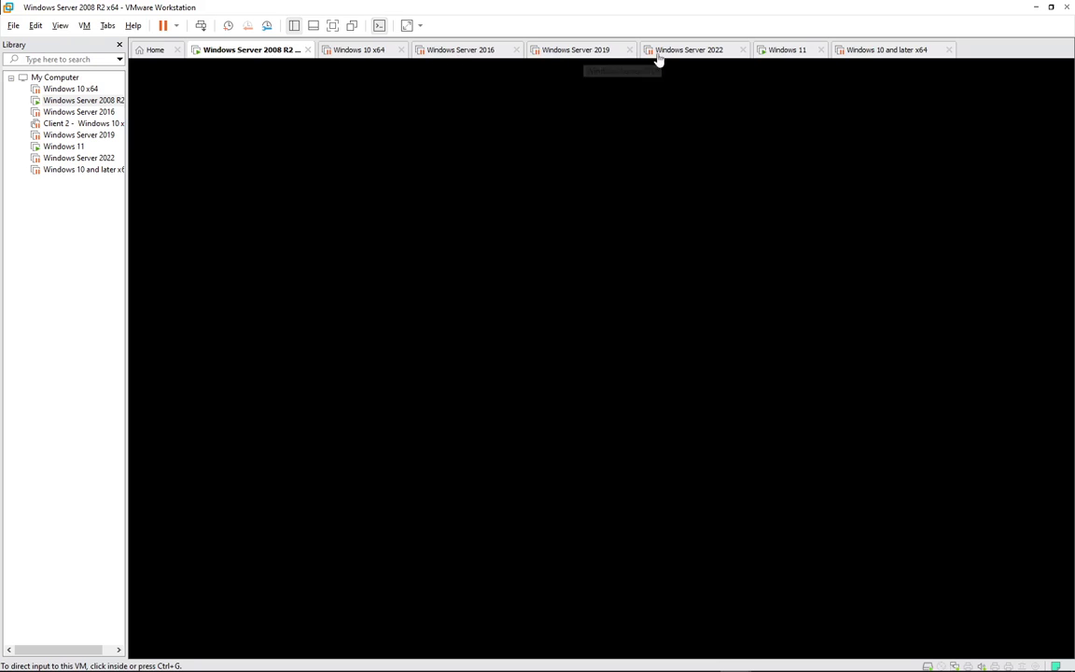
- Refresh the server's Computers list to reveal CLT-WIN11, select it, and return to the Windows 11 VM
left_click(560, 335)
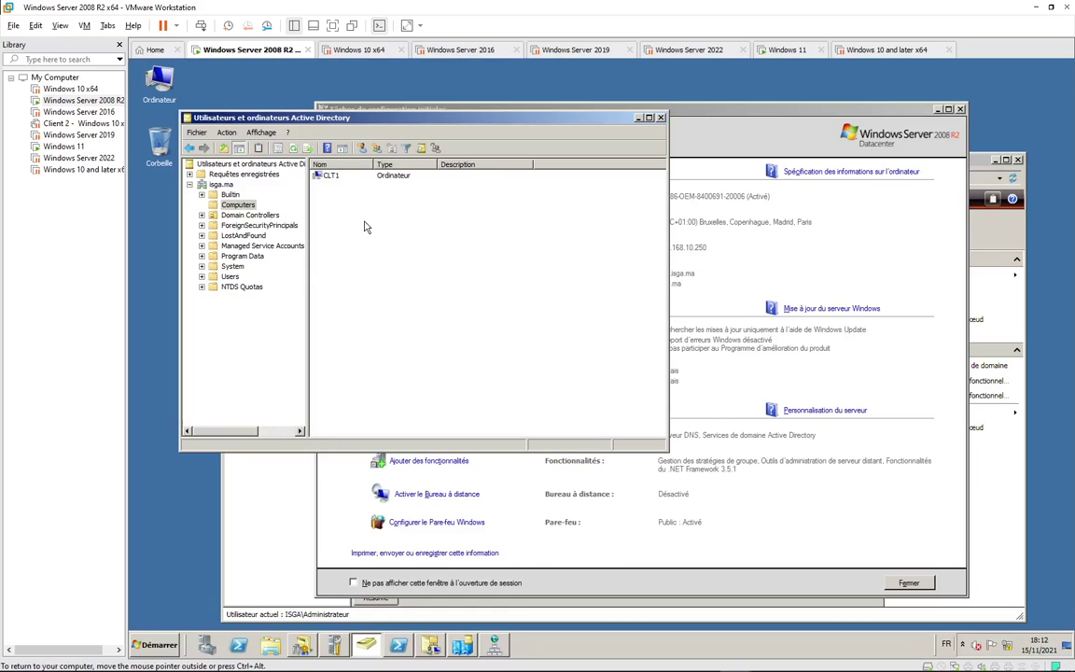
right_click(365, 224)
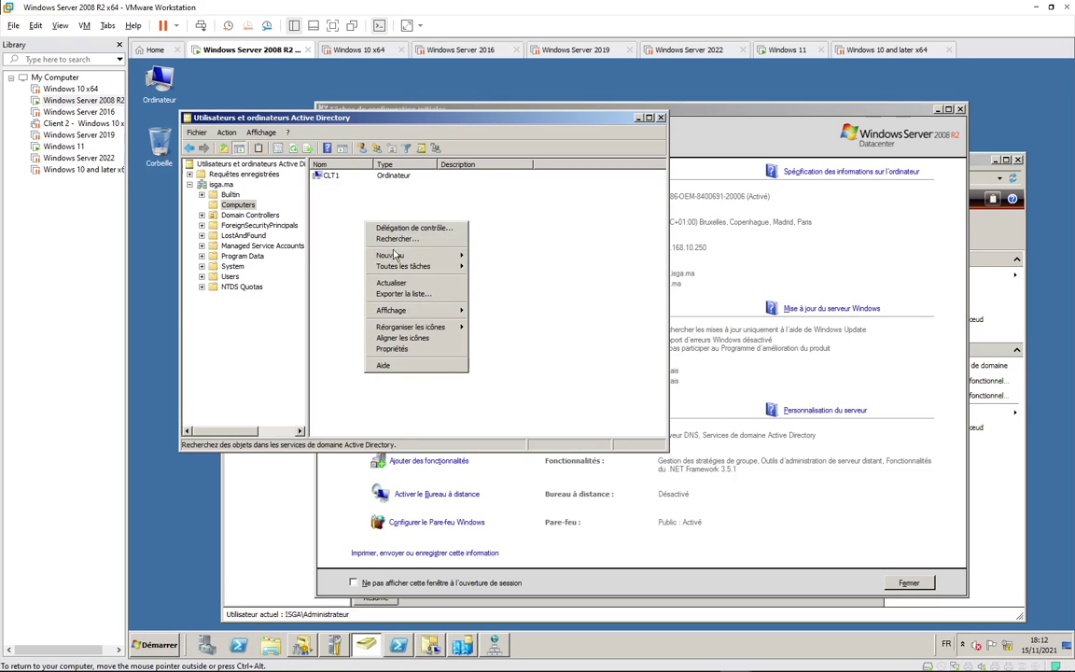
left_click(391, 281)
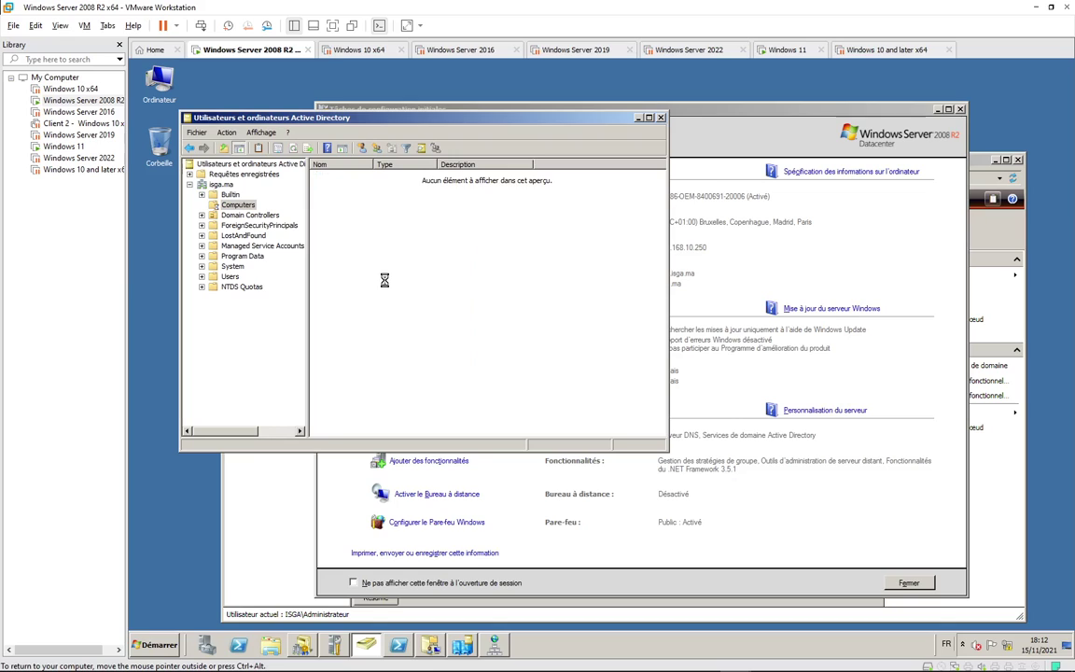
left_click(344, 189)
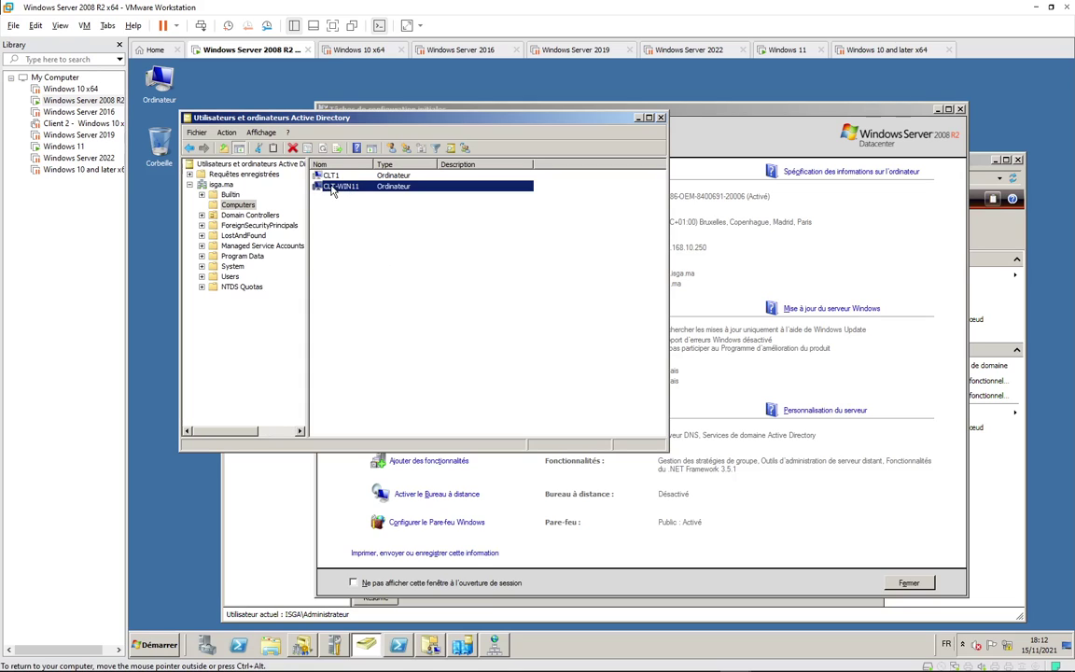
left_click(336, 189)
left_click(774, 50)
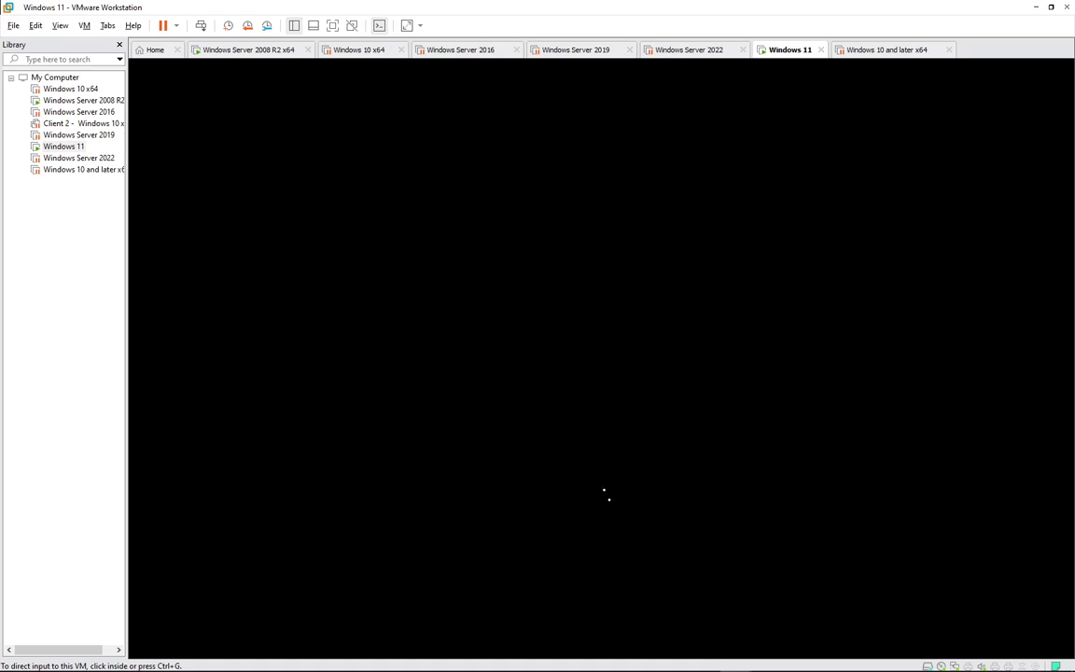
- Let the Windows 11 VM finish rebooting, then wake its lock screen
mouse_move(883, 661)
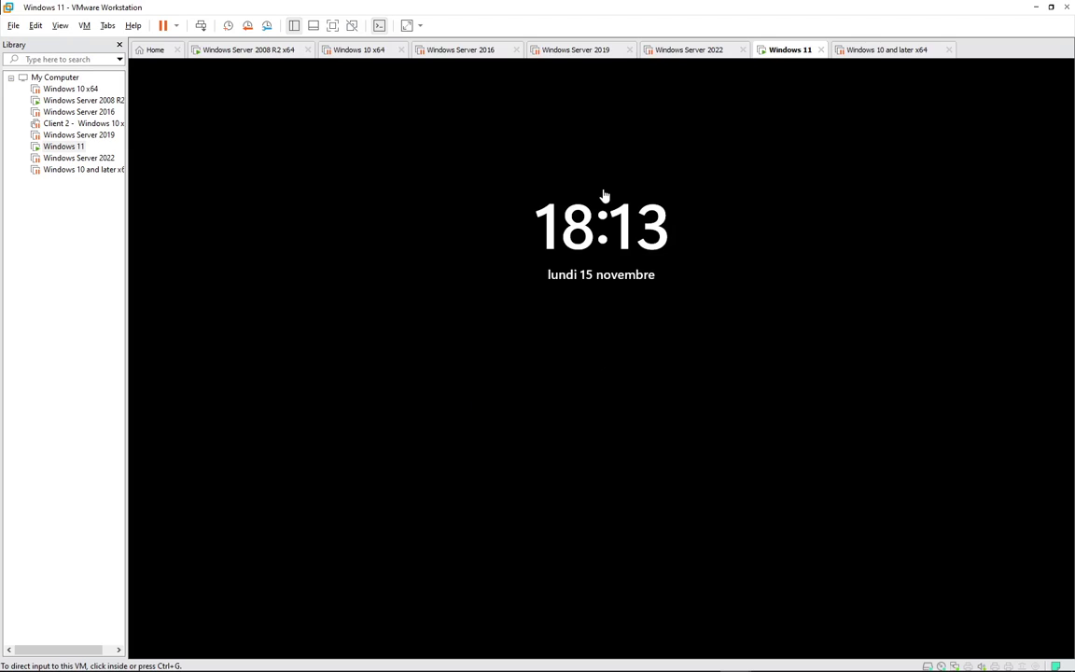
left_click(605, 196)
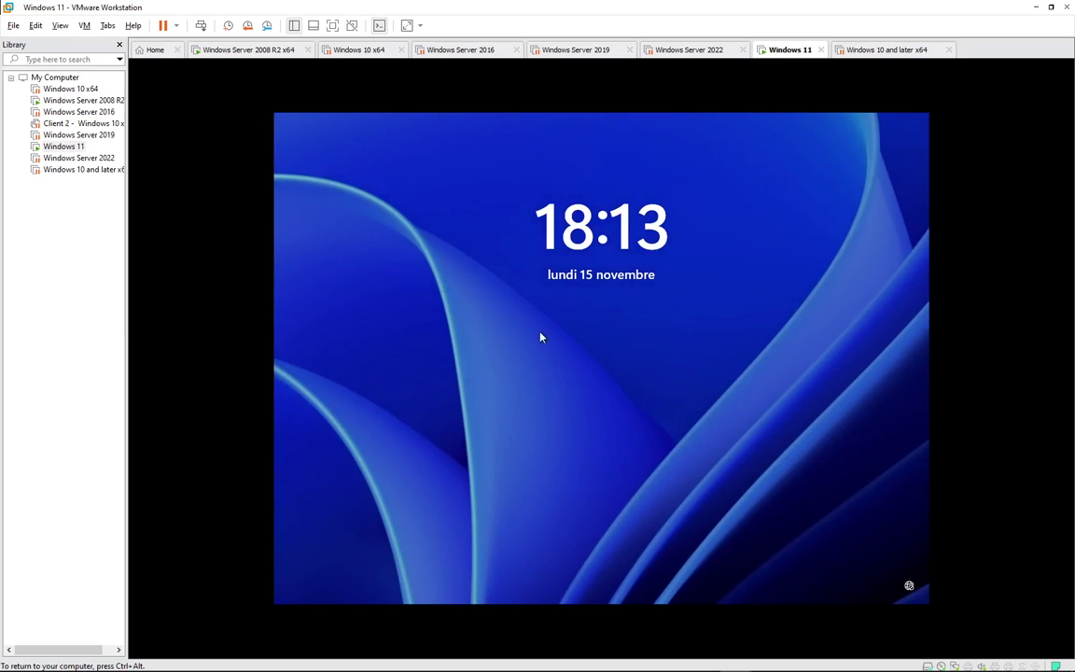
- Sign in to the Windows 11 VM through Autre utilisateur as isga.ma domain user user1 with its password
left_click(579, 390)
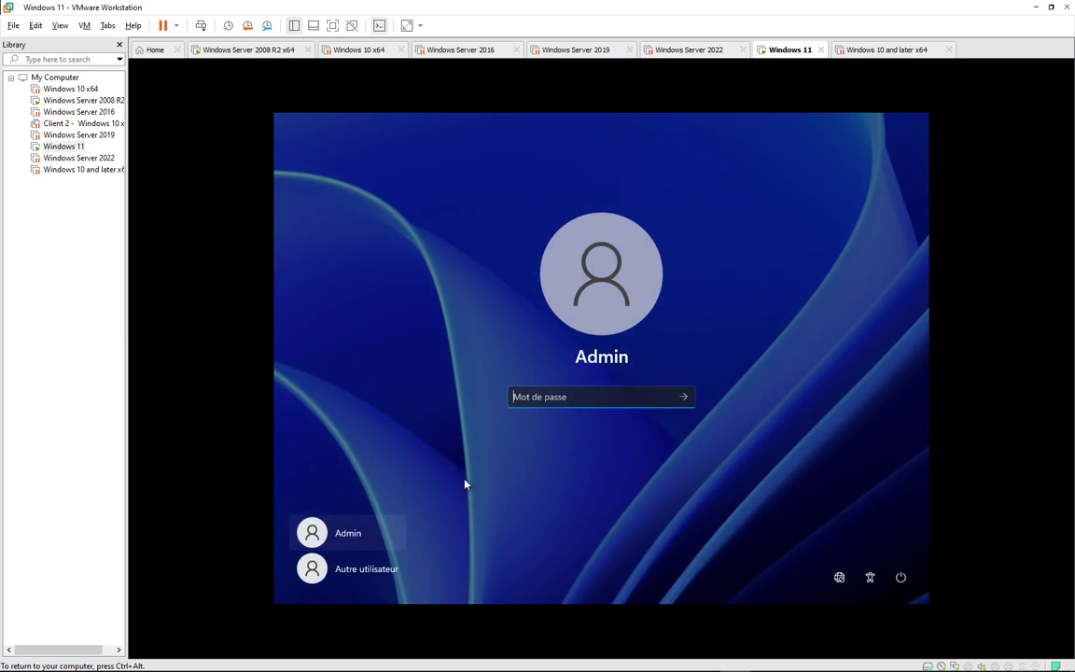
left_click(372, 570)
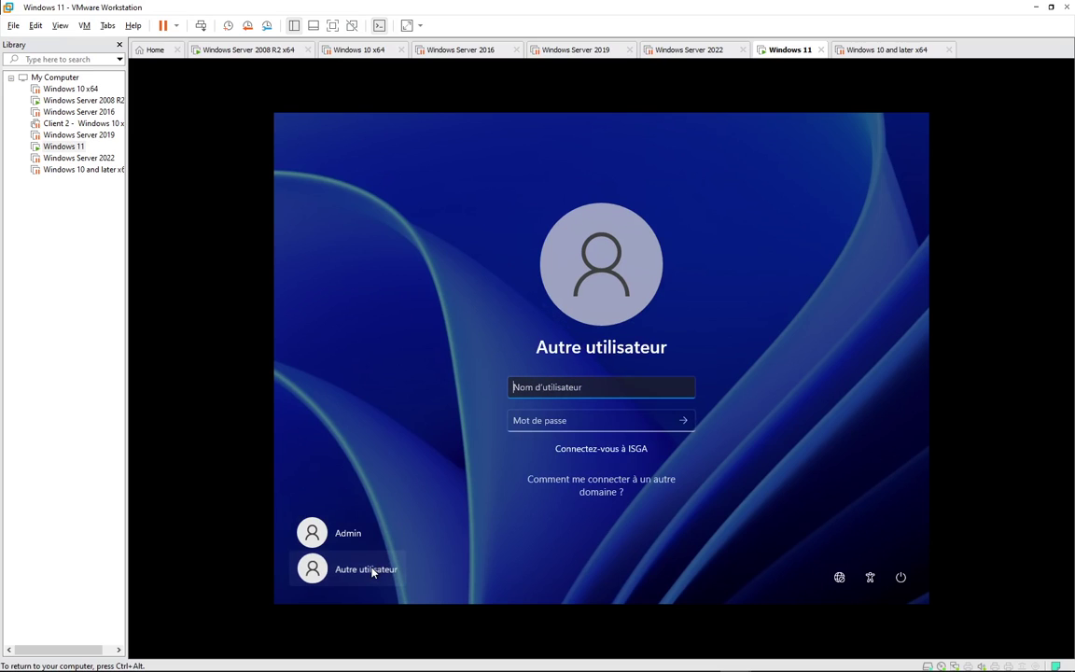
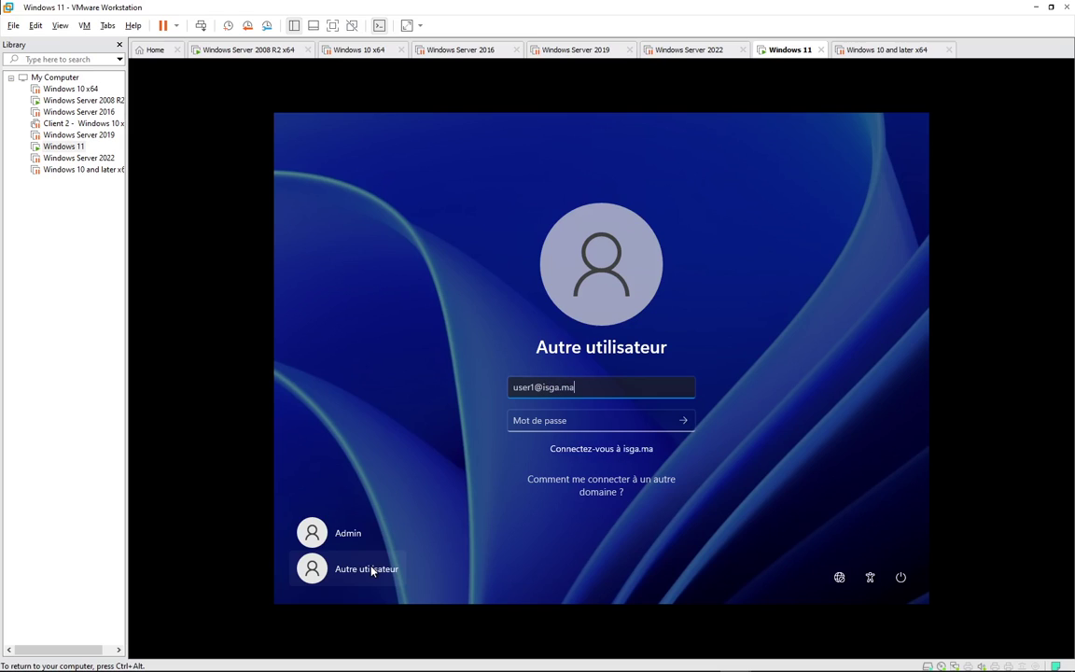
key("Tab")
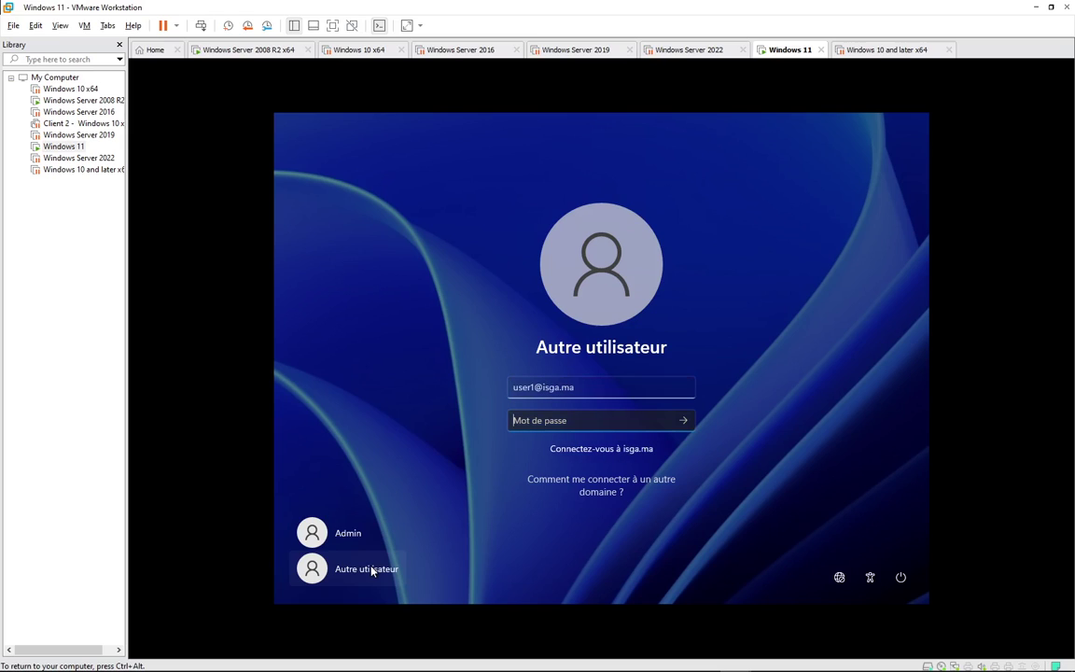
type("********")
key("ctrl+alt")
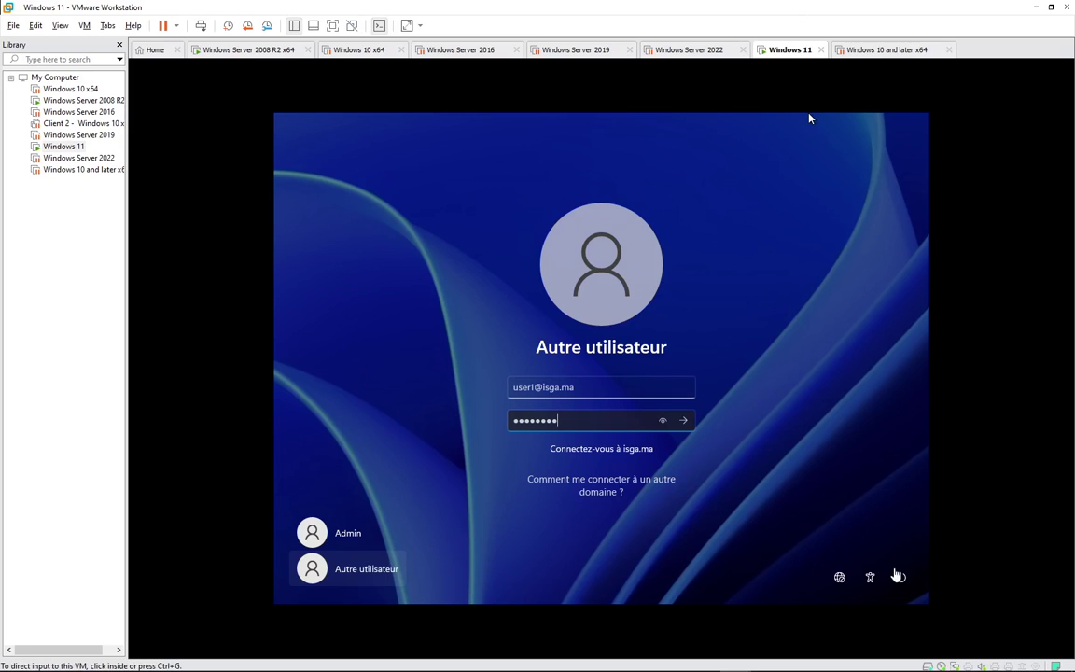
left_click(644, 513)
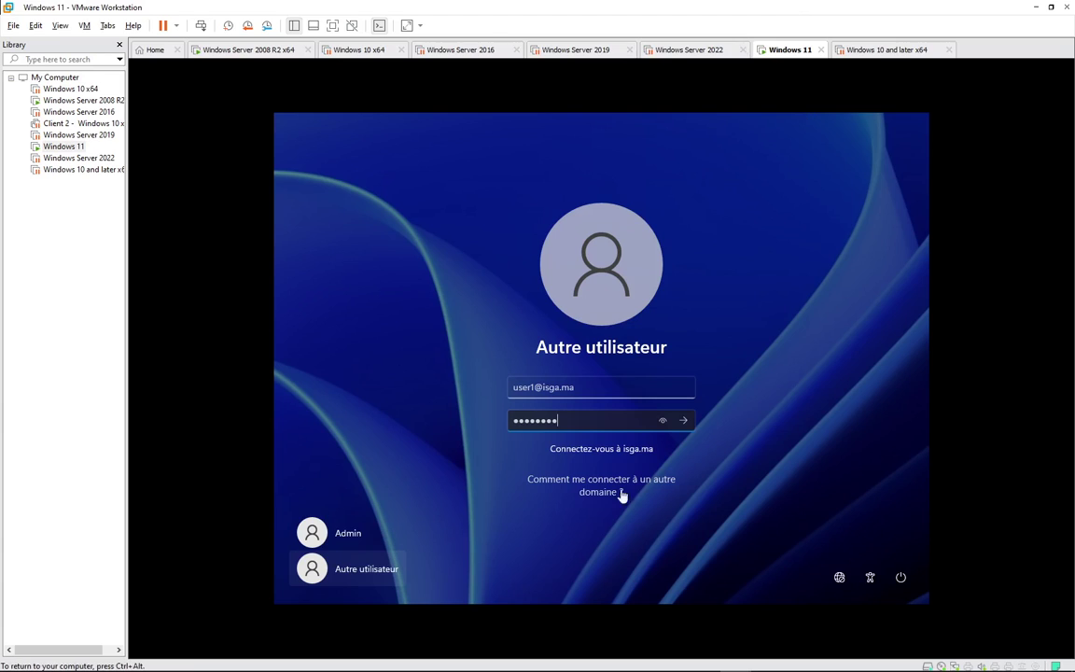
left_click(684, 421)
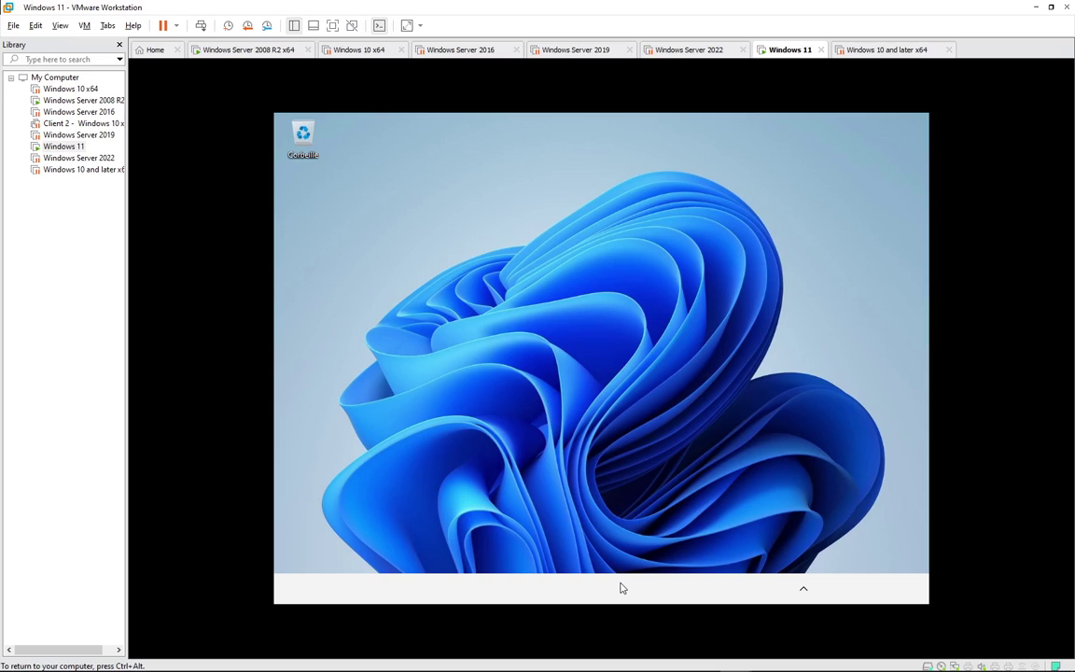
- Open File Explorer from the Windows 11 VM's taskbar
mouse_move(615, 670)
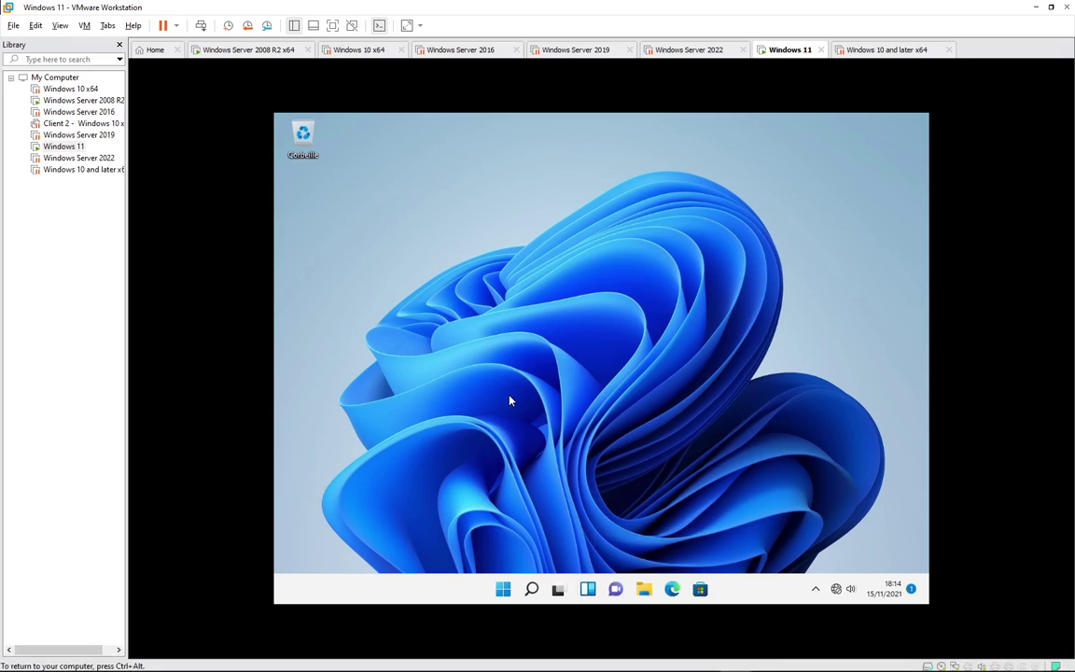
left_click(643, 589)
left_click(503, 588)
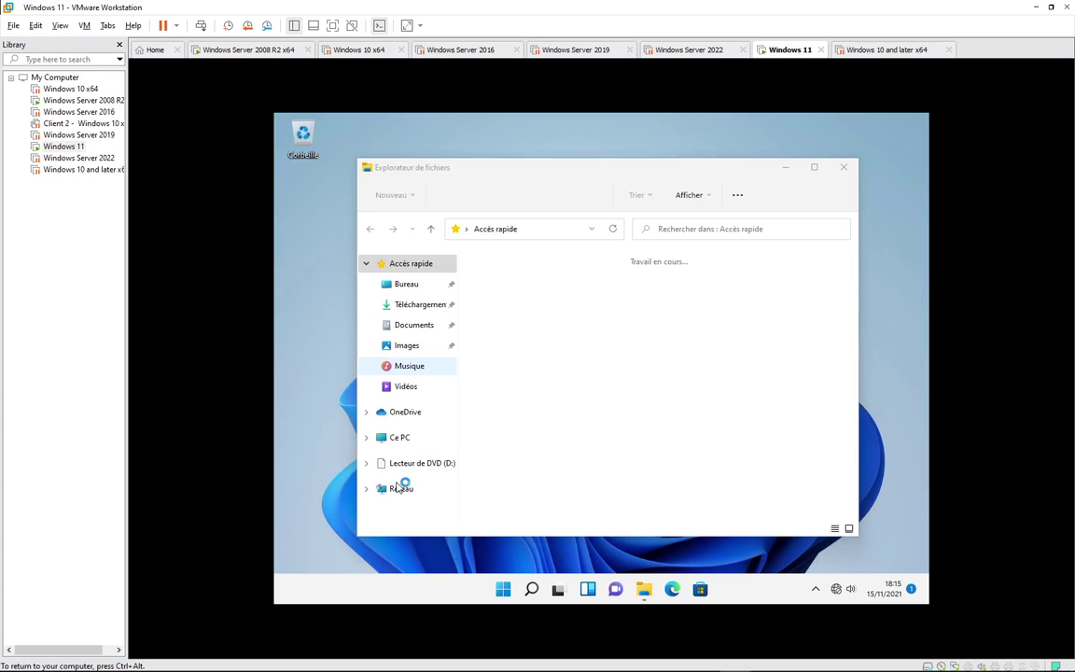
- Open the Réseau properties and inspect the Ethernet0 adapter, cancelling the administrator prompt
right_click(399, 487)
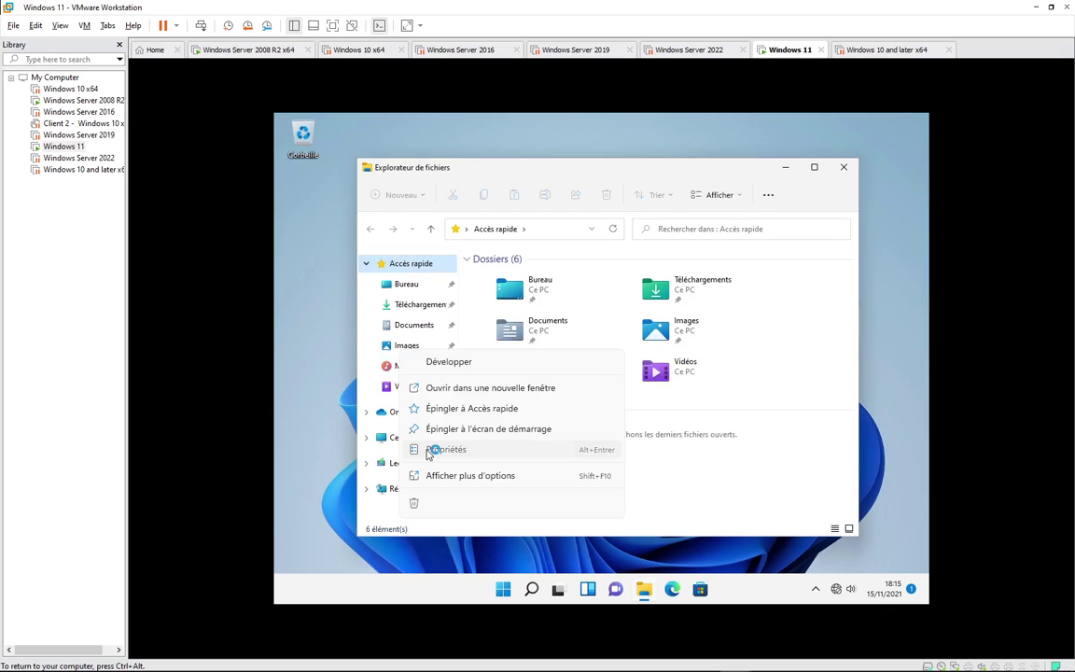
left_click(438, 450)
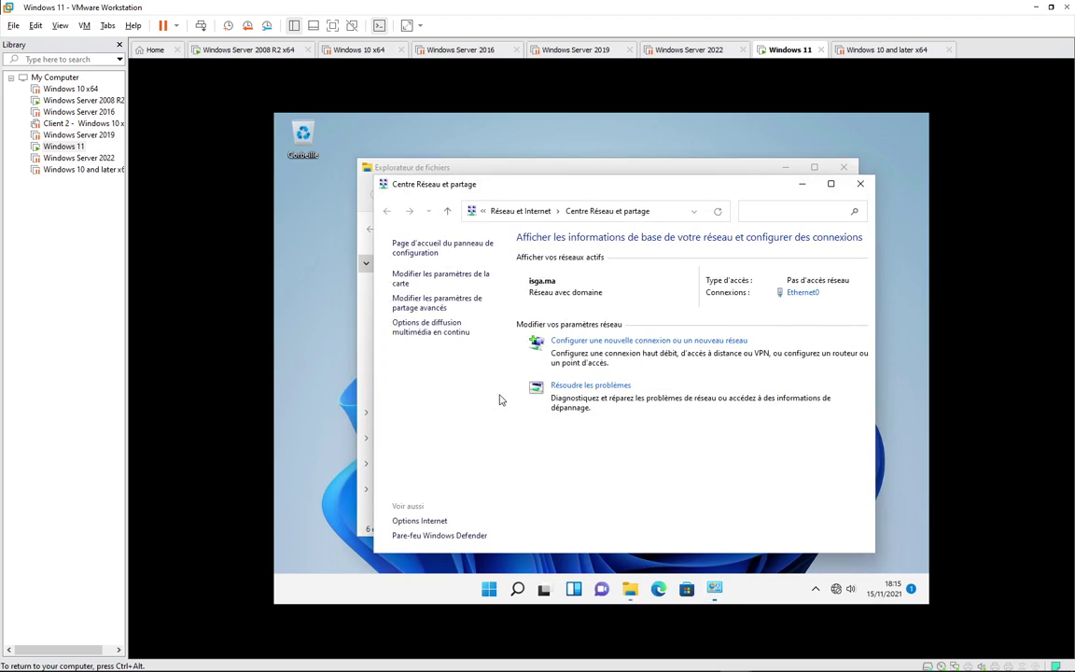
left_click(442, 278)
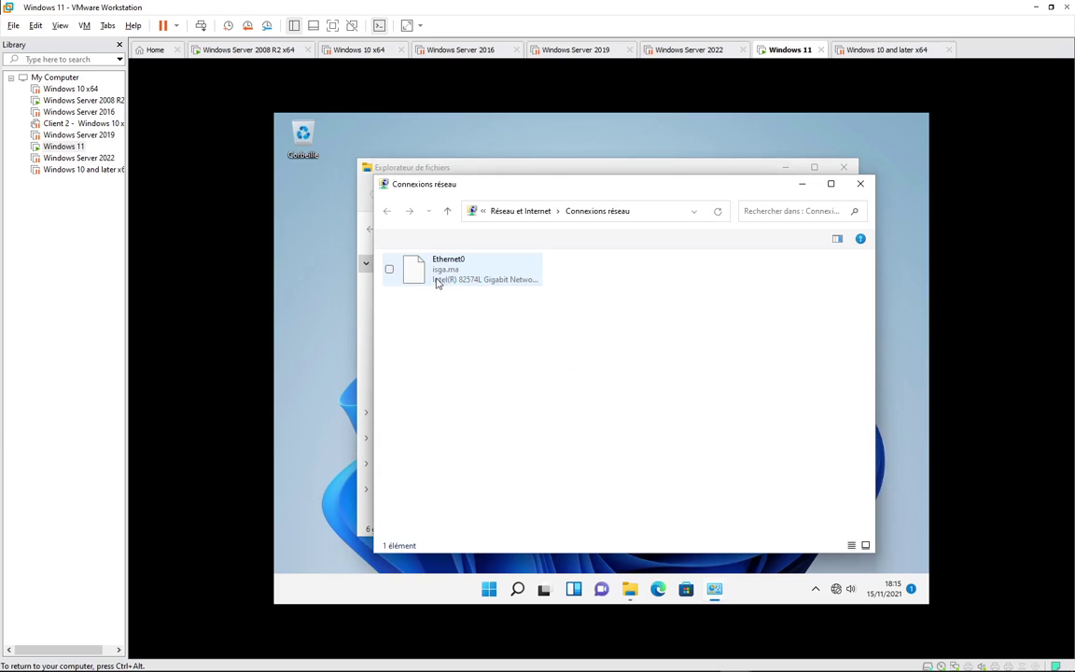
left_click(450, 281)
right_click(453, 286)
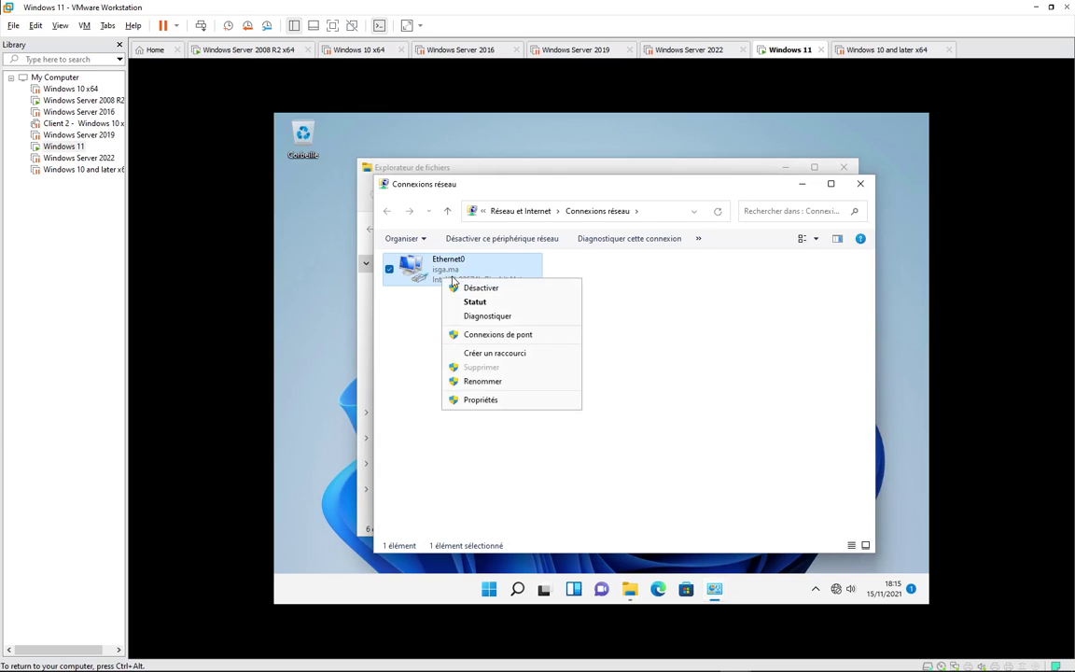
left_click(542, 401)
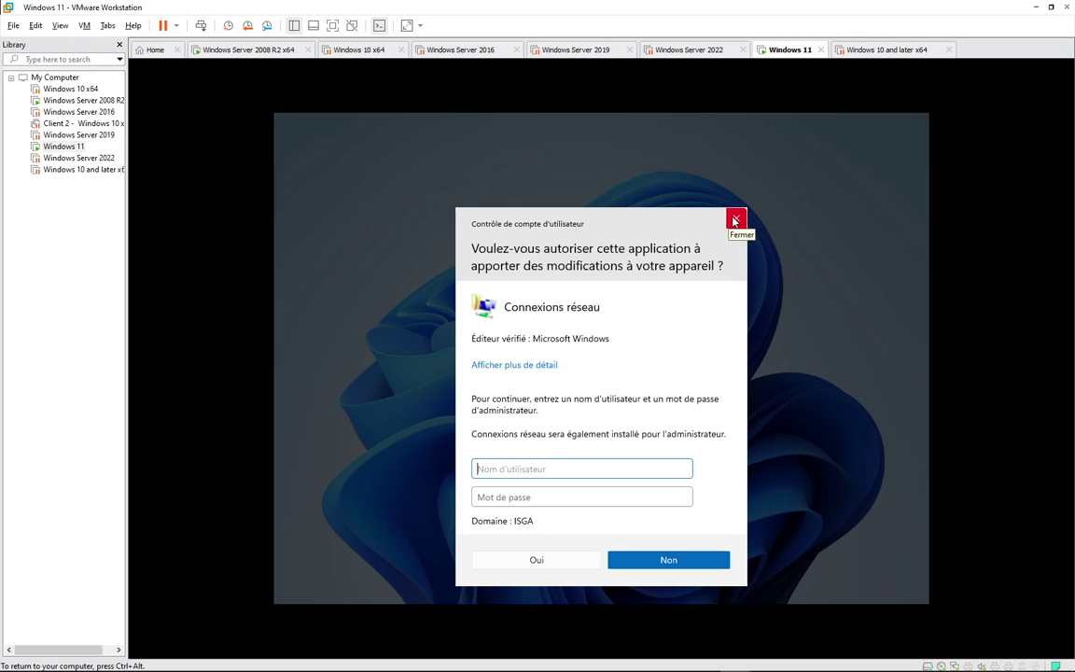
left_click(734, 221)
- Close the network window and File Explorer, then show the Start menu with the signed-in user
left_click(605, 304)
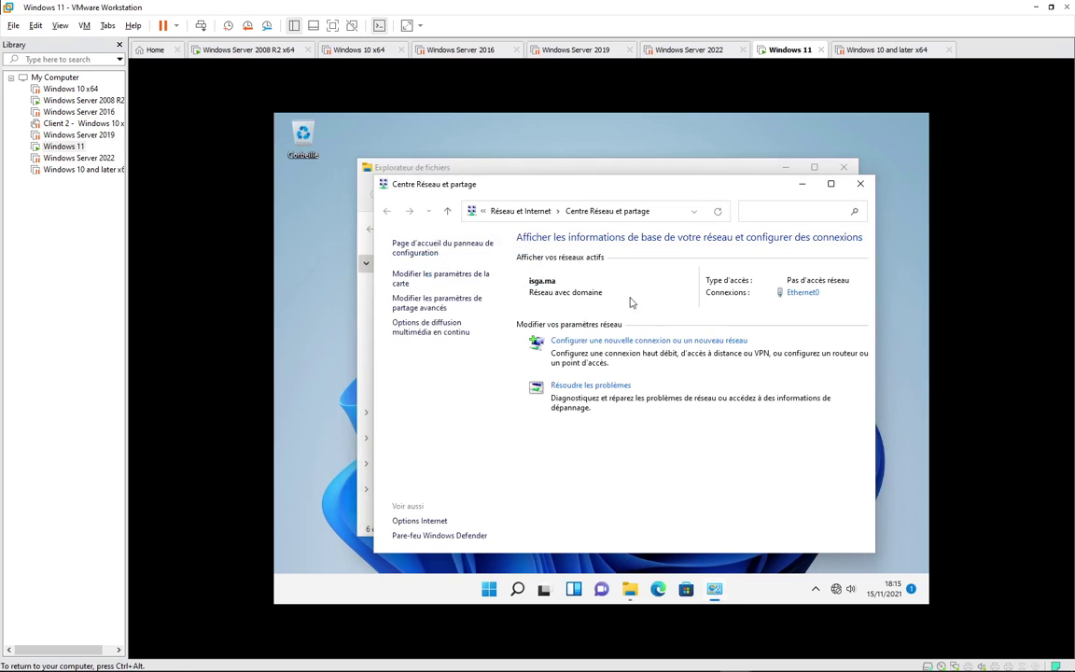
left_click(860, 186)
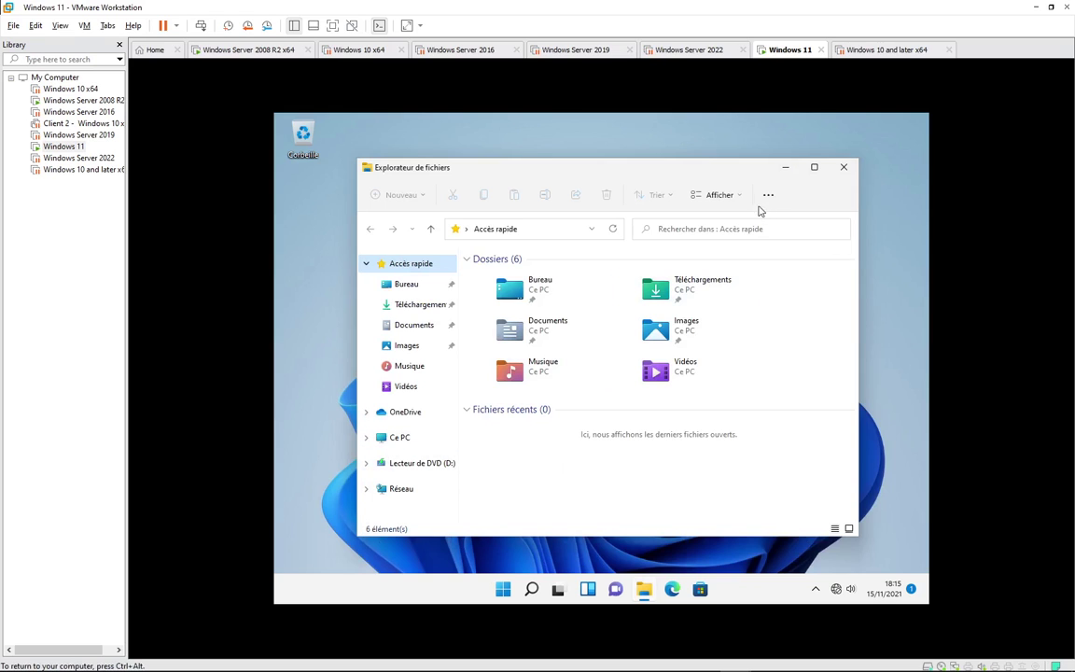
left_click(845, 169)
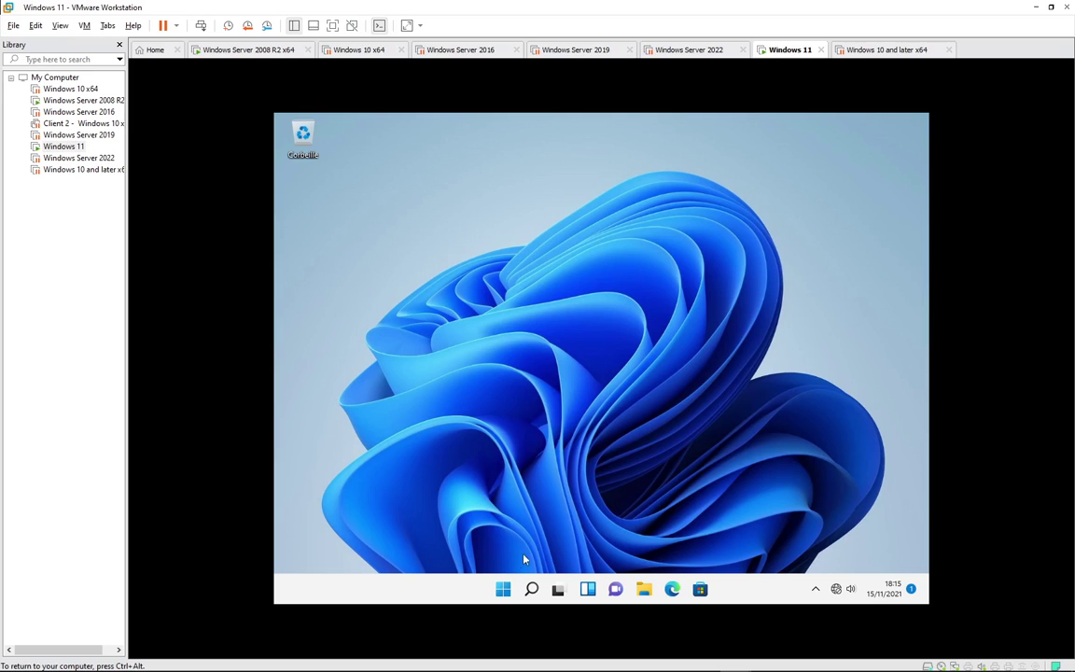
left_click(504, 589)
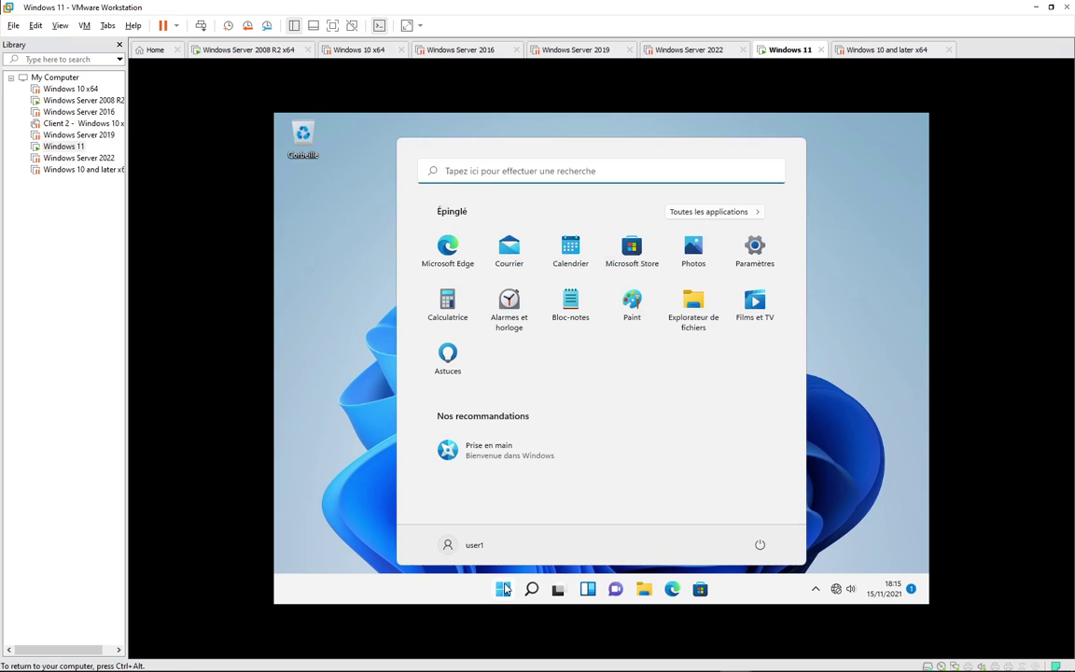